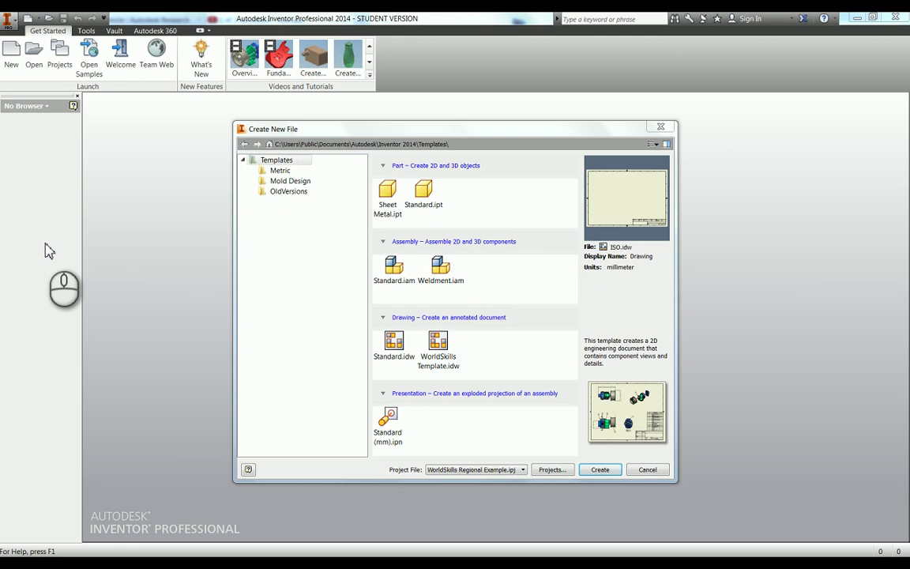
Create a new drawing from the metric ISO.idw template
left_click(280, 170)
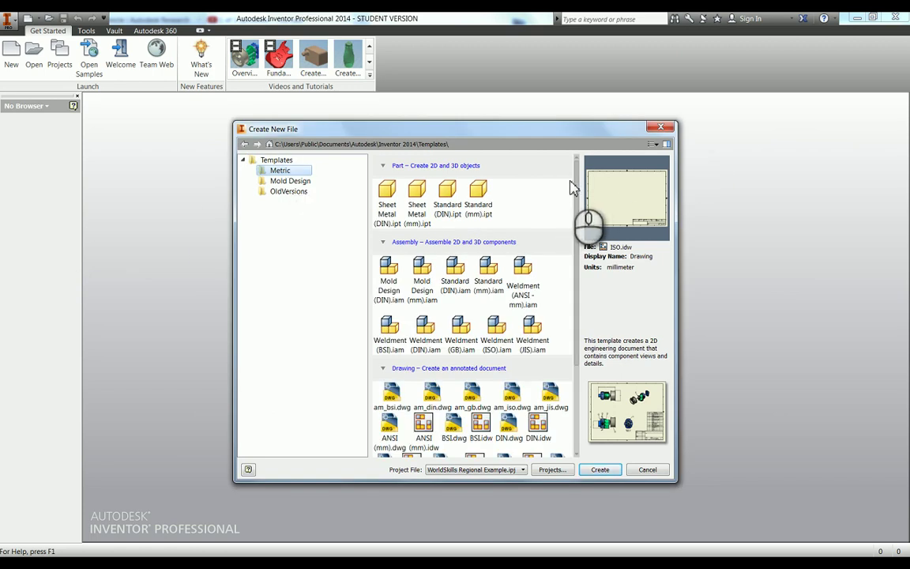
scroll(577, 184, "down", 3)
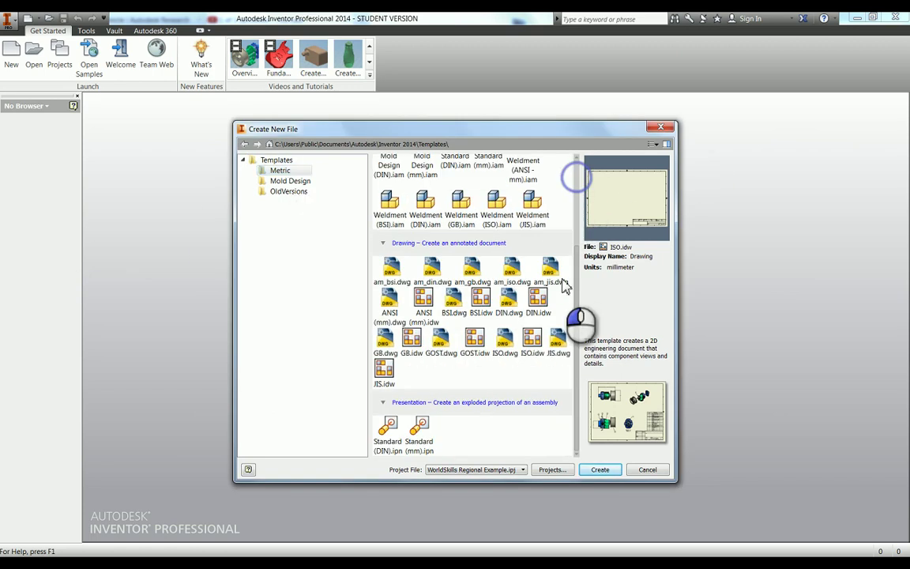
double_click(532, 341)
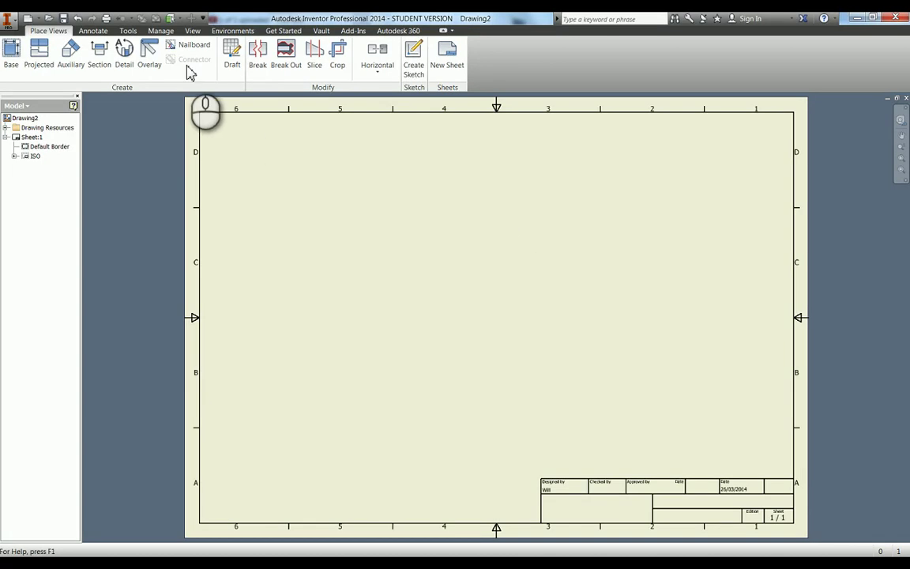
Set the projection type of the Default Standard (ISO) drawing standard to third angle in the Style and Standard Editor
left_click(128, 31)
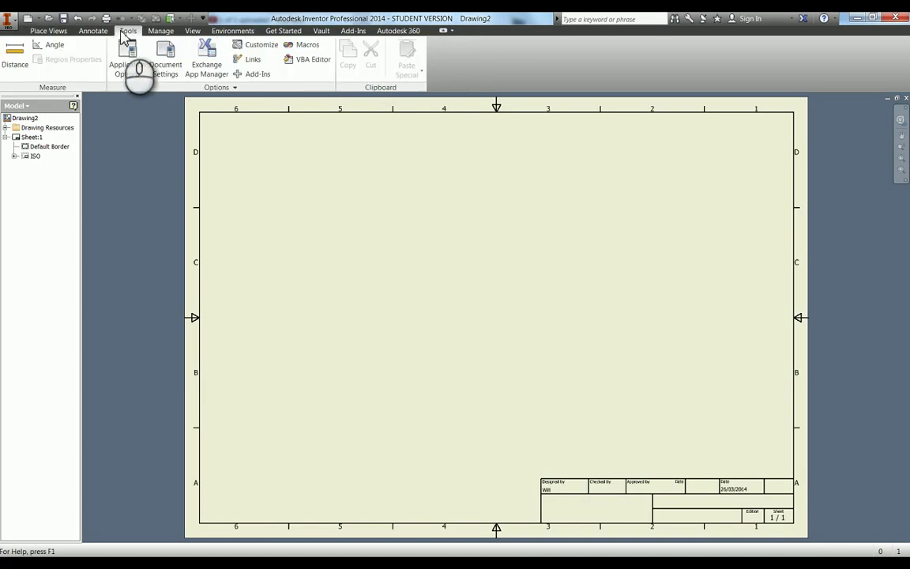
left_click(160, 31)
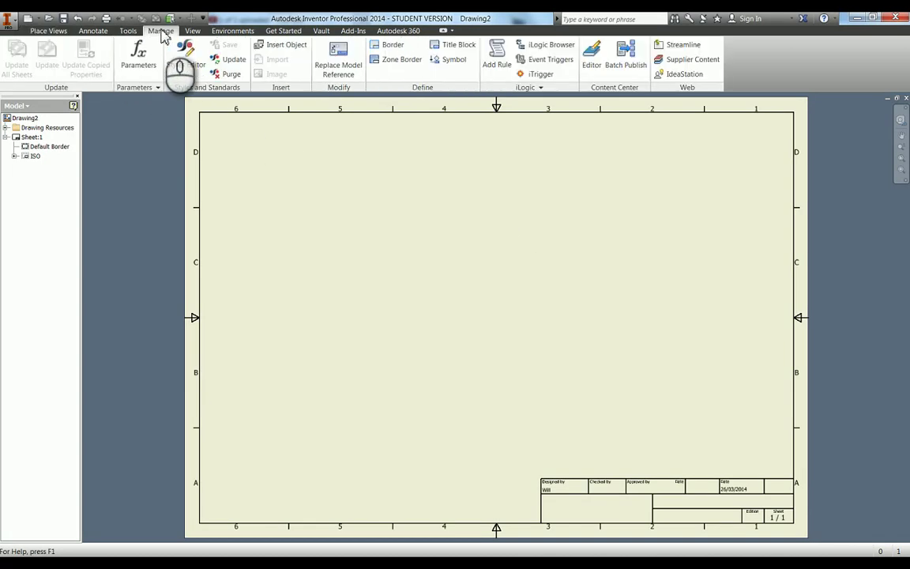
left_click(175, 69)
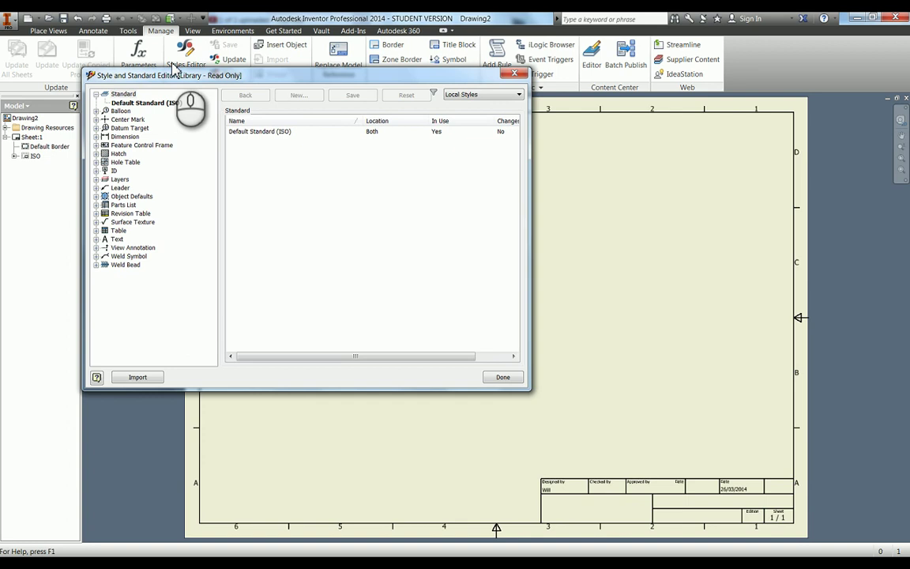
left_click(141, 103)
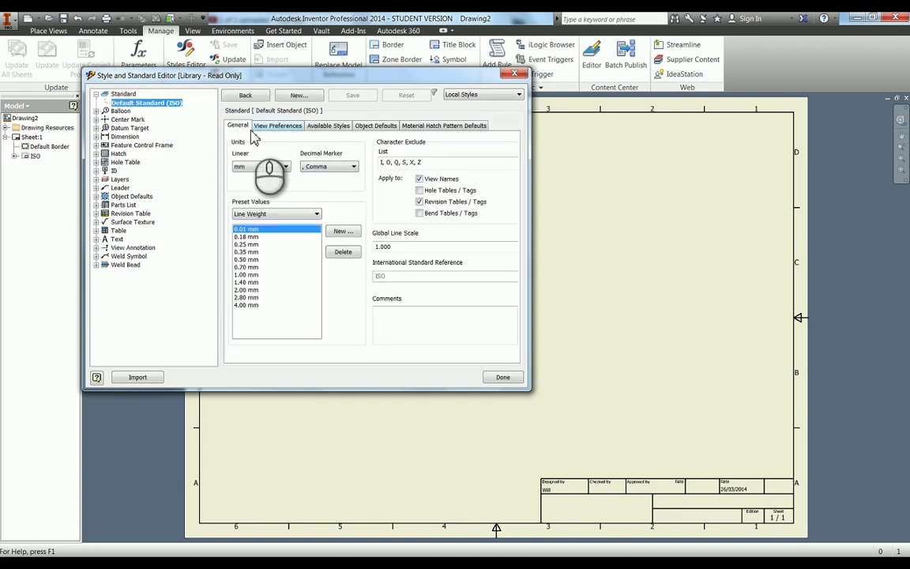
left_click(276, 127)
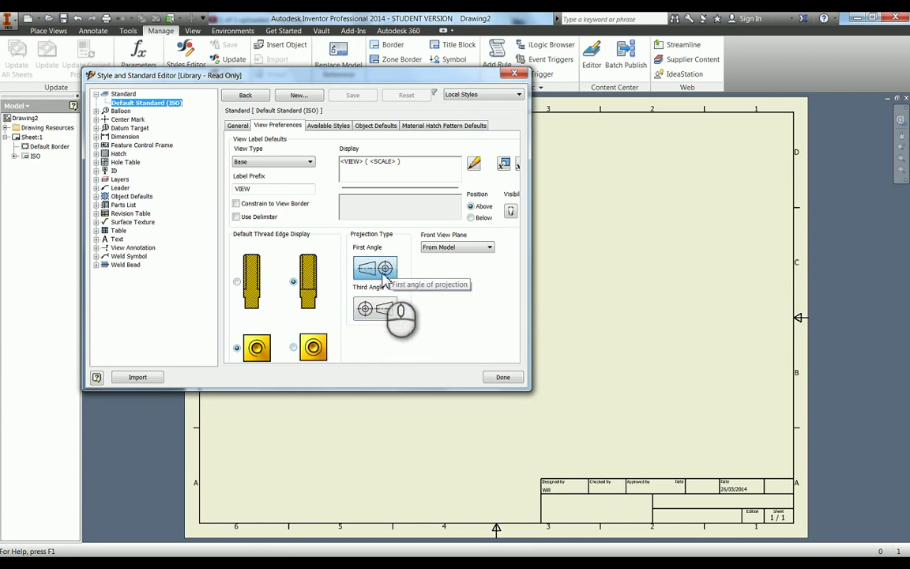
left_click(384, 314)
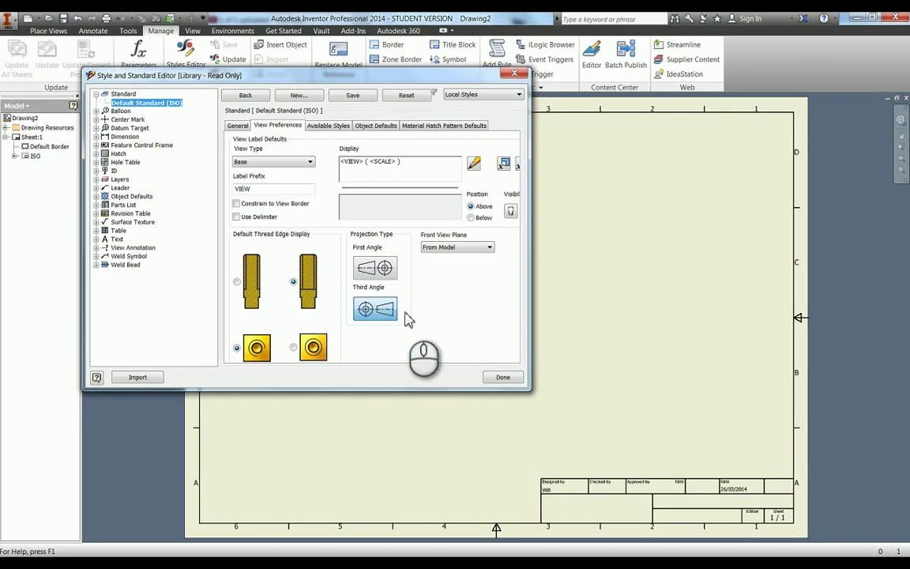
Look through the standard's available styles, general settings and material hatch pattern defaults, and finish editing the styles
left_click(328, 125)
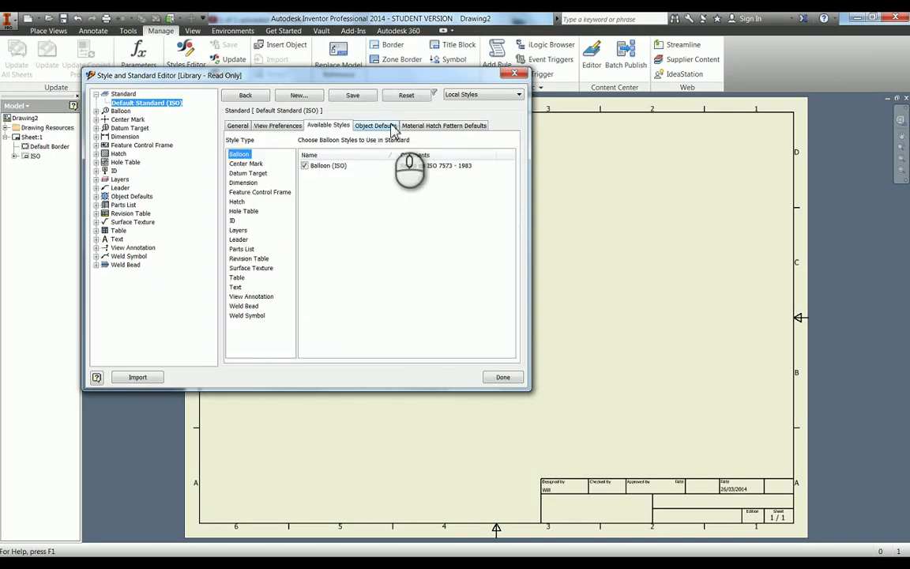
left_click(391, 127)
left_click(405, 125)
left_click(238, 126)
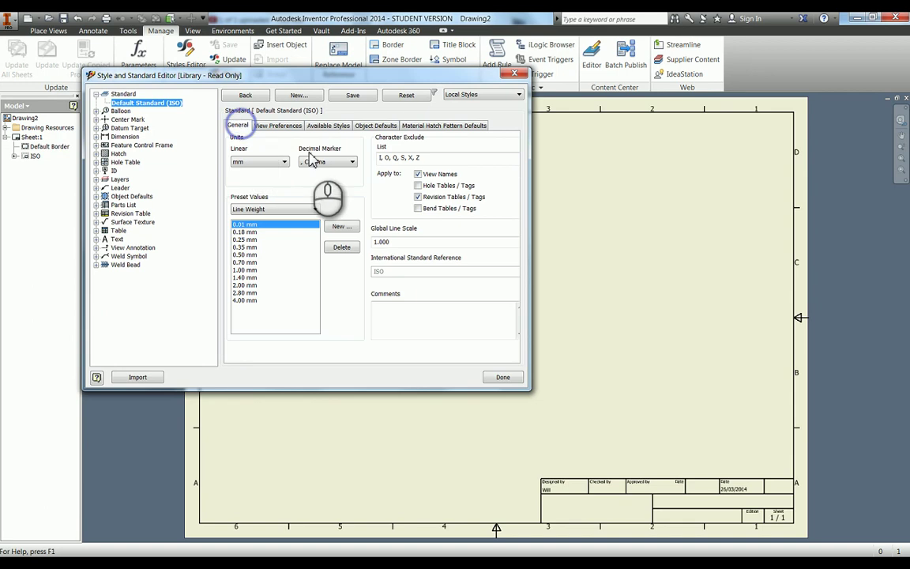
left_click(407, 126)
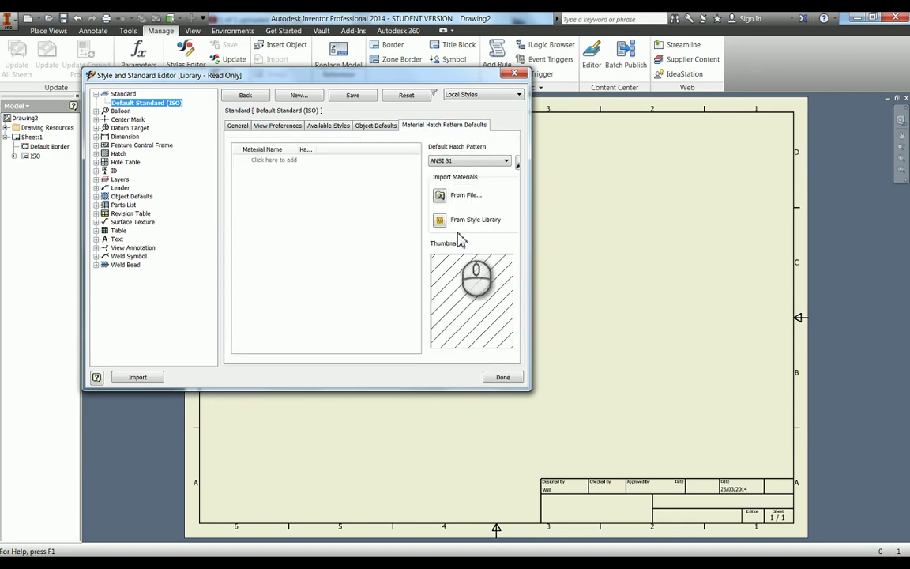
left_click(502, 377)
left_click(270, 259)
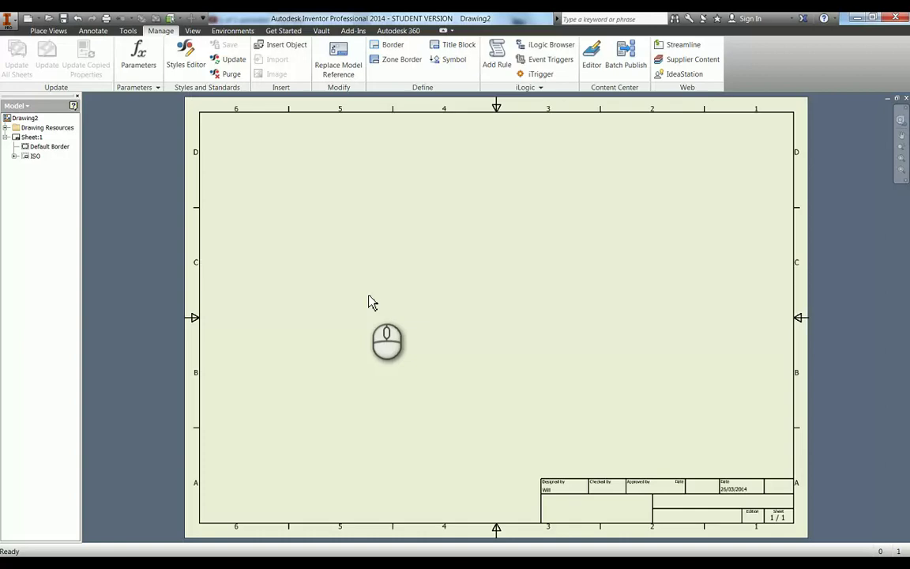
Review the size options for Sheet:1 and accept A3 in landscape orientation
right_click(27, 138)
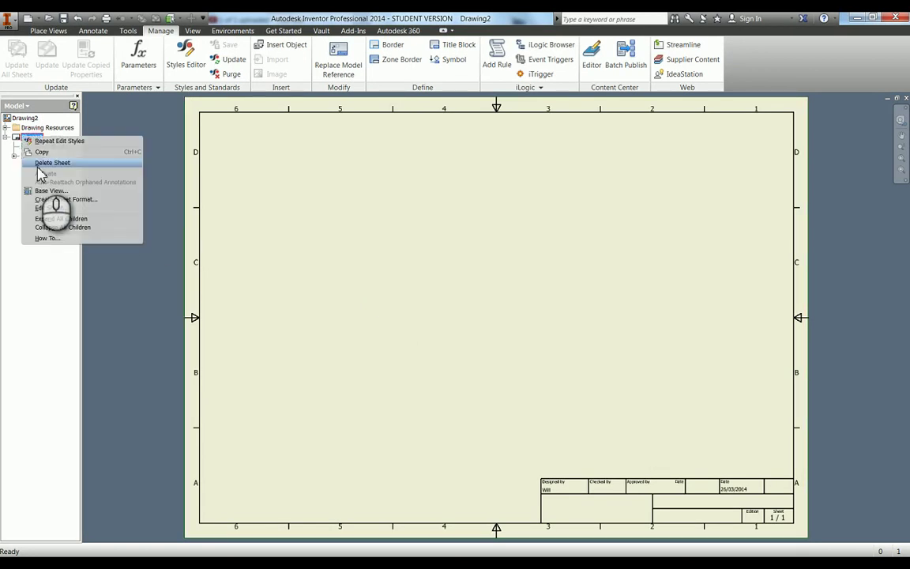
left_click(51, 208)
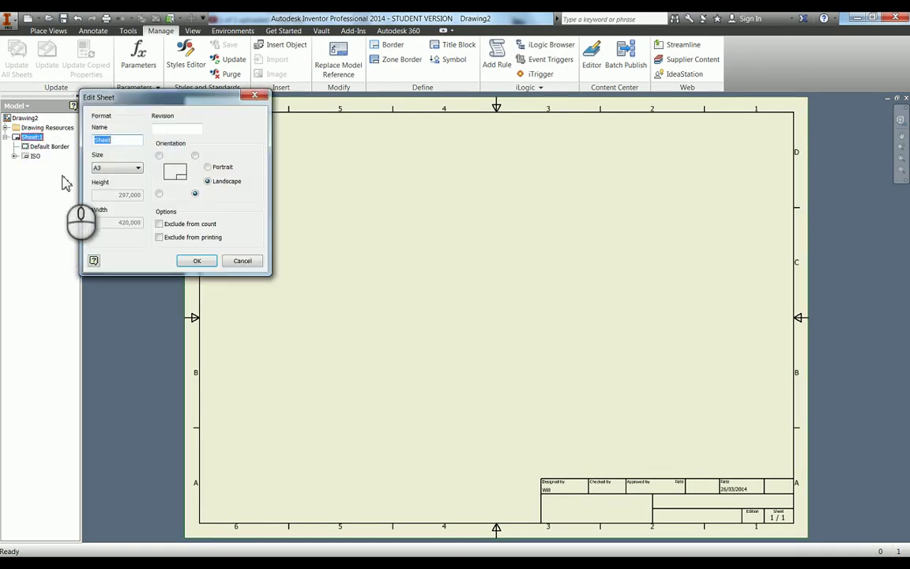
left_click(131, 168)
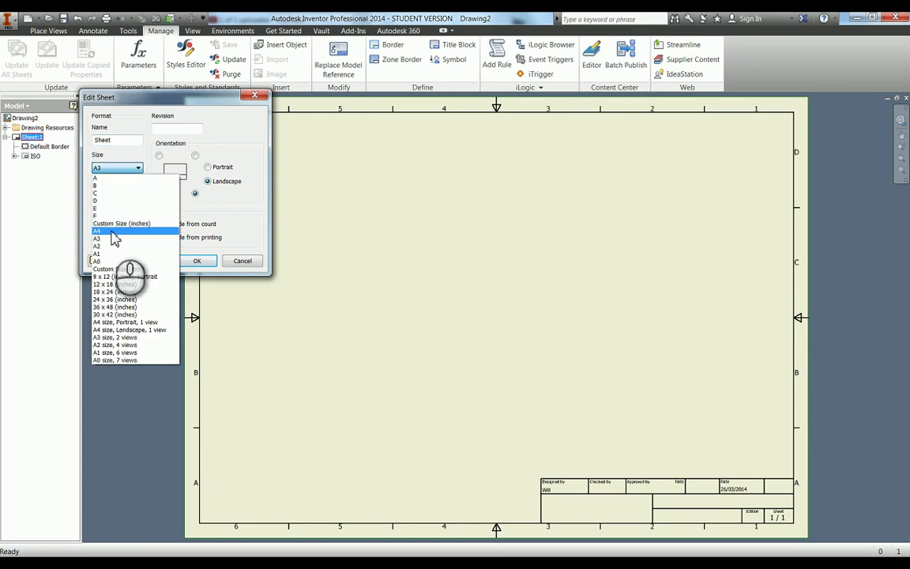
left_click(232, 236)
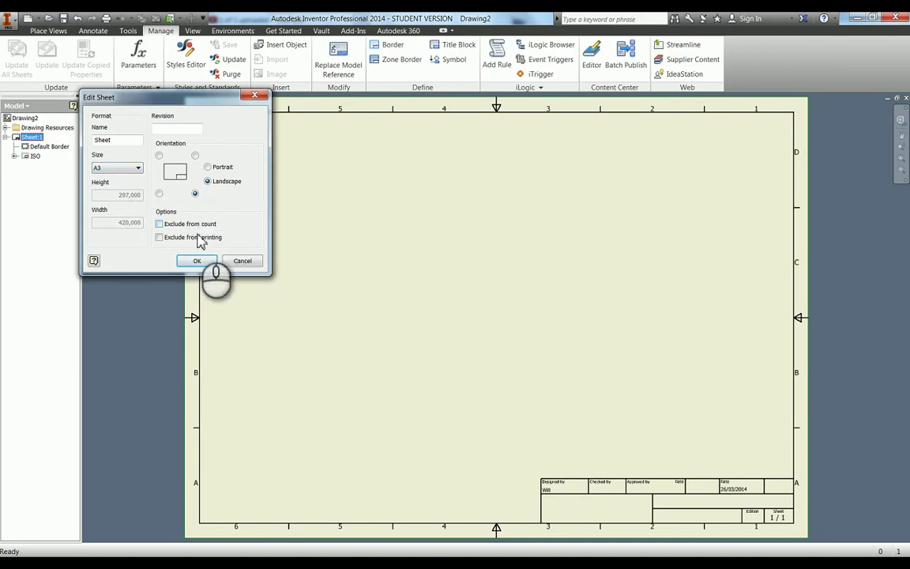
left_click(197, 260)
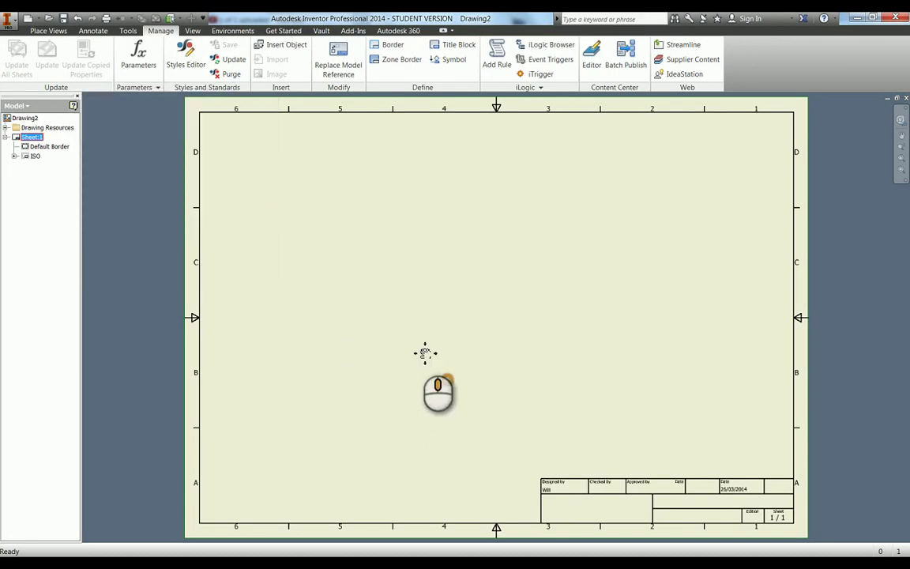
Open the ISO title block definition for editing and inspect its Designed by label and AUTHOR field
middle_click_drag(425, 354, 212, 212)
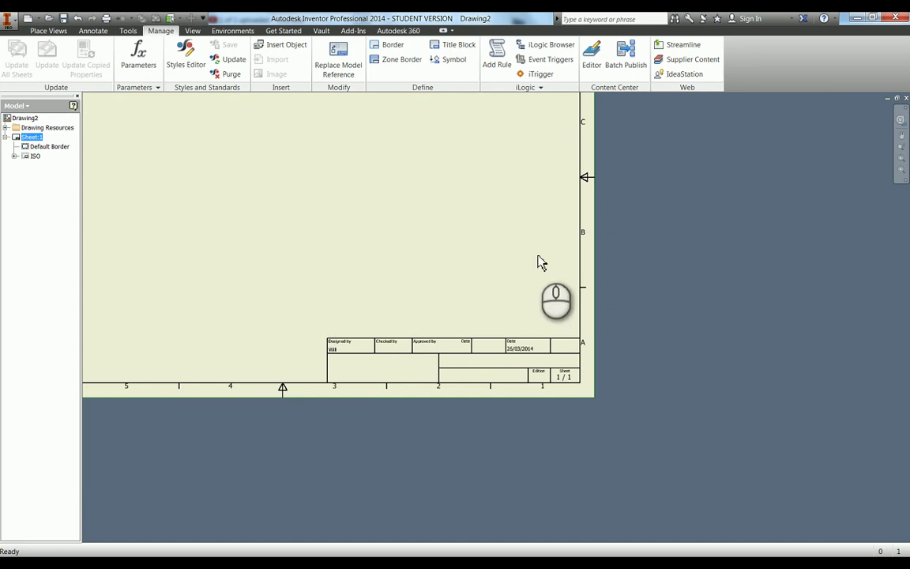
right_click(35, 157)
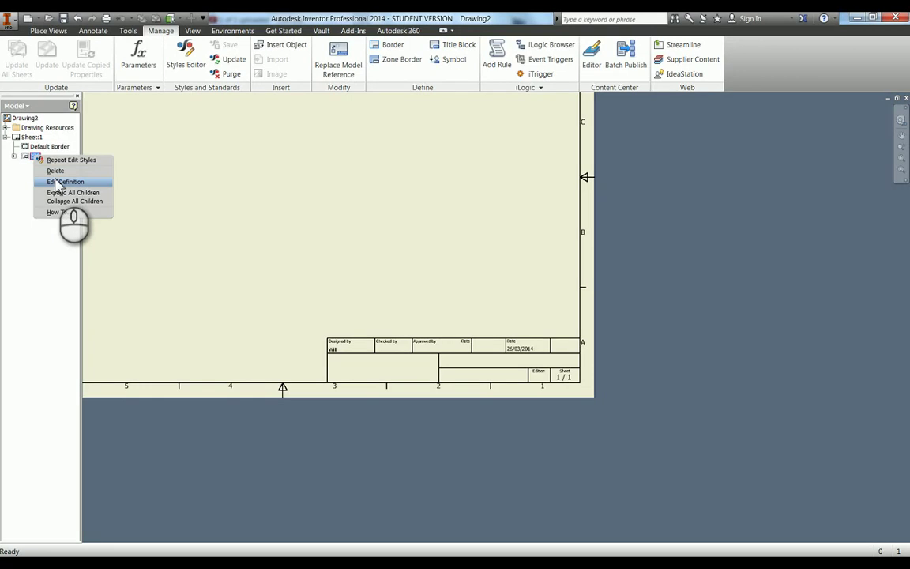
left_click(59, 182)
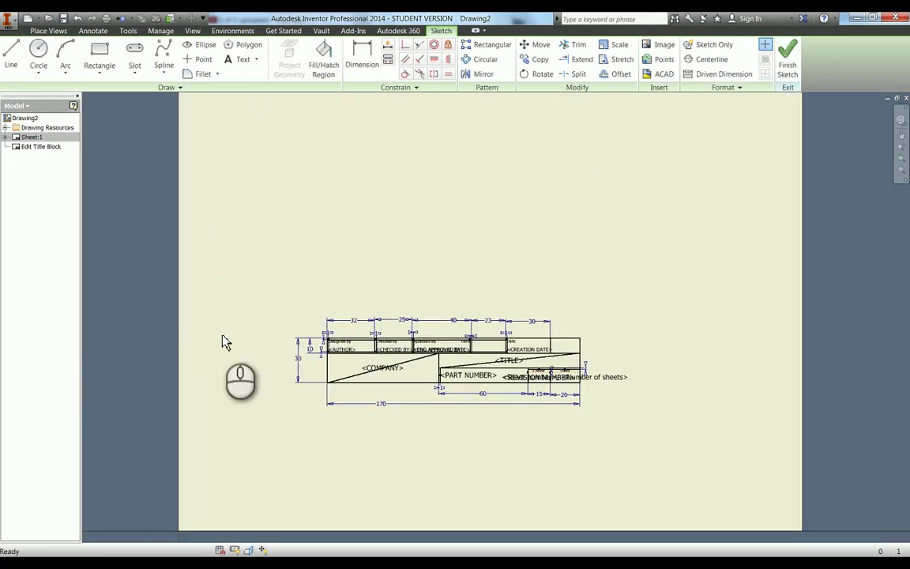
scroll(400, 380, "up", 3)
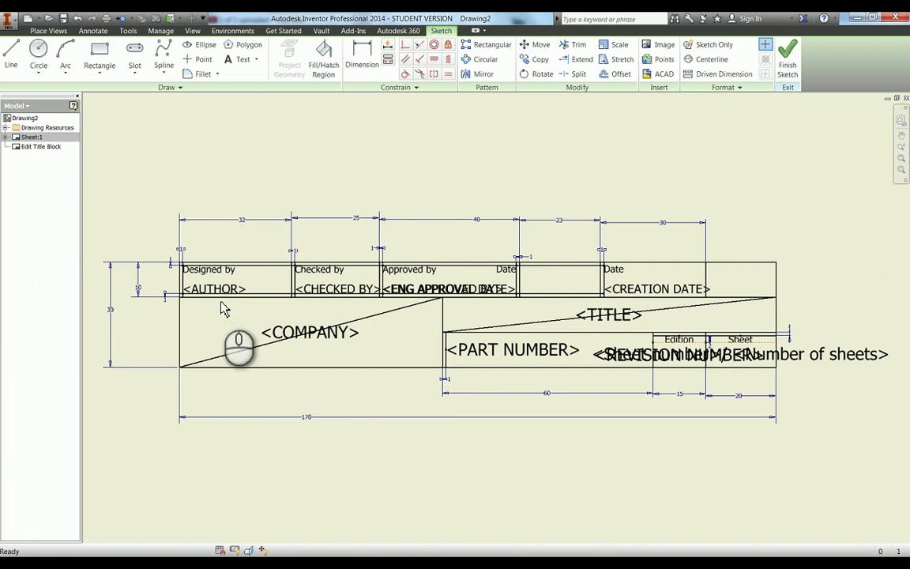
left_click(203, 270)
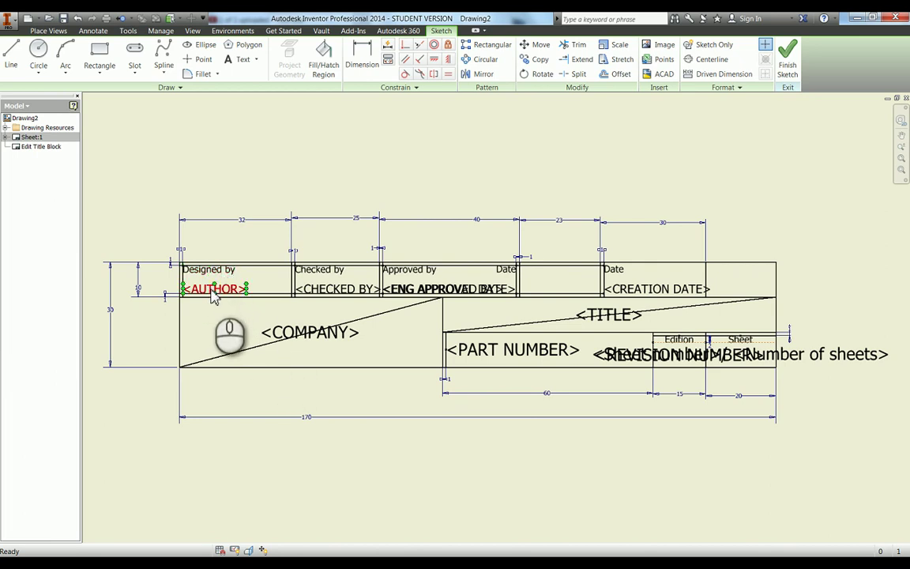
left_click(201, 292)
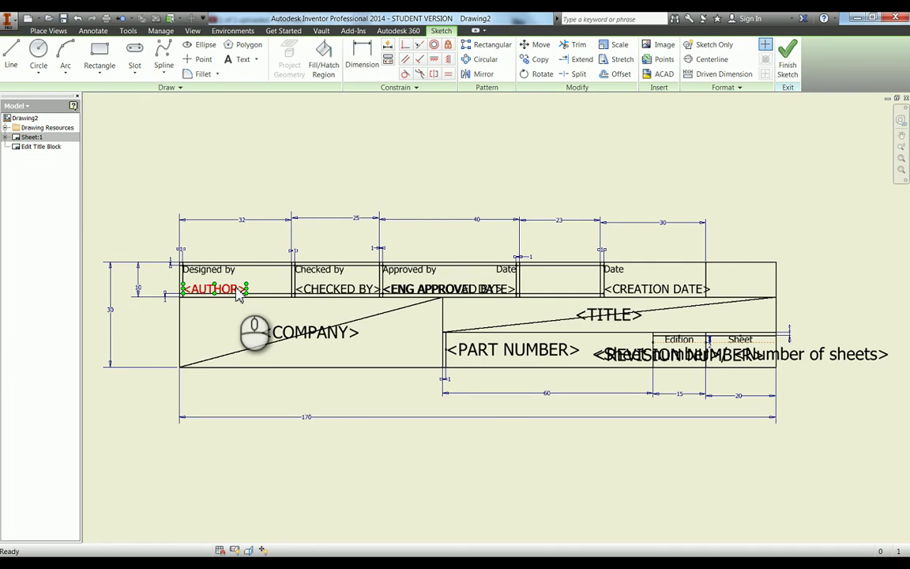
left_click(398, 270)
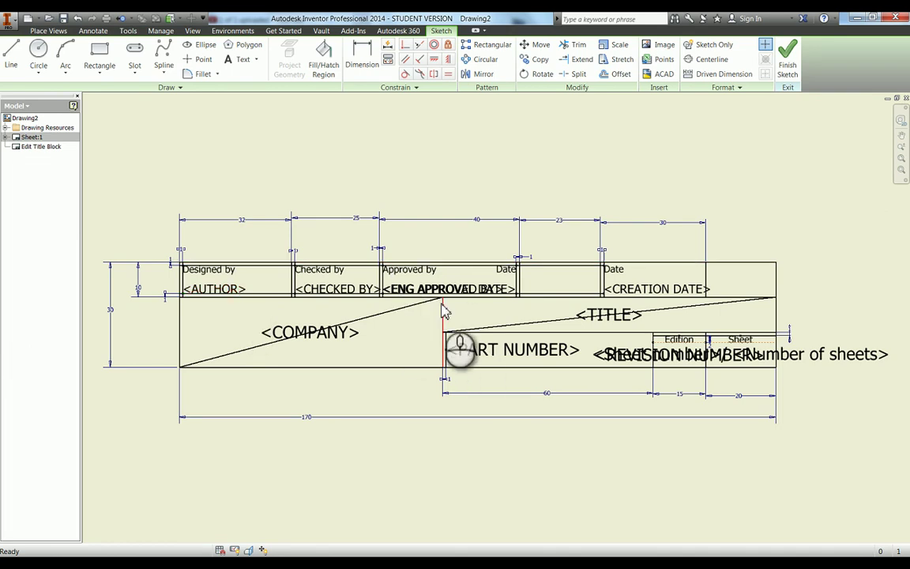
Change the "Checked by" label in the title block to "Mass"
left_click(330, 272)
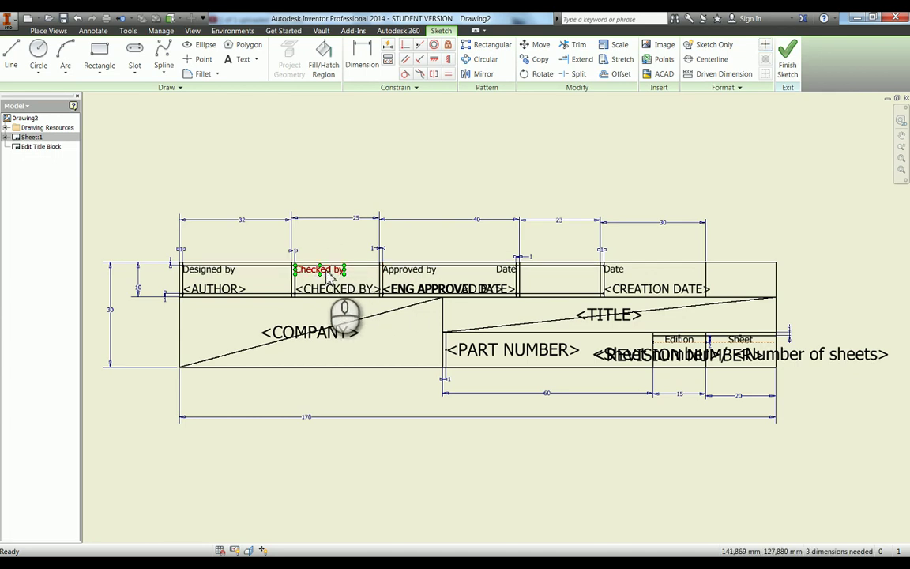
right_click(326, 271)
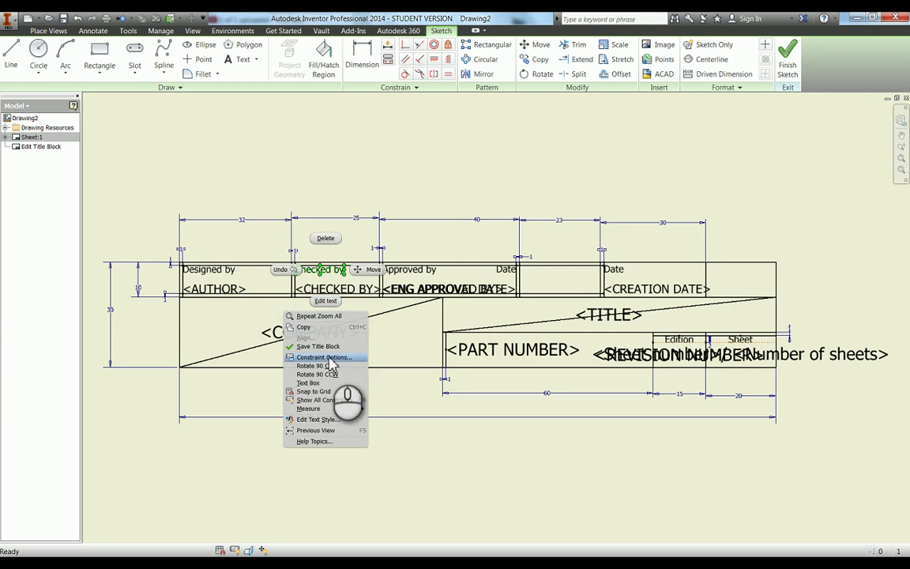
left_click(326, 302)
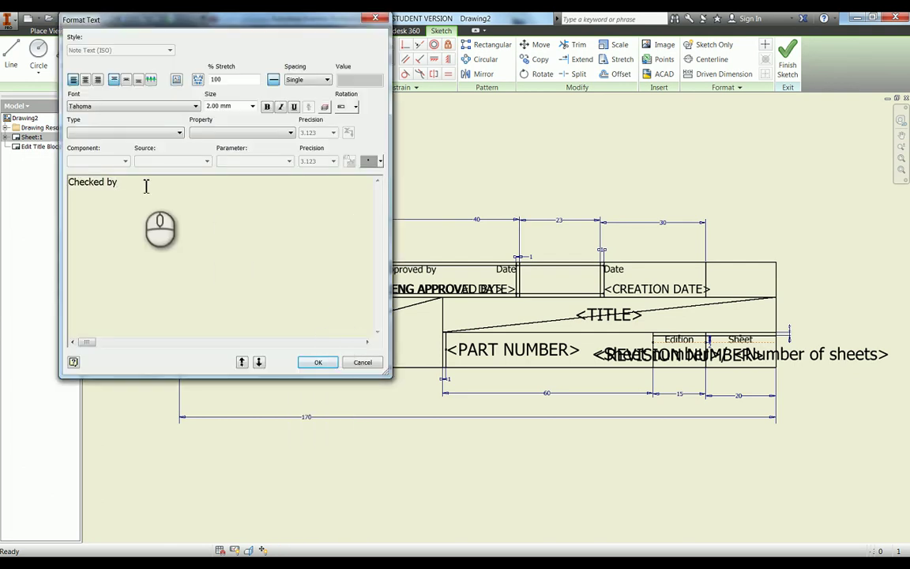
left_click_drag(142, 184, 8, 194)
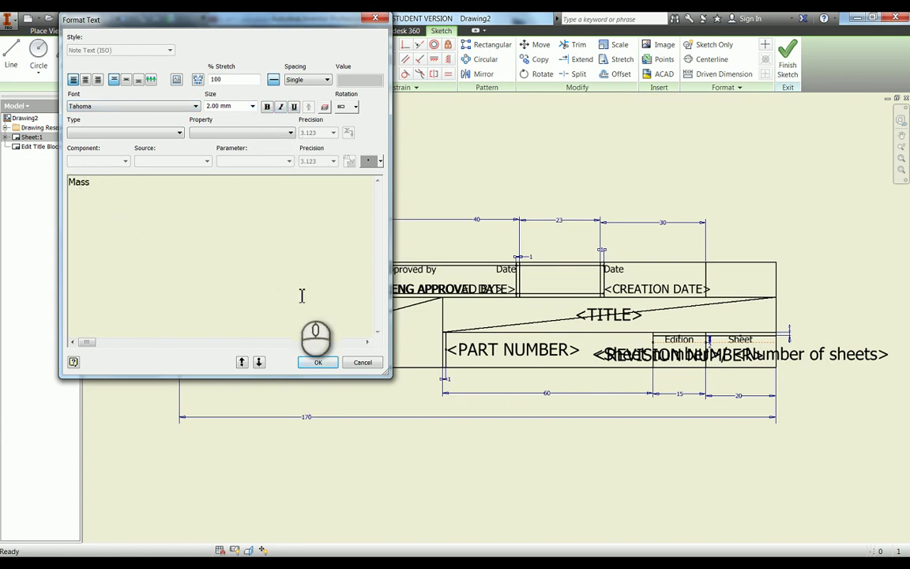
left_click(317, 362)
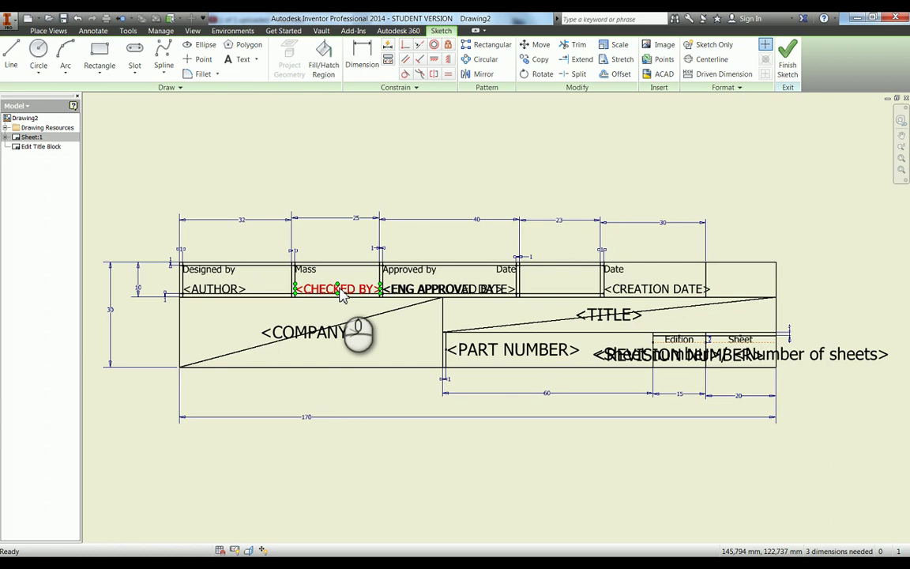
Remove the CHECKED BY field under the Mass label and set the property type to Physical Properties - Model
right_click(342, 294)
left_click(347, 338)
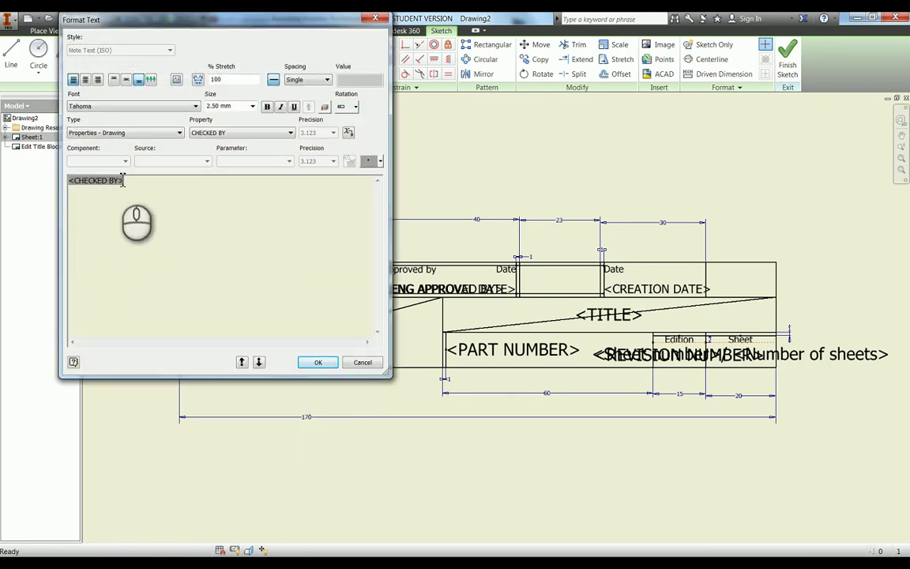
left_click_drag(132, 181, 26, 214)
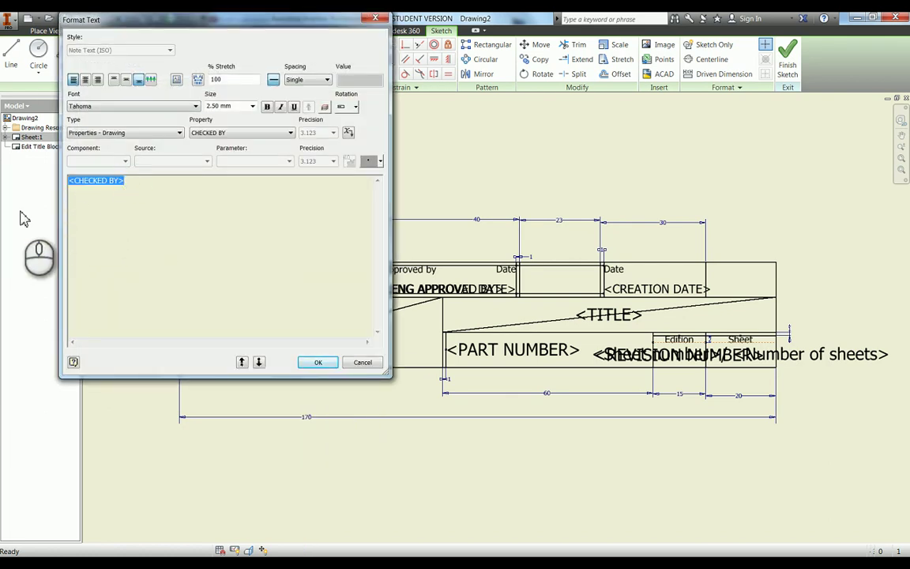
left_click(111, 133)
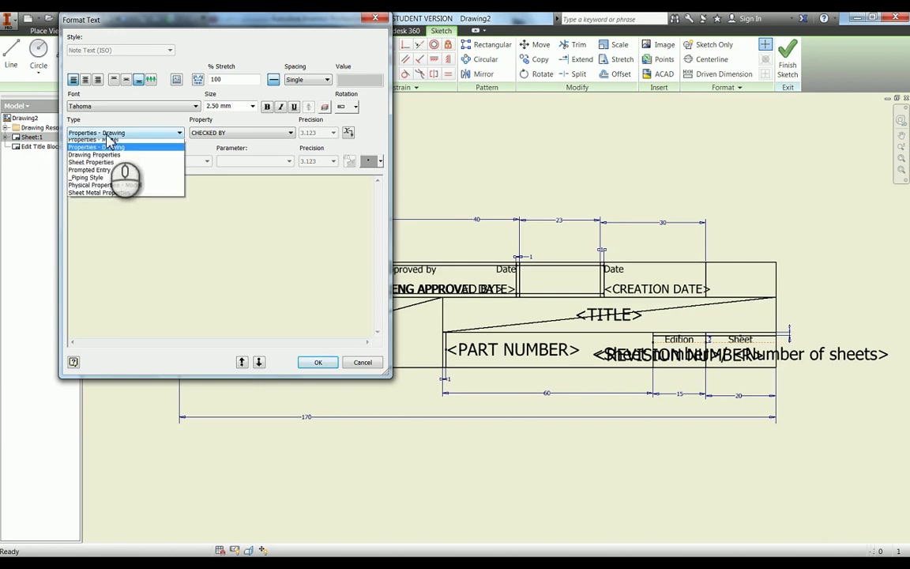
left_click(119, 190)
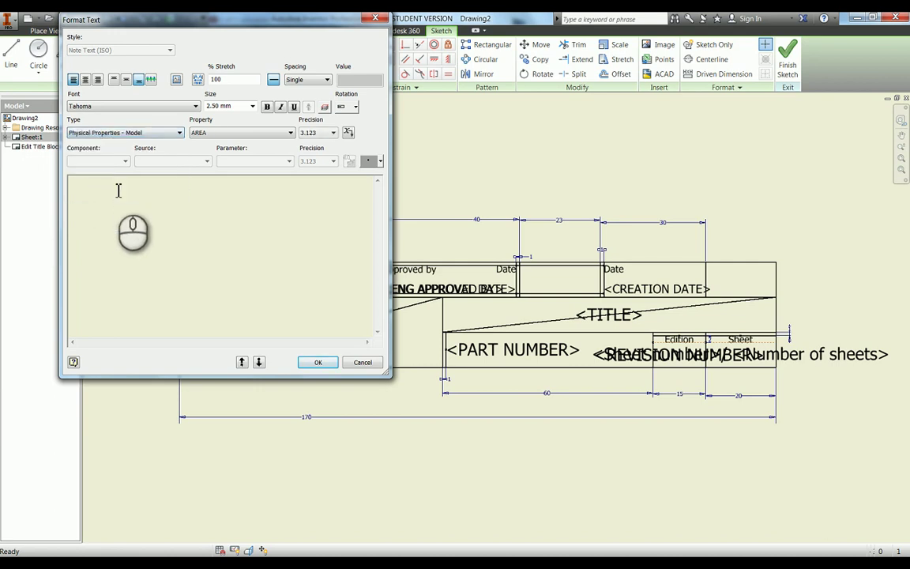
left_click(95, 132)
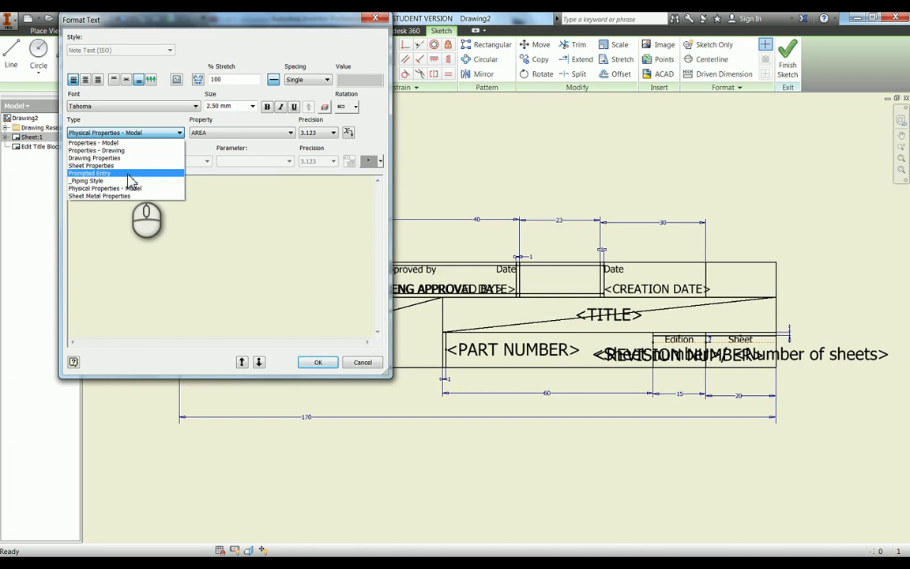
left_click(126, 188)
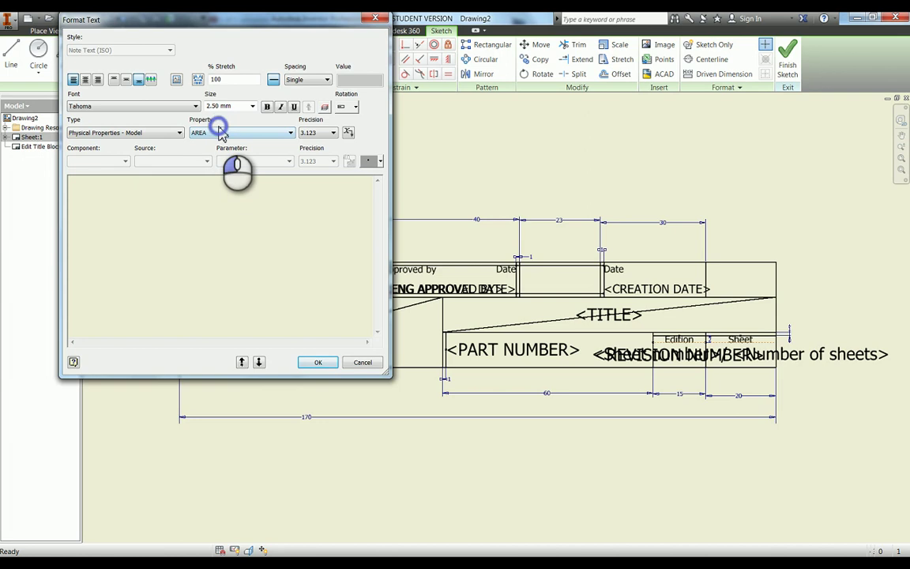
Insert the MASS property with 2.12 precision as the text under the Mass label and accept it
left_click(220, 132)
left_click(204, 160)
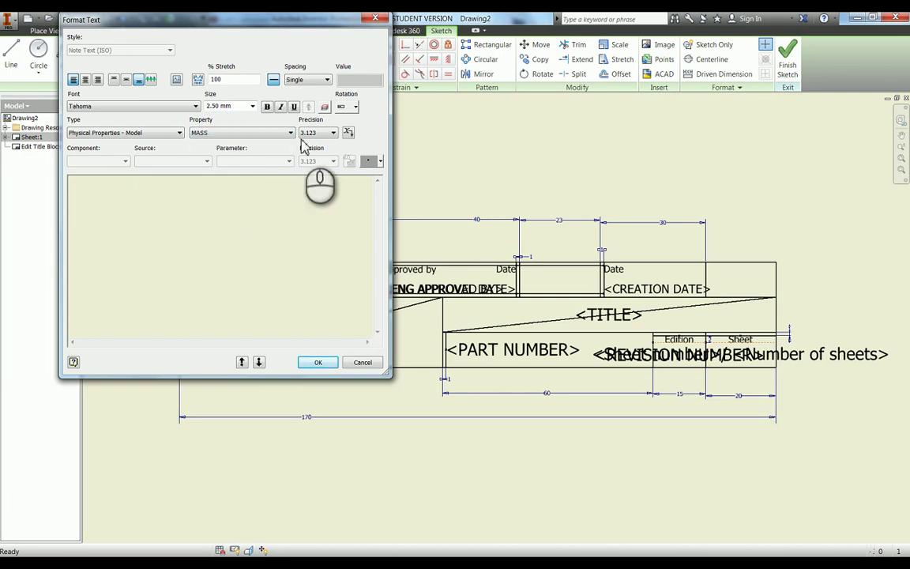
left_click(331, 134)
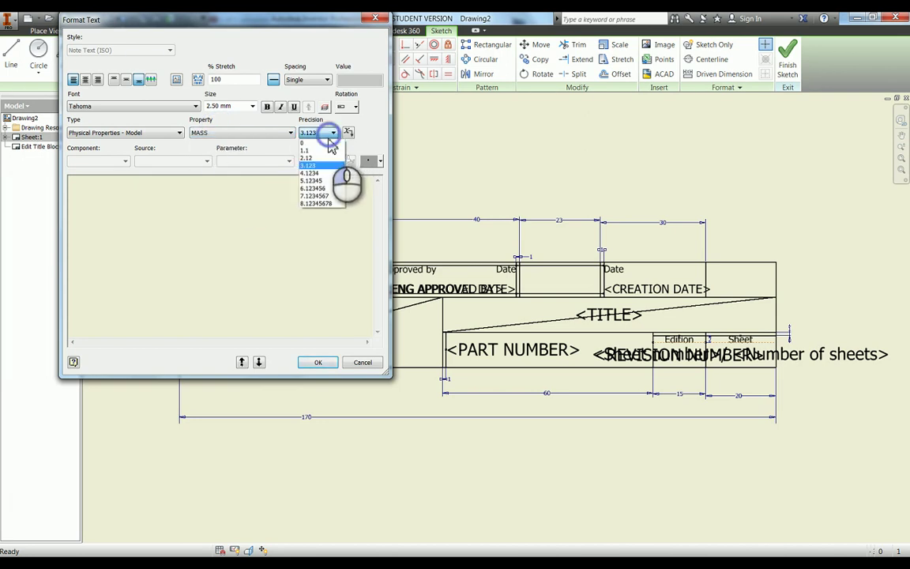
left_click(322, 159)
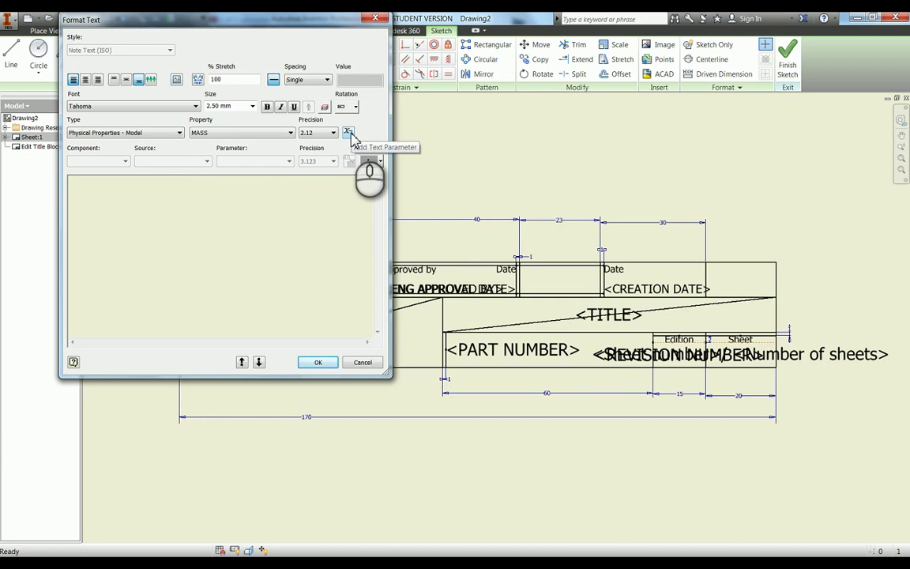
left_click(350, 133)
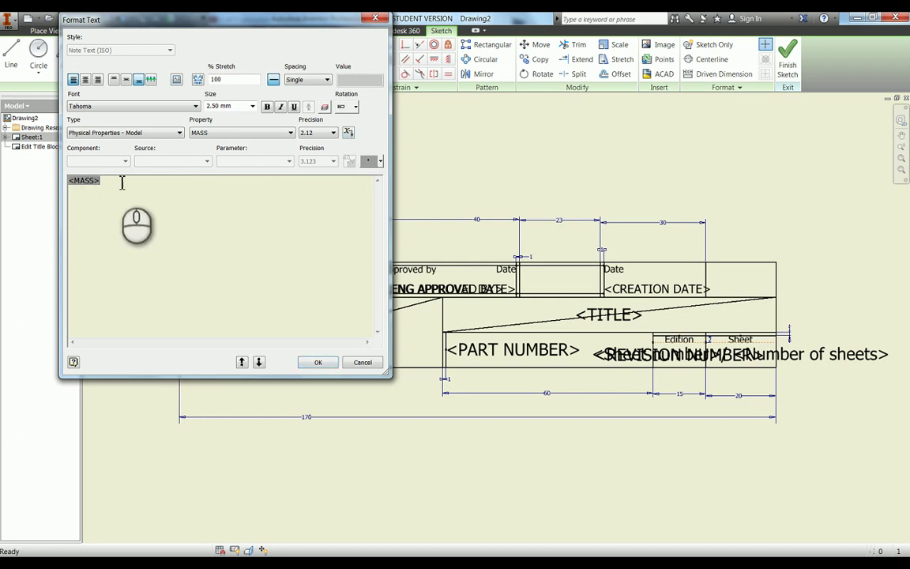
left_click(317, 363)
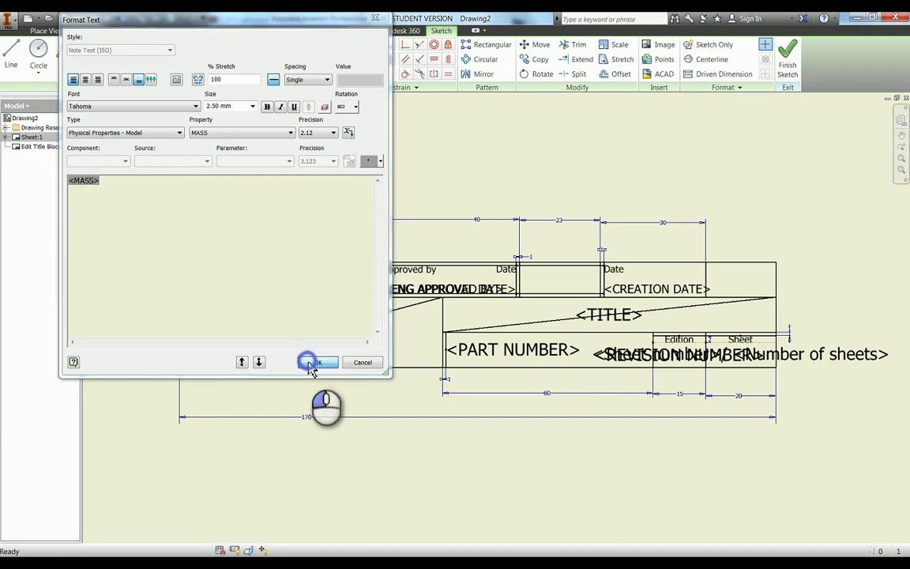
Delete the Date label and the approval date field from the "Approved by" cell
left_click(421, 273)
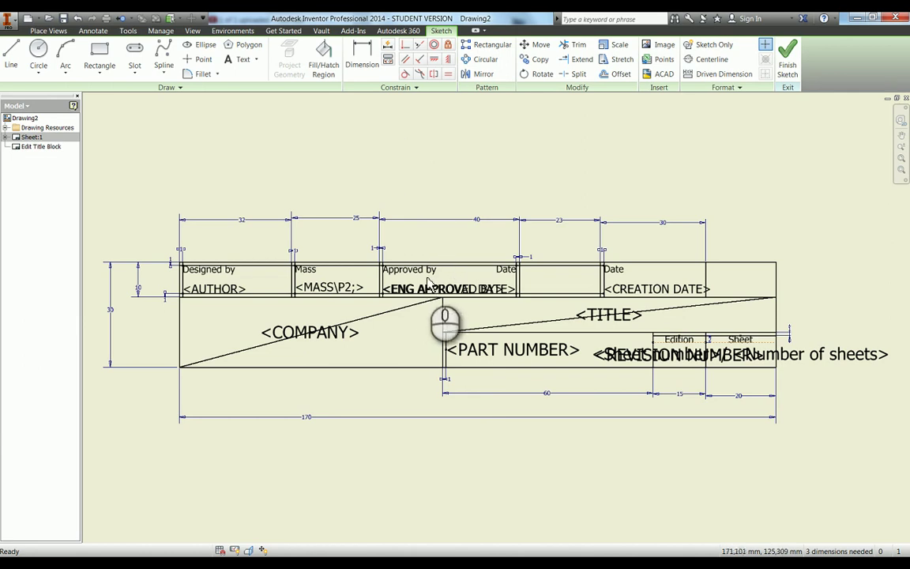
left_click(506, 270)
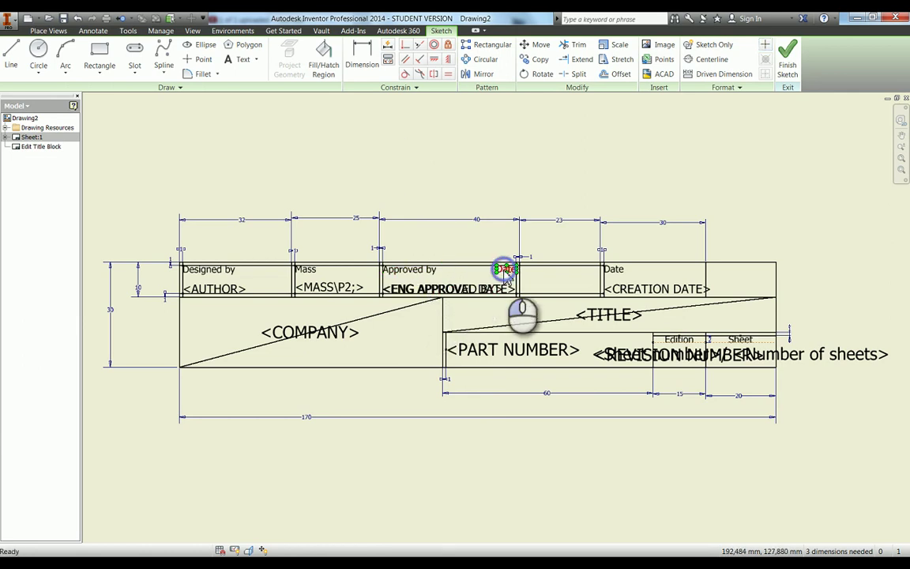
left_click(510, 291)
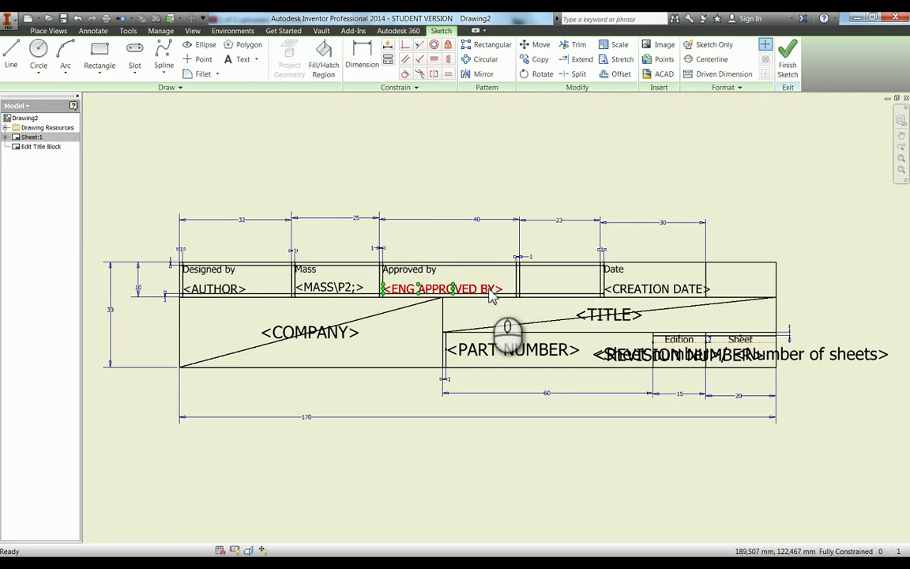
Change the "Approved by" label in the title block to "Scale"
left_click(411, 273)
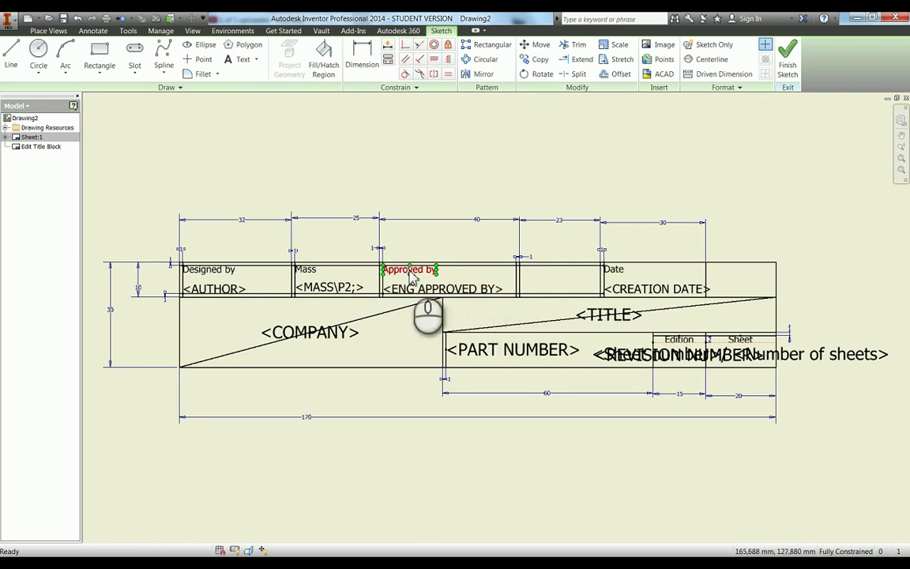
right_click(410, 273)
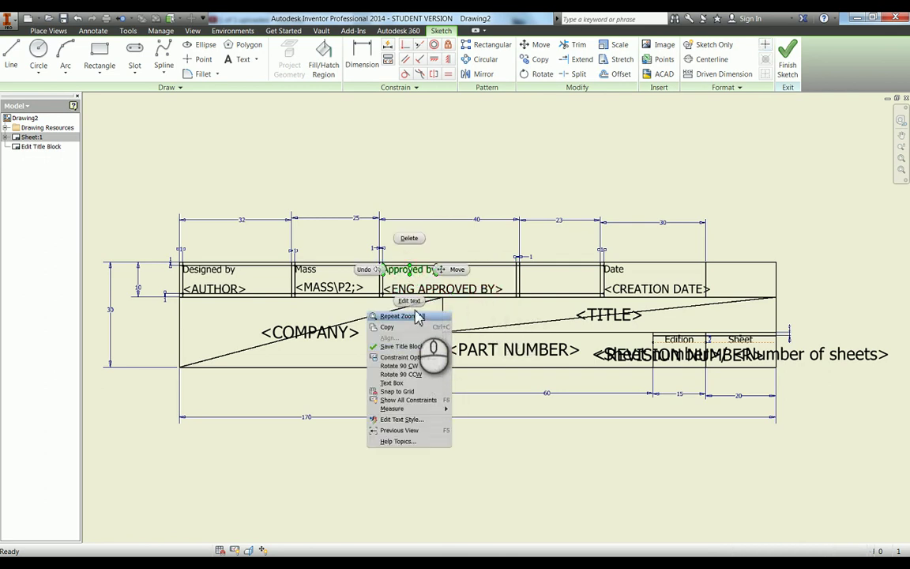
left_click(416, 314)
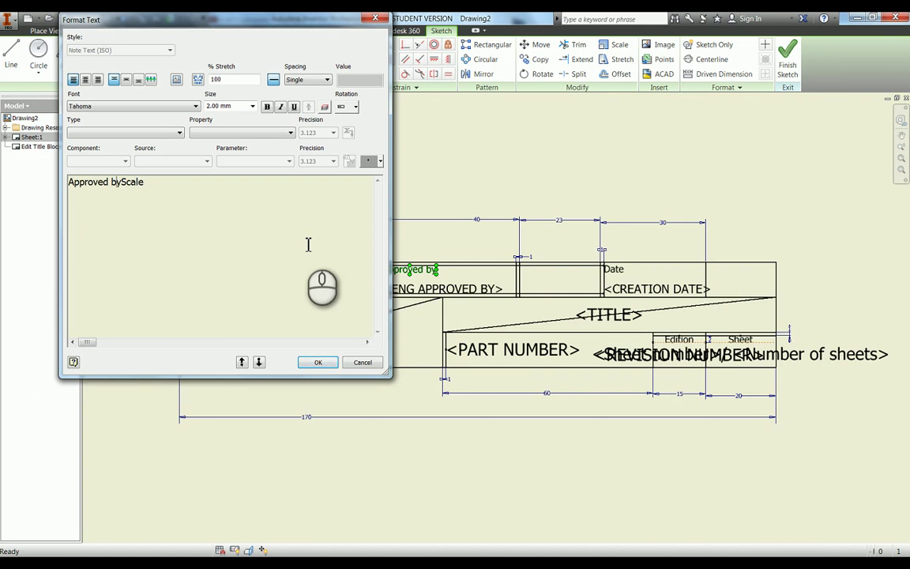
key("BackSpace")
key("BackSpace")
key("BackSpace")
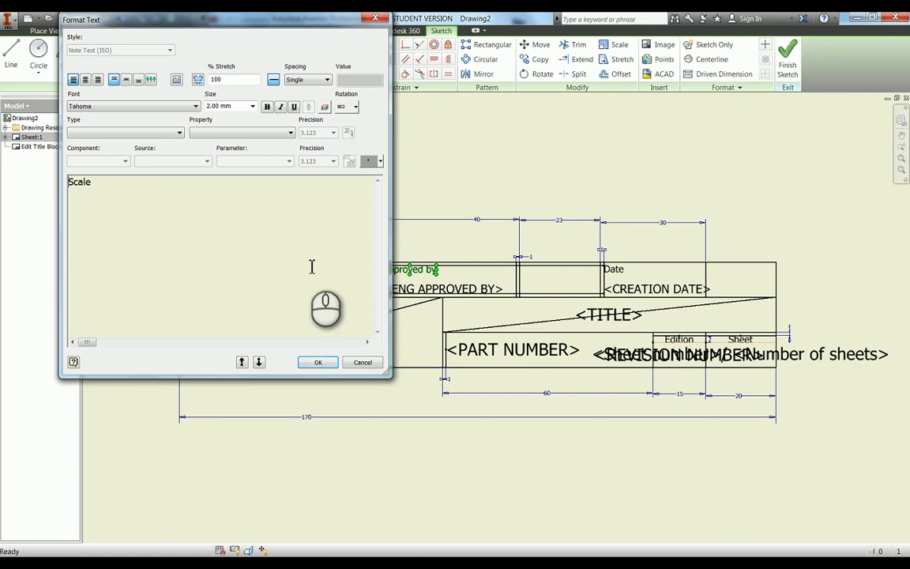
left_click(316, 363)
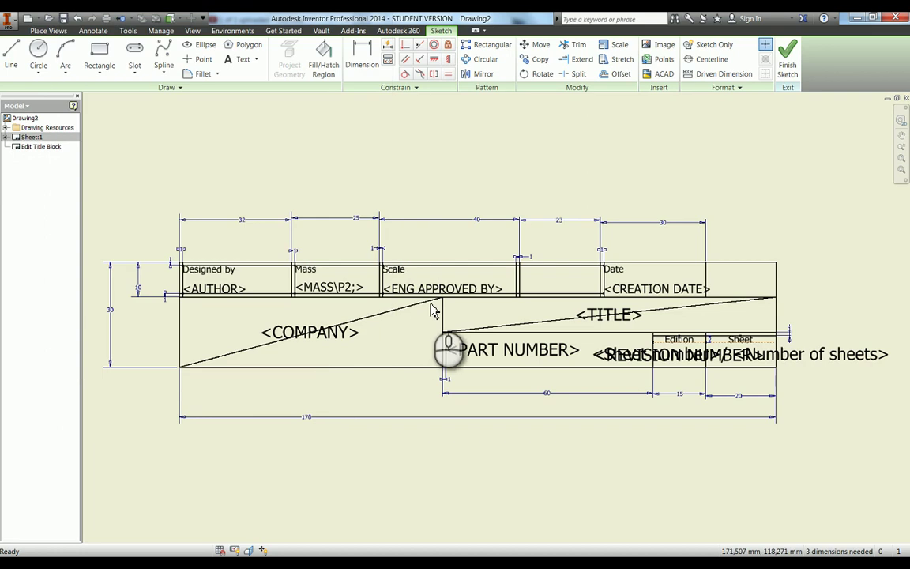
Replace the ENG APPROVED BY field under the Scale label with the text "Not to Scale" at 2.50 mm size
right_click(405, 286)
left_click(408, 319)
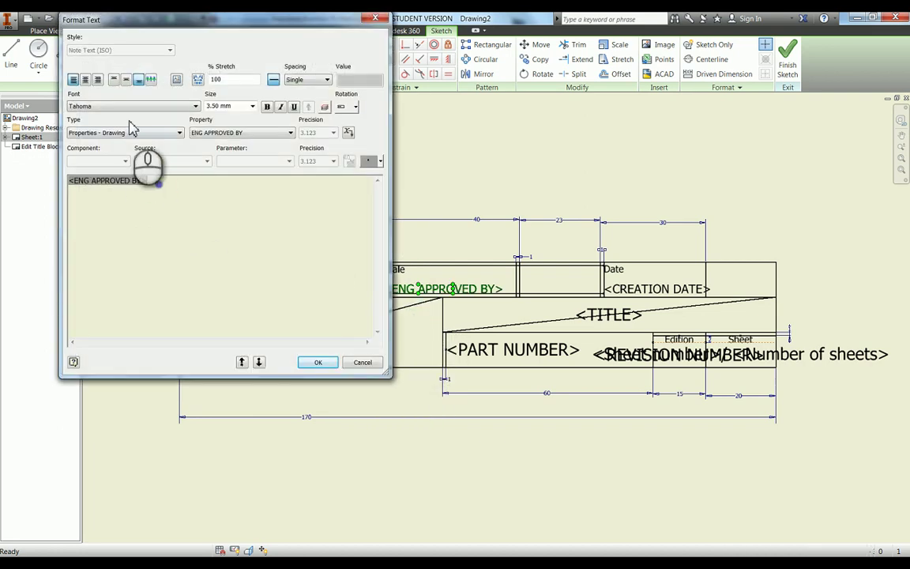
left_click(119, 133)
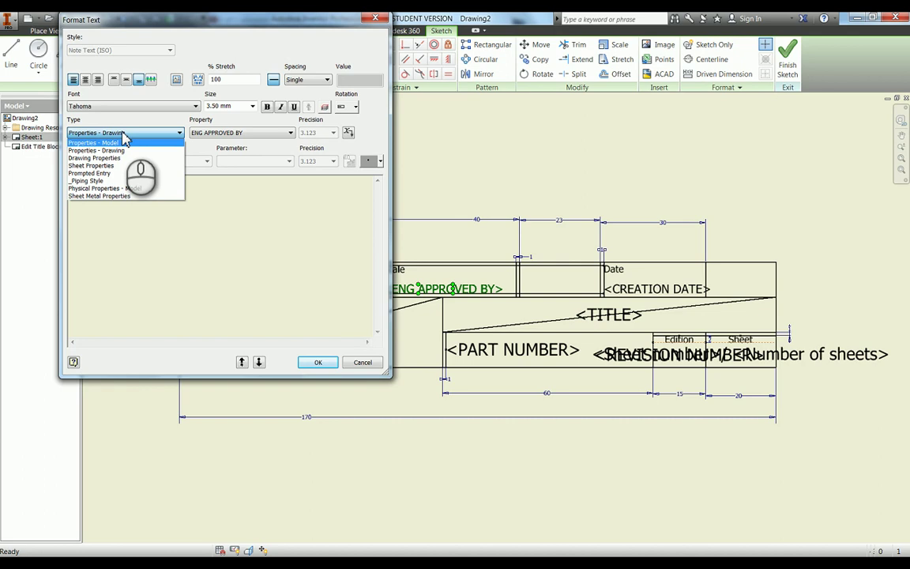
left_click(184, 211)
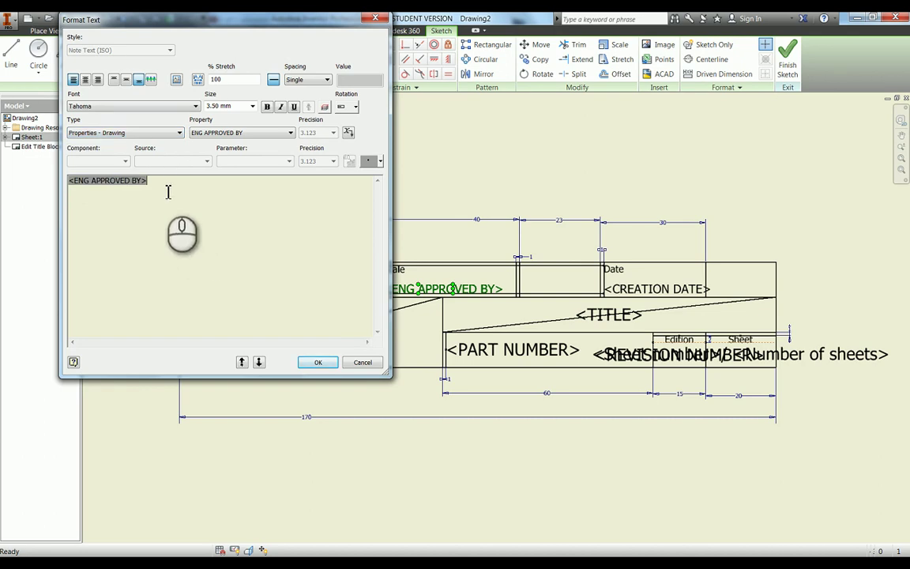
left_click_drag(150, 181, 67, 187)
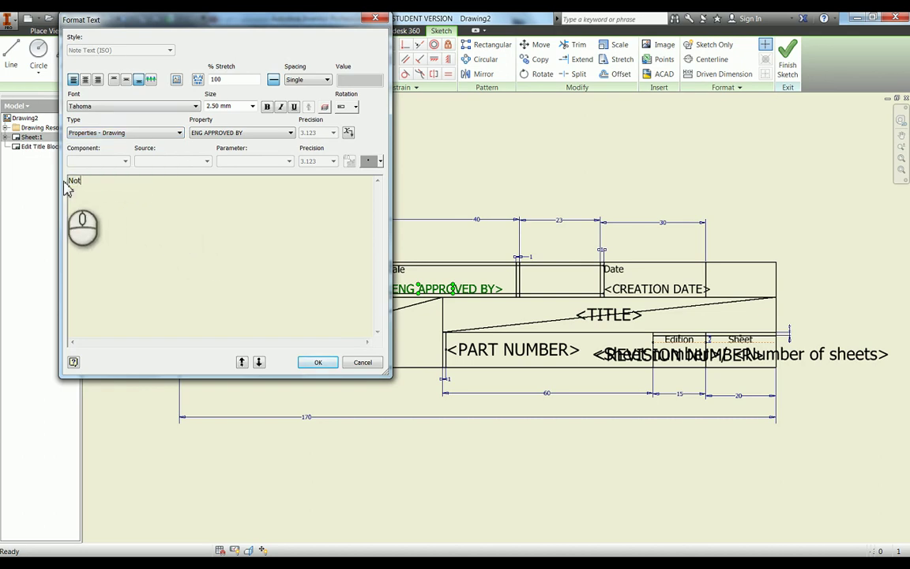
left_click(317, 363)
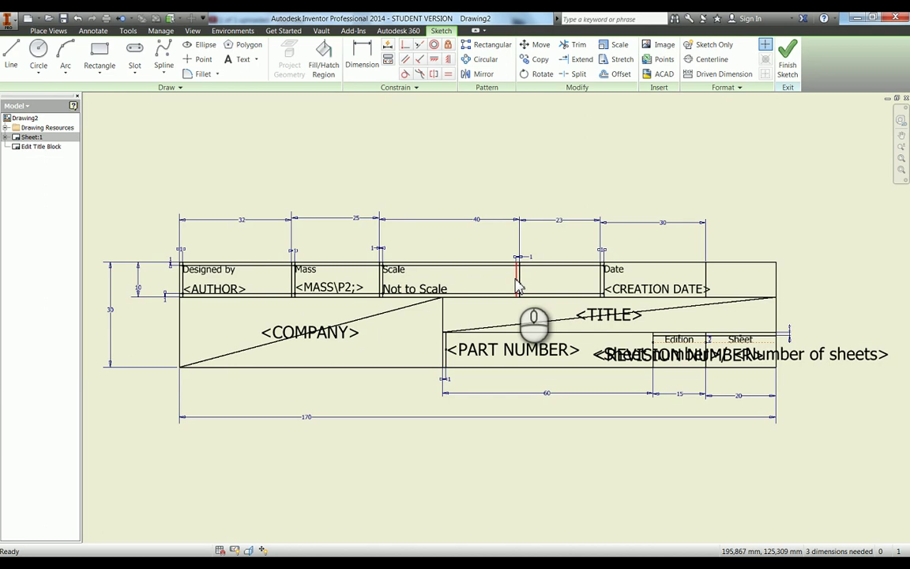
Set the Scale cell's width to 25 mm and the empty cell beside it to 38 mm
double_click(481, 222)
type("2")
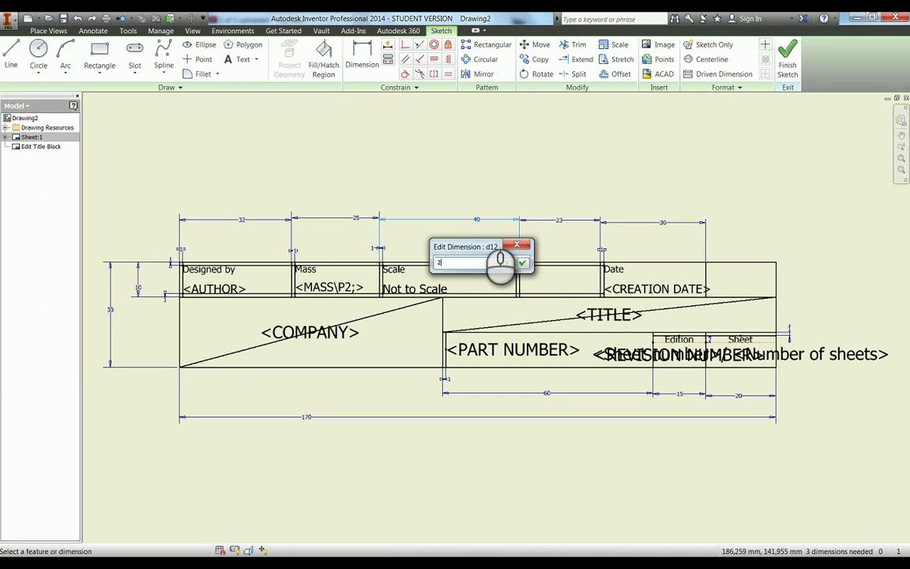
type("5")
key("Return")
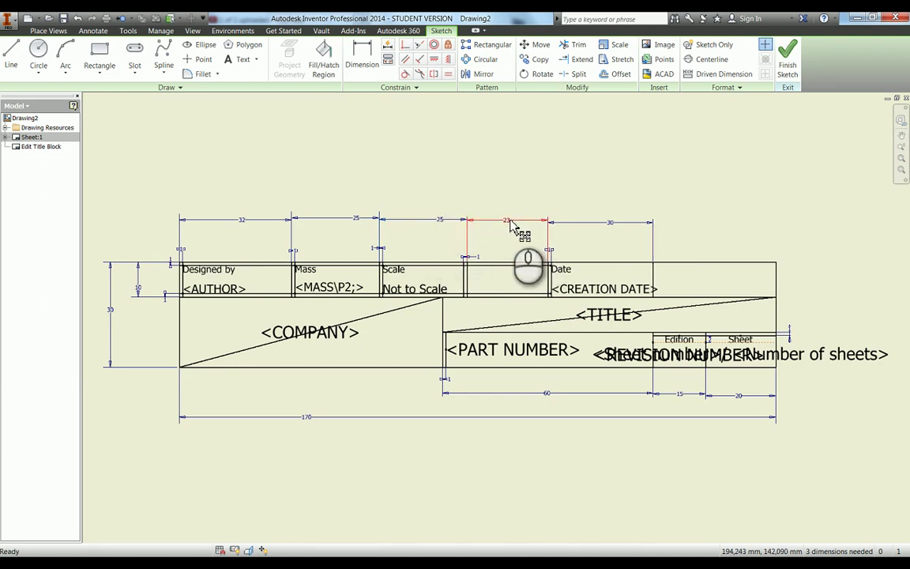
double_click(510, 225)
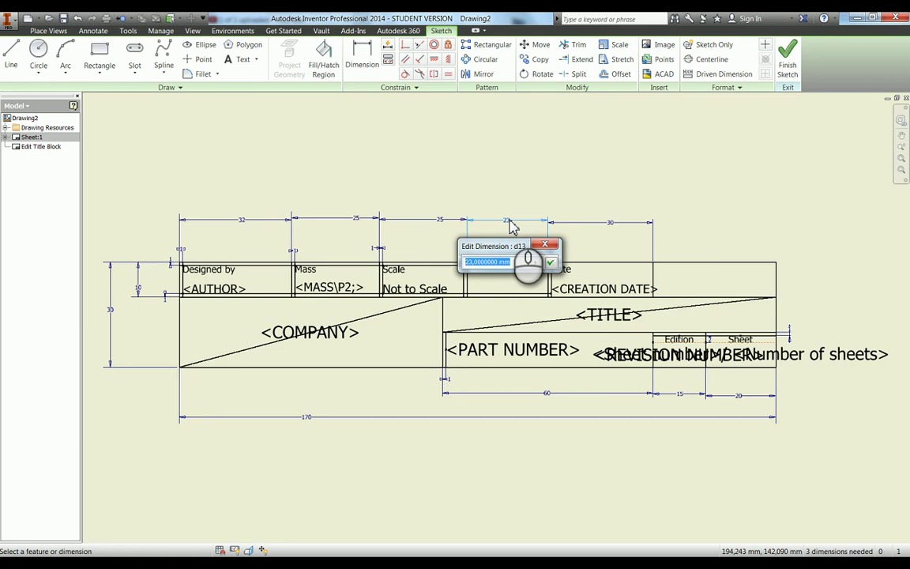
type("38")
key("Return")
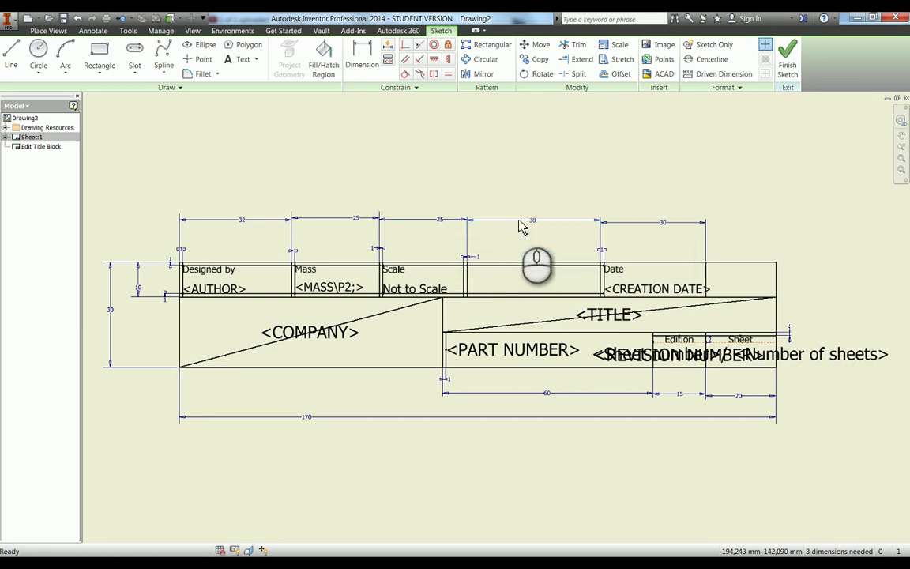
left_click(496, 279)
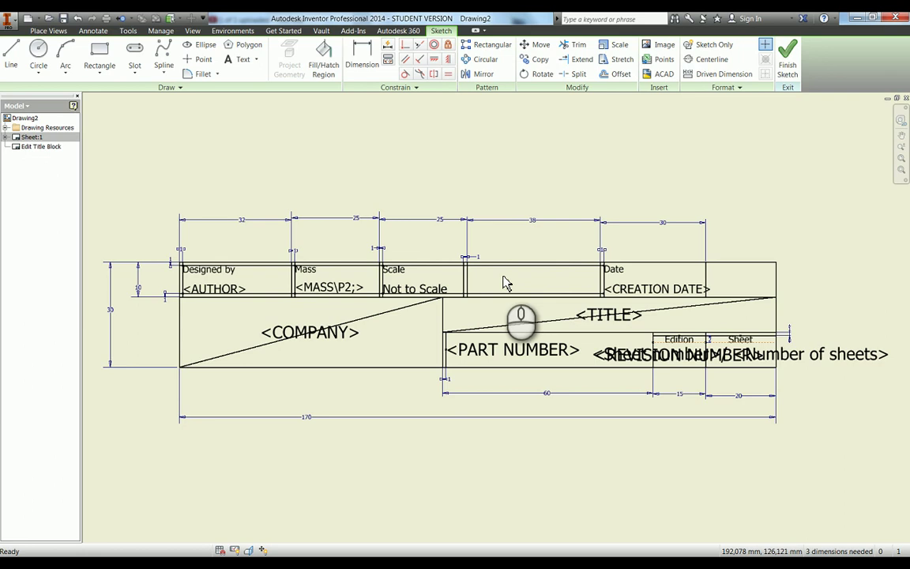
Draw a 30 mm horizontal line midway up the empty cell between Scale and Date
left_click(11, 54)
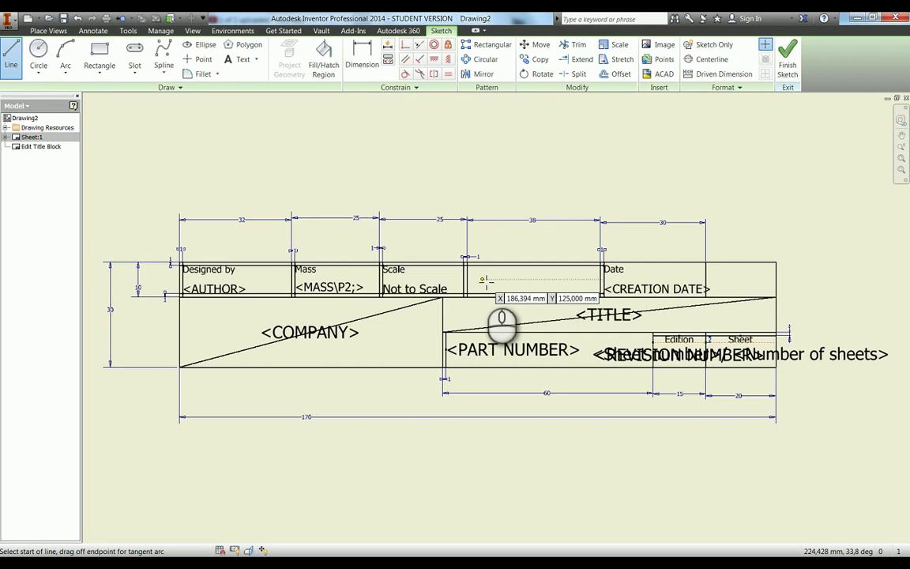
left_click(477, 280)
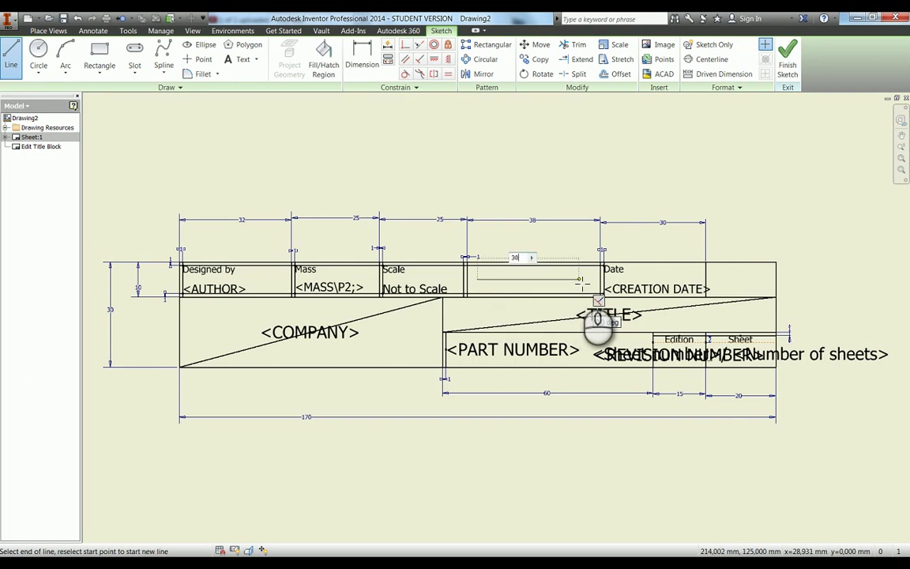
left_click(581, 279)
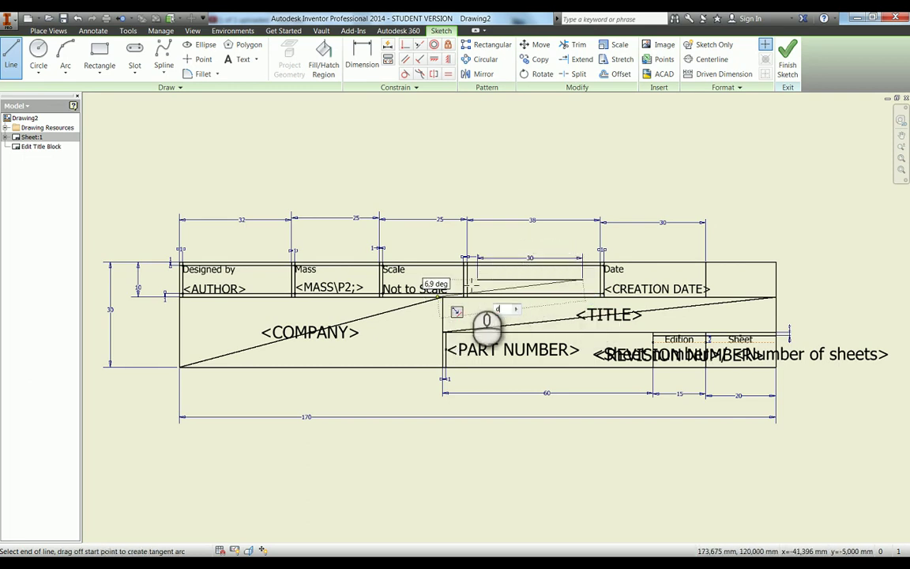
key("Escape")
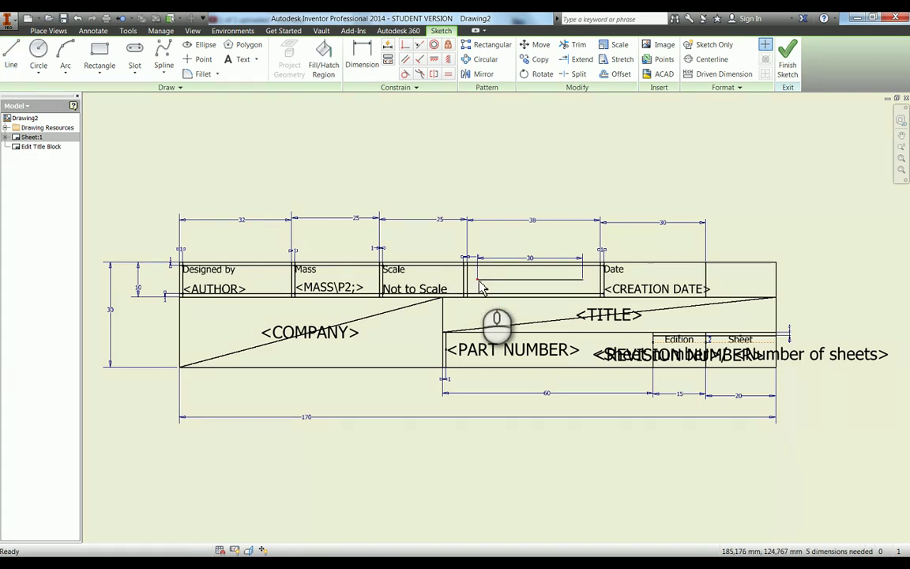
Dimension the new line's start point 4 mm from the left edge of the empty cell
left_click(478, 279)
left_click(466, 281)
left_click(484, 188)
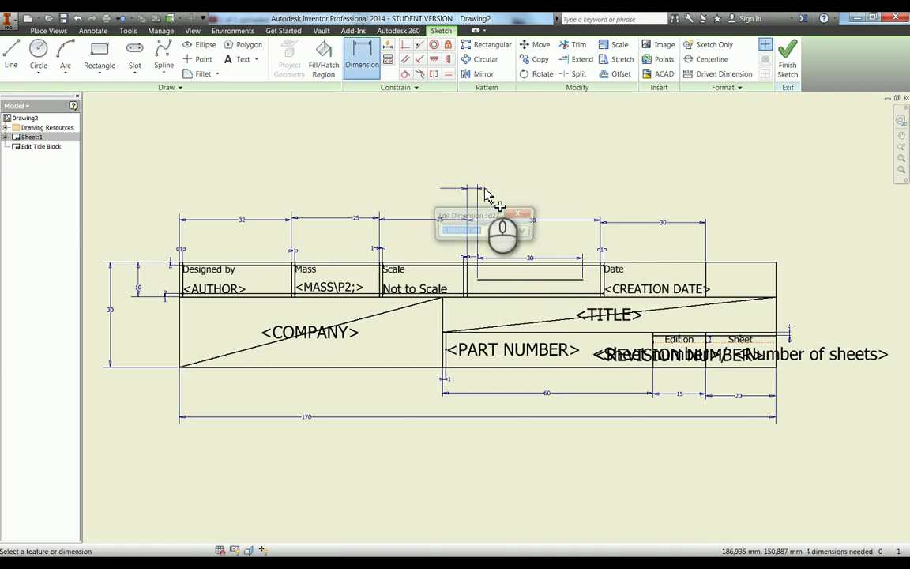
type("4")
key("Return")
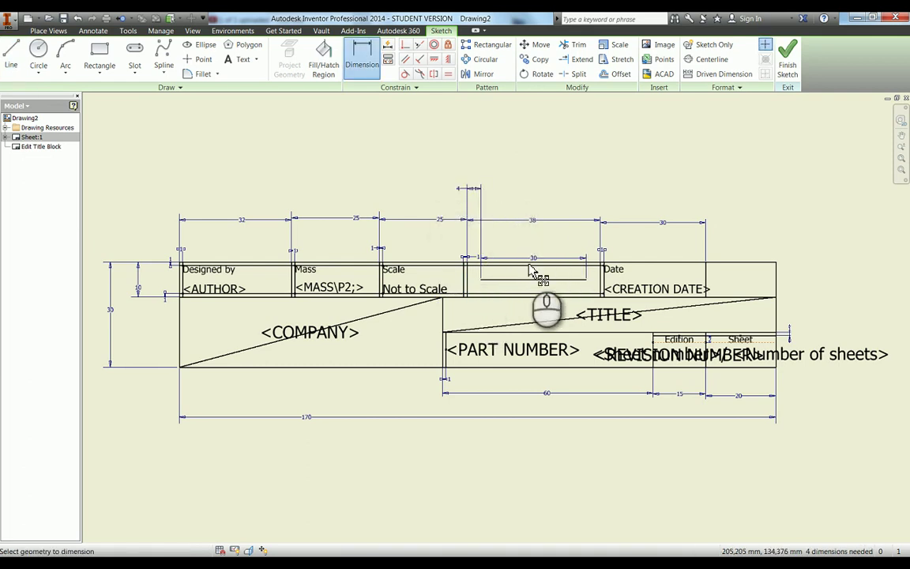
Set the 30 mm line between the Scale and Date cells to the Dash Dot line type and colour it red
key("Escape")
right_click(504, 279)
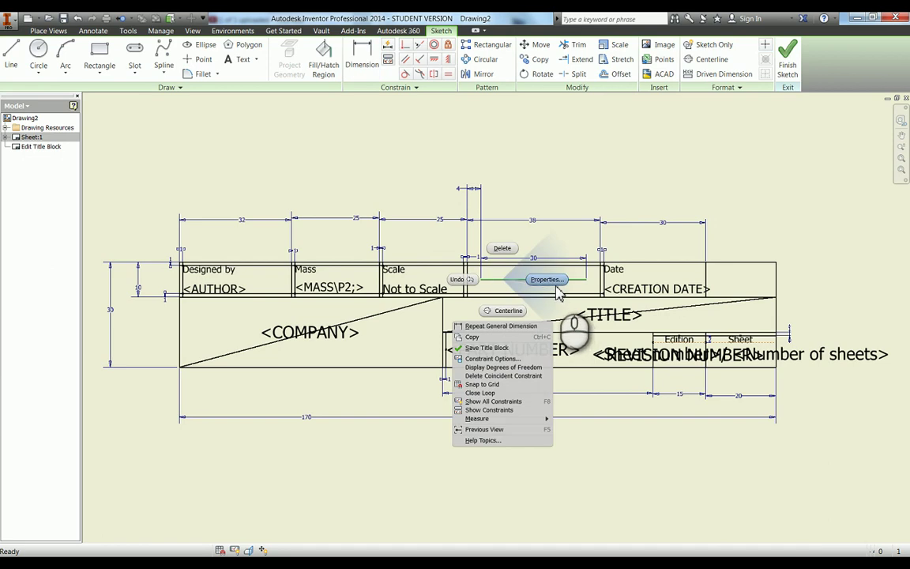
left_click(547, 280)
left_click(154, 126)
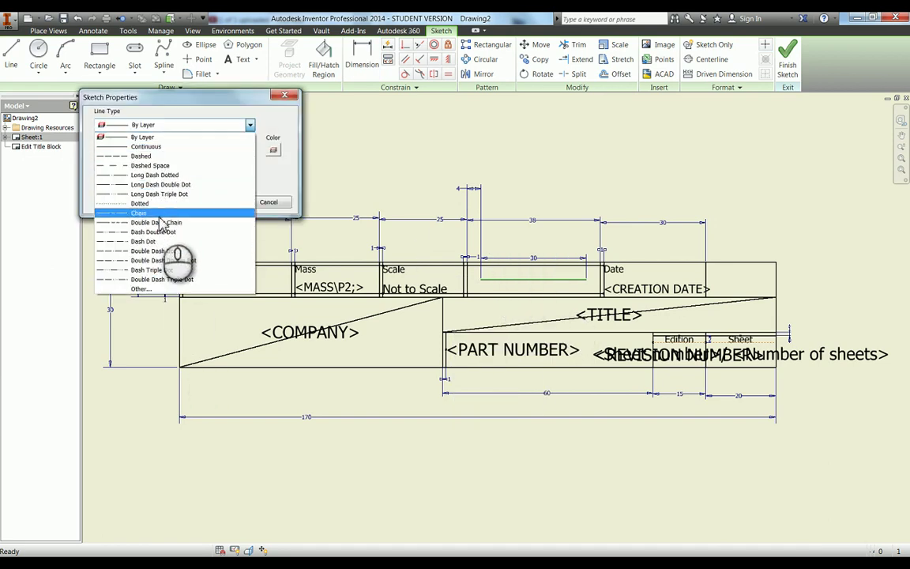
left_click(157, 241)
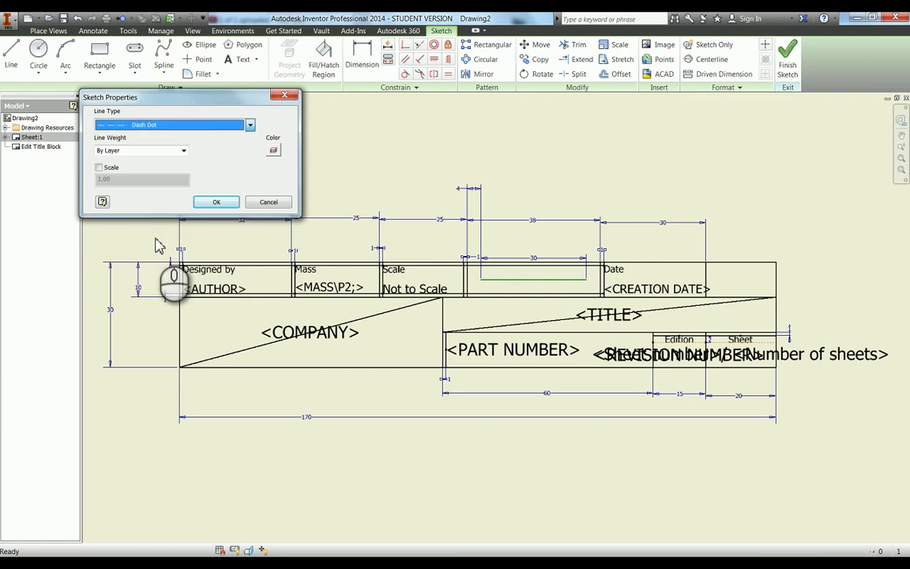
left_click(272, 154)
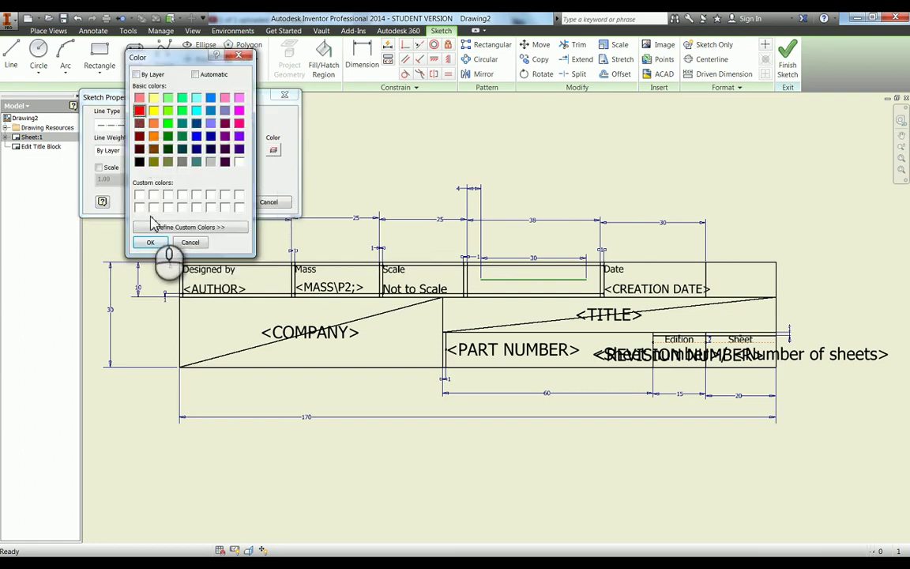
left_click(150, 242)
left_click(215, 201)
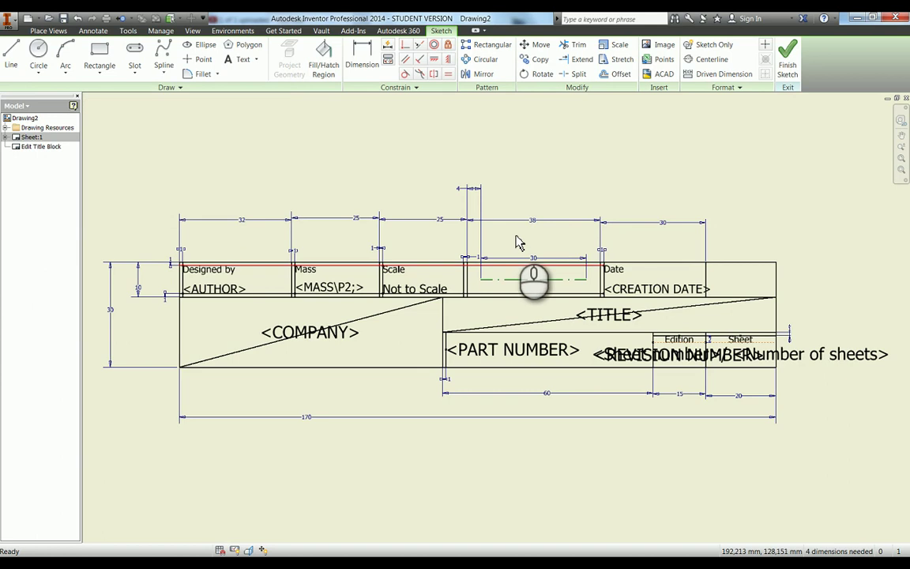
left_click(517, 207)
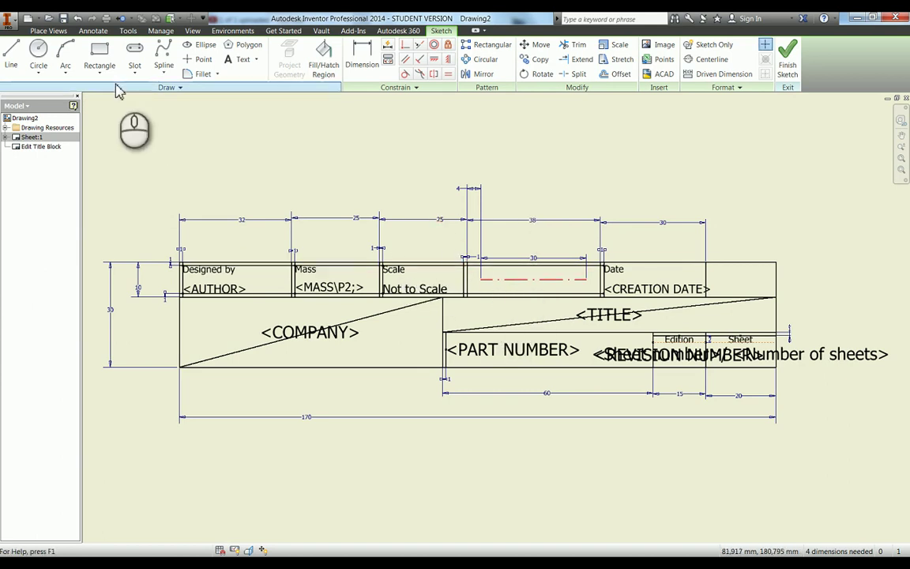
Draw two concentric circles, 3 mm and 7 mm in diameter, centred on the red dash-dot line near its left end
left_click(38, 52)
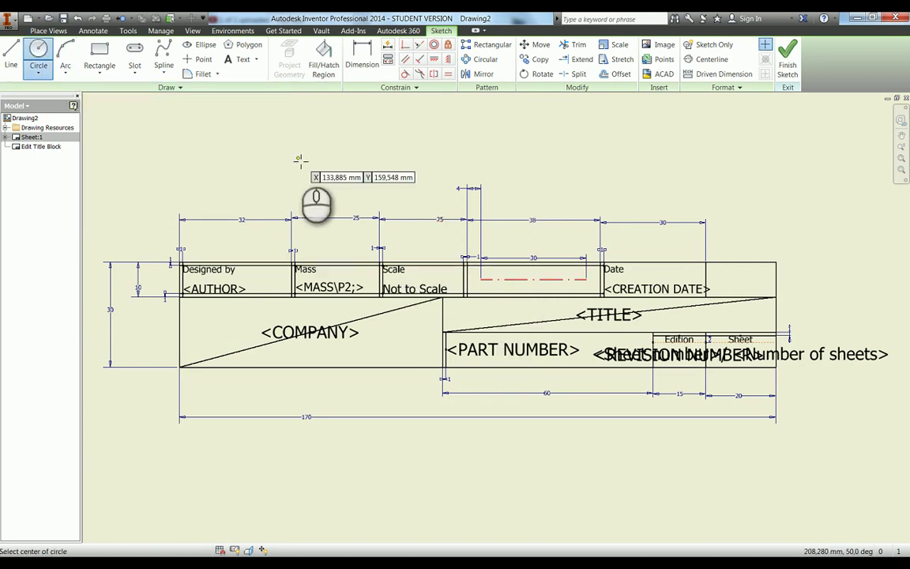
left_click(500, 281)
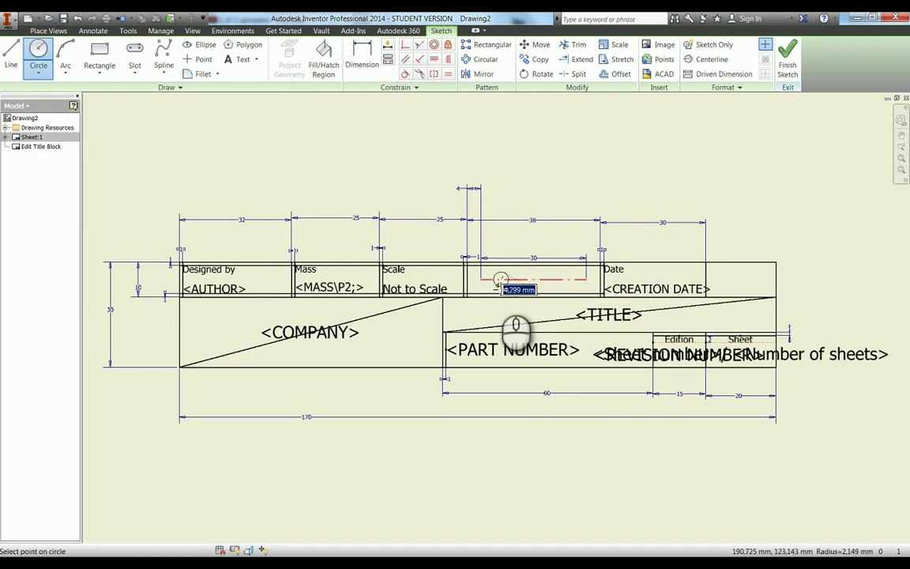
left_click(503, 286)
key("d")
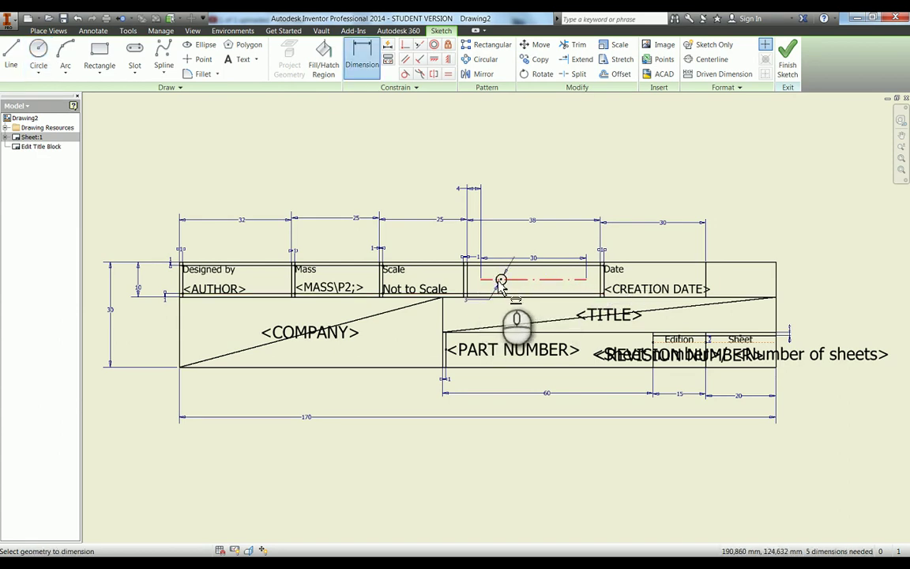
key("c")
left_click(501, 279)
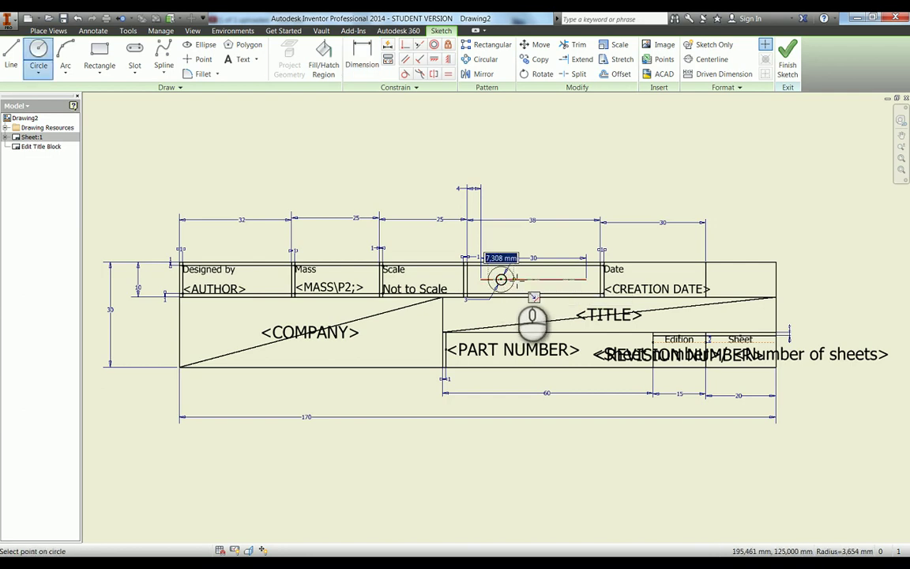
left_click(534, 297)
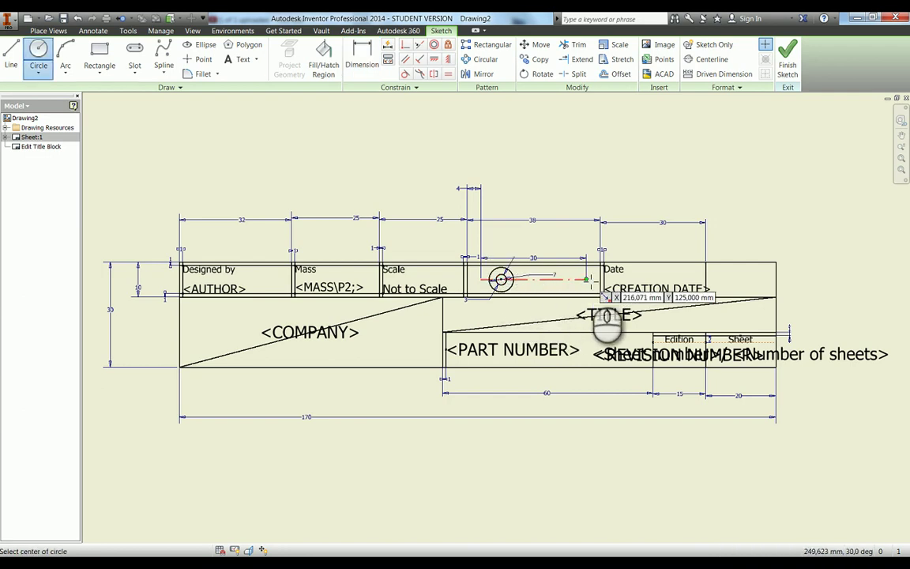
Draw a closed trapezoid across the red line right of the circles, about 7.5 mm long, 3 mm high at left and 7 mm at right
key("l")
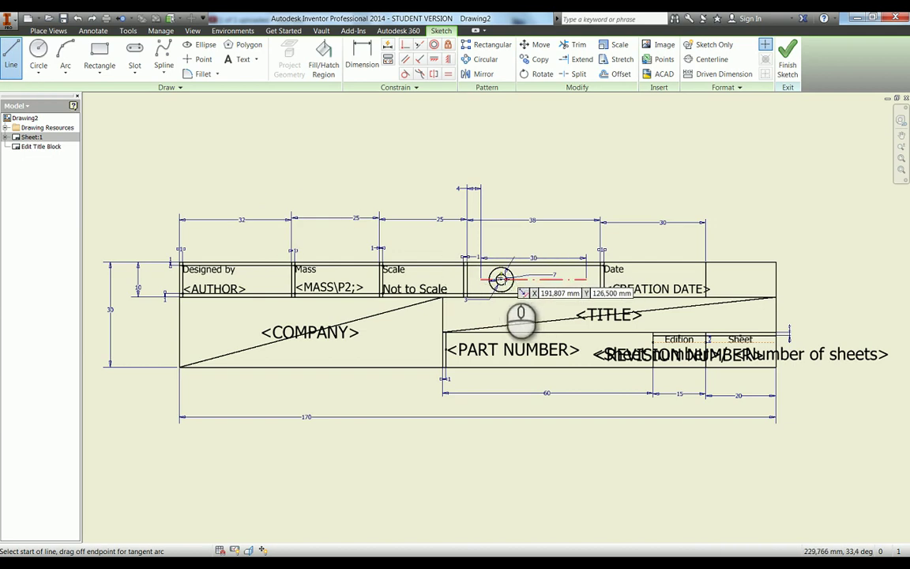
left_click(501, 279)
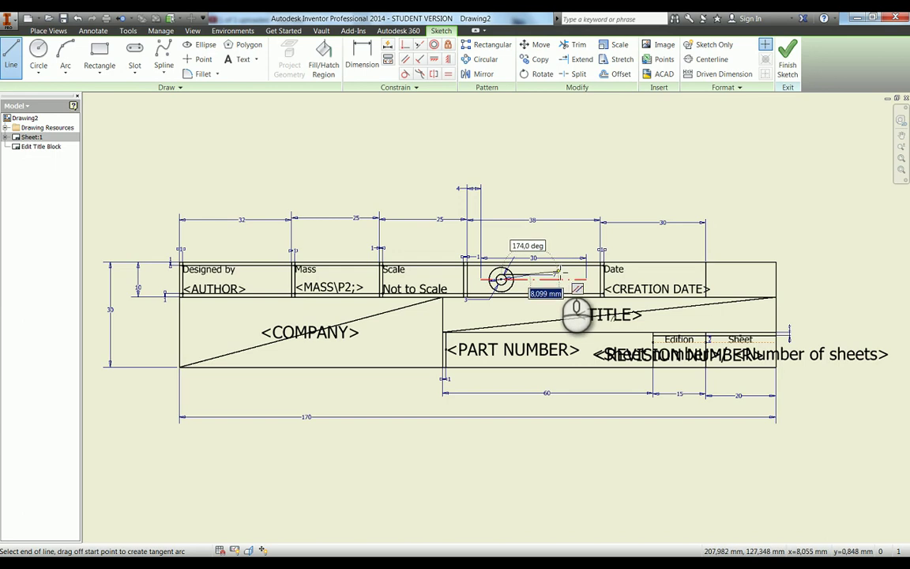
left_click(557, 271)
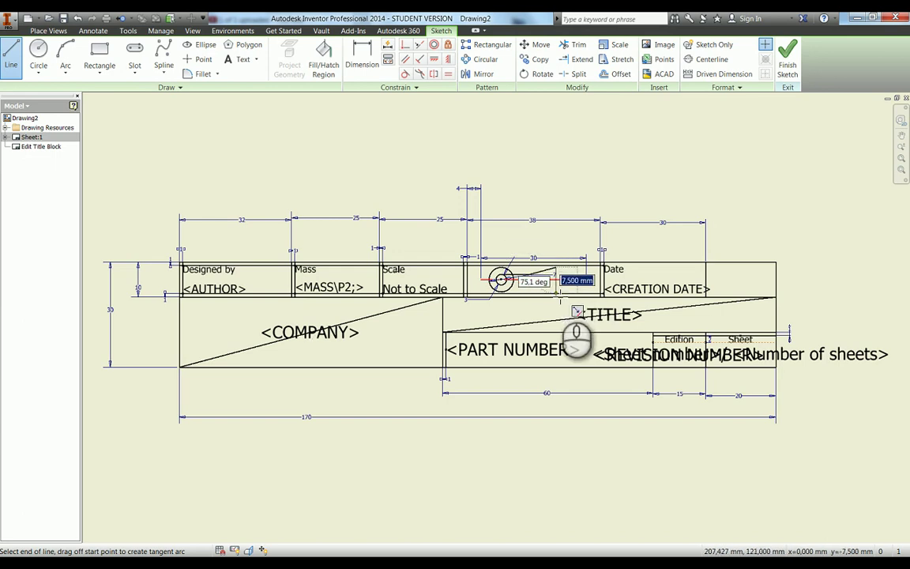
scroll(561, 299, "up", 5)
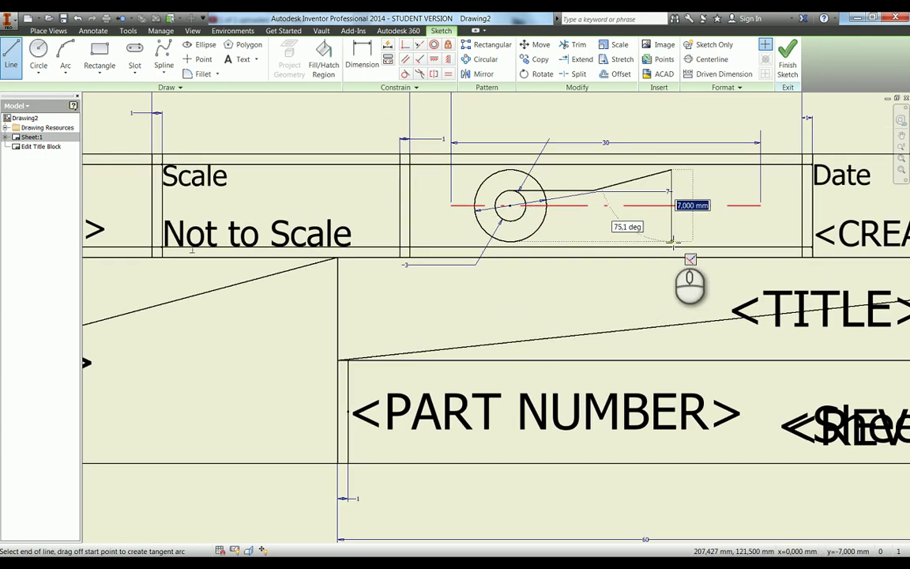
left_click(673, 242)
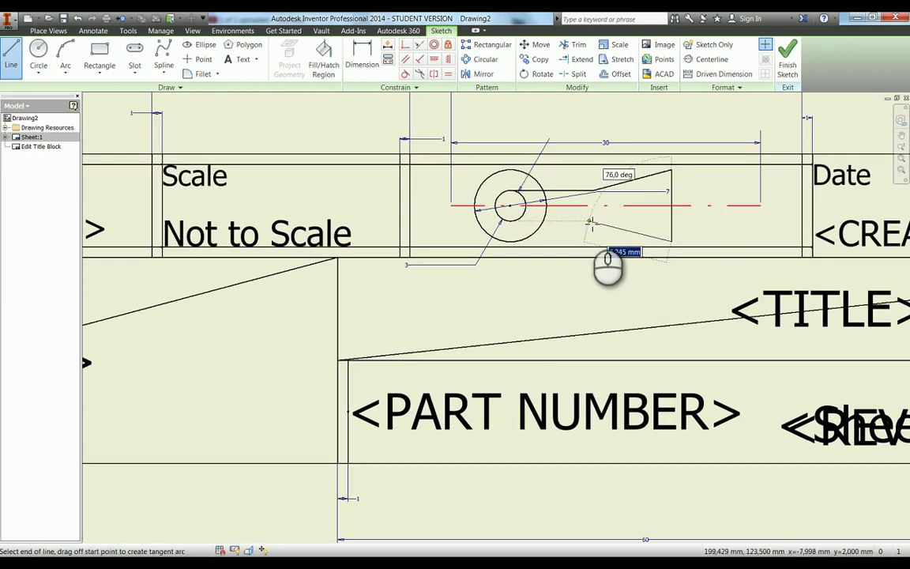
left_click(596, 222)
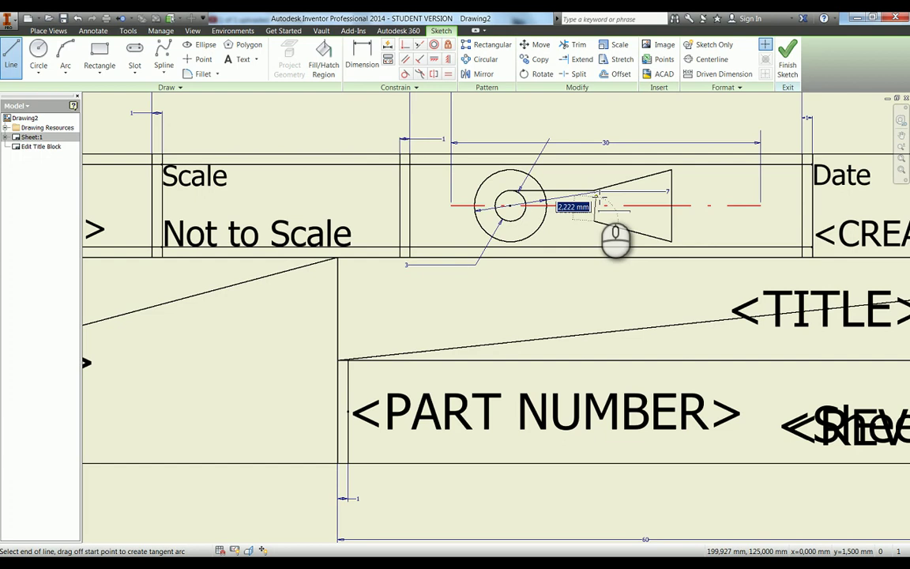
left_click(595, 190)
key("Escape")
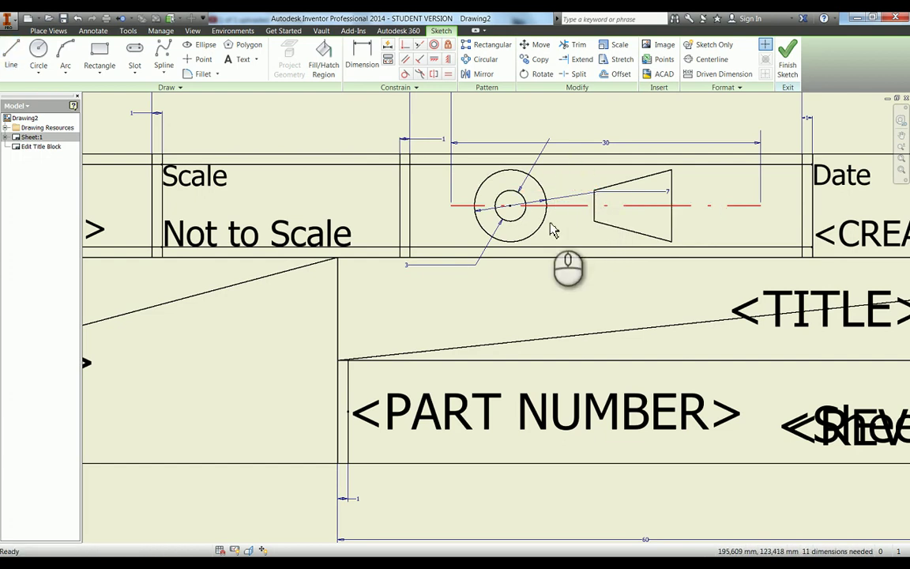
Dimension the trapezoid's short left side and link it to the inner circle's diameter, d23
key("d")
left_click(594, 215)
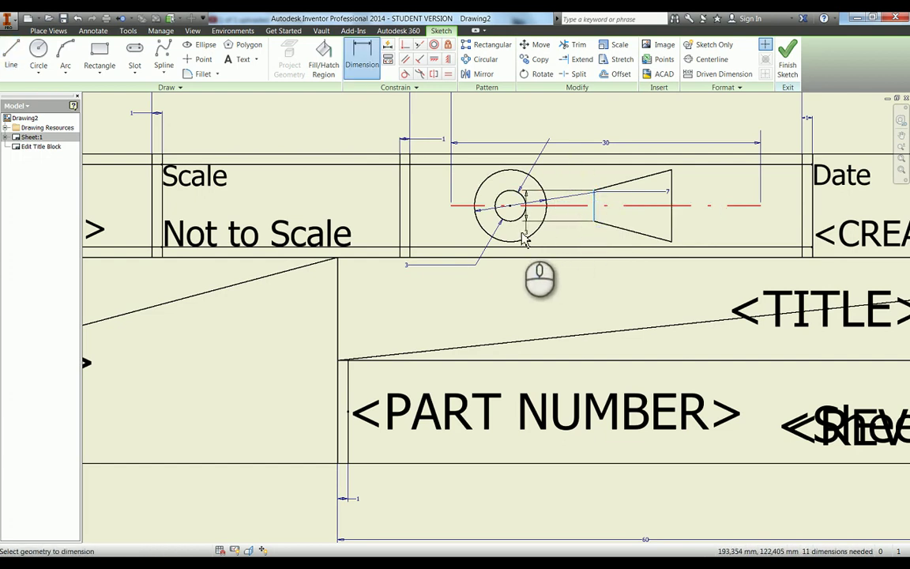
left_click(520, 241)
key("Return")
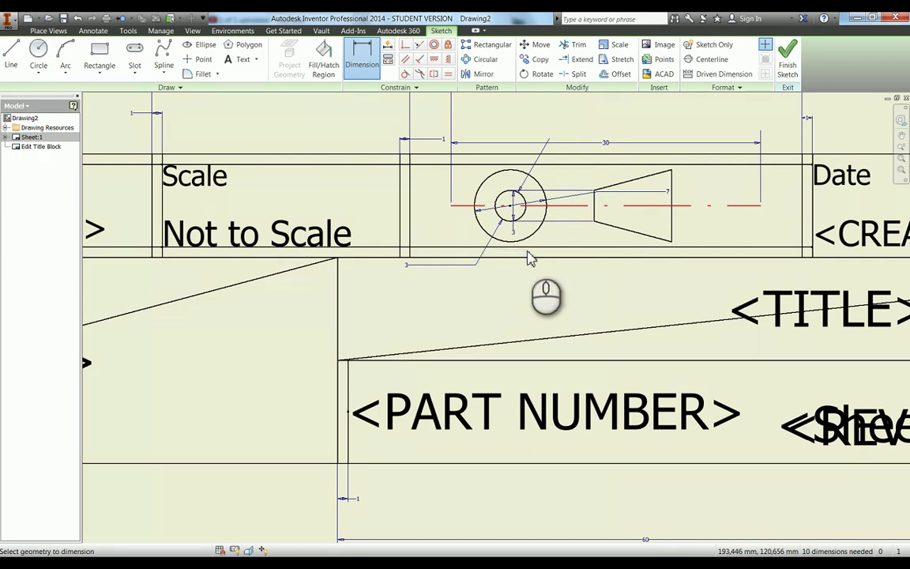
left_click(522, 235)
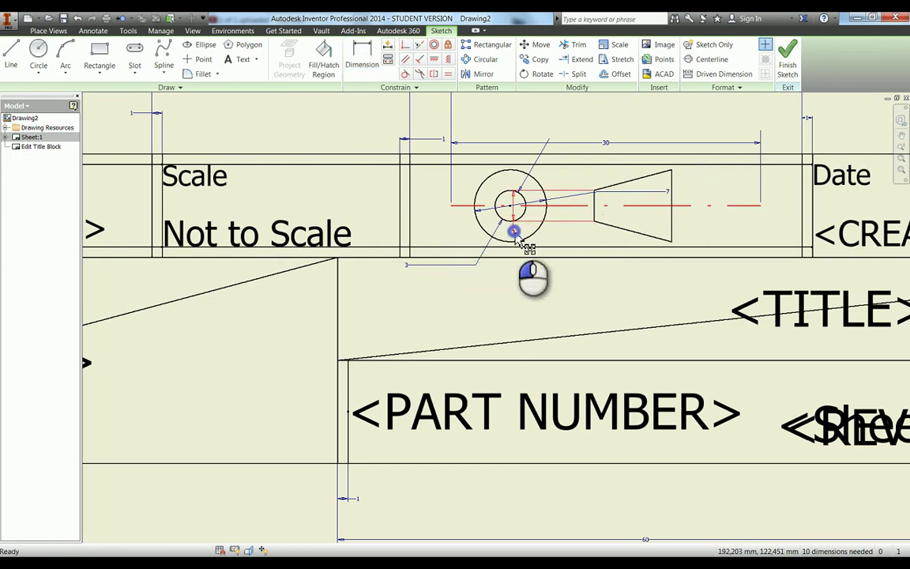
left_click(395, 275)
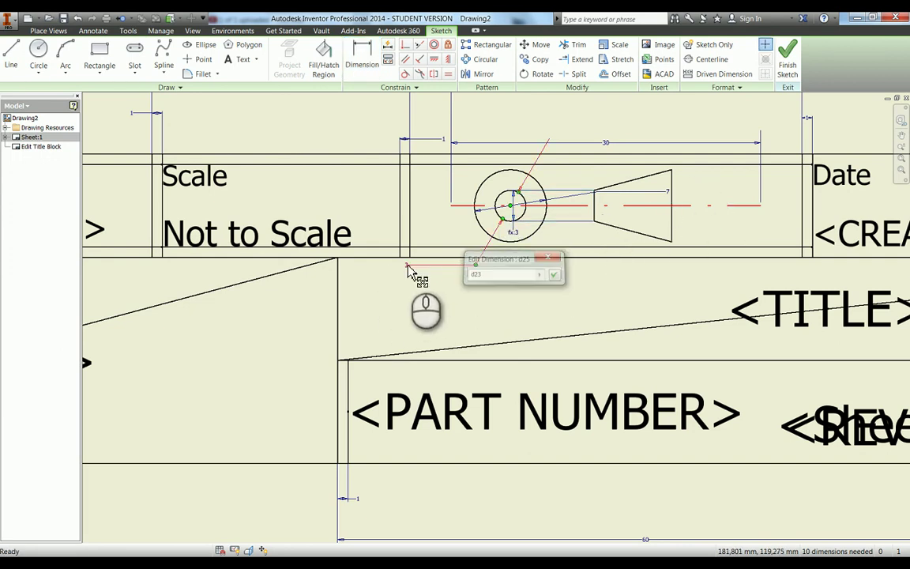
key("Return")
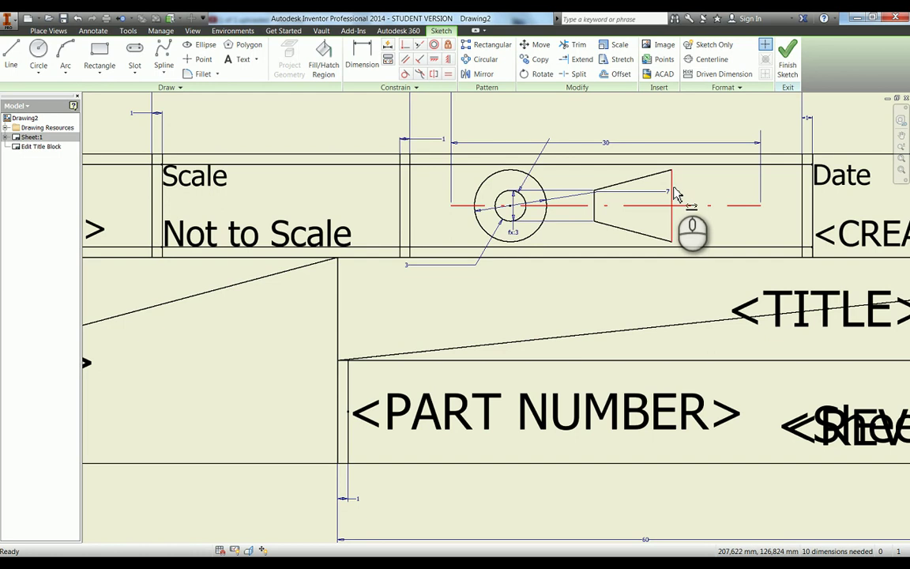
Dimension the trapezoid's tall right side and link it to the outer circle's diameter, d24
key("d")
left_click(672, 193)
left_click(678, 195)
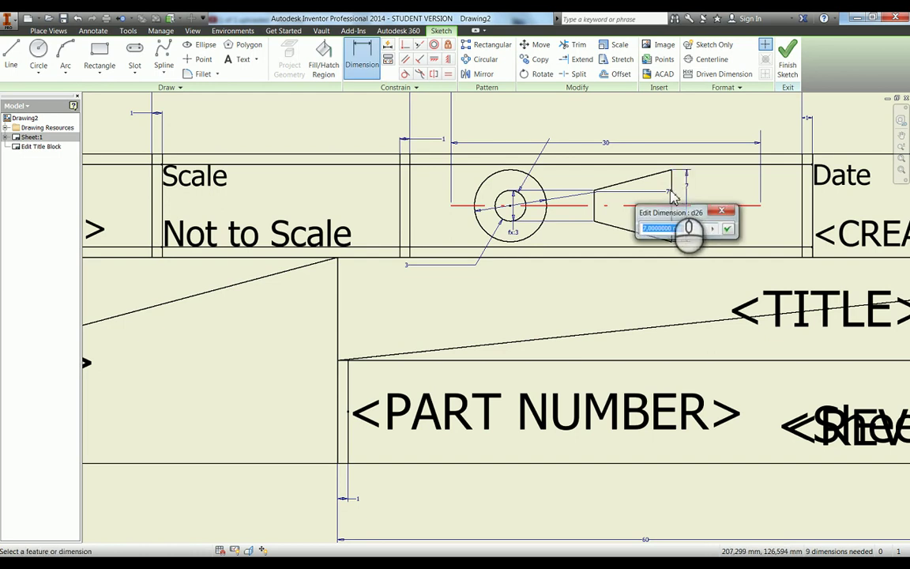
type("d24")
key("Return")
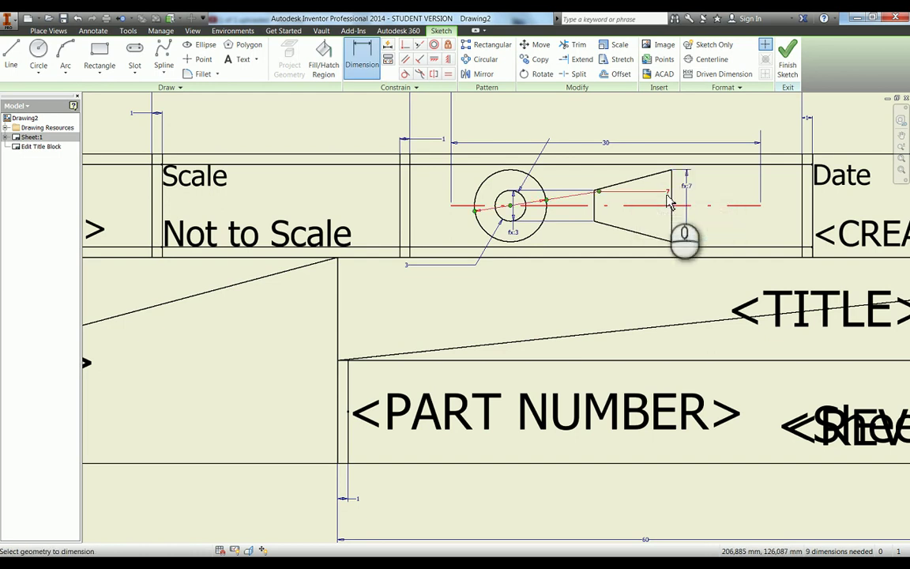
key("Escape")
Dimension the trapezoid's horizontal length and set it to 10 mm
key("f")
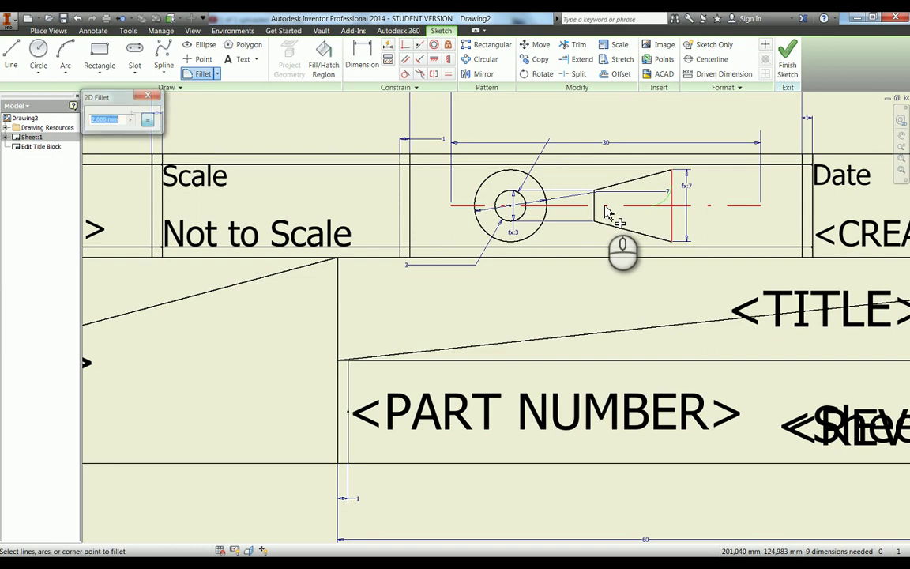
key("Escape")
key("d")
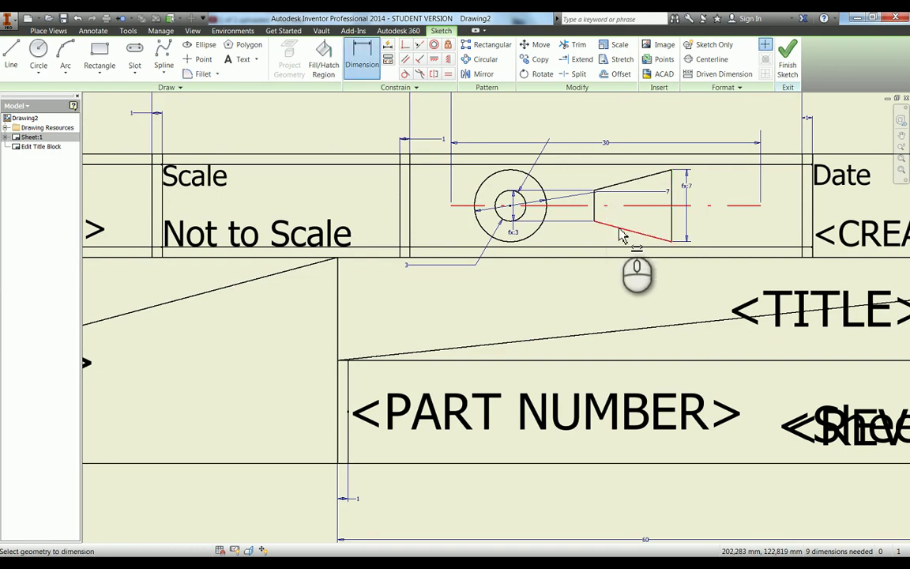
left_click(621, 236)
left_click(627, 279)
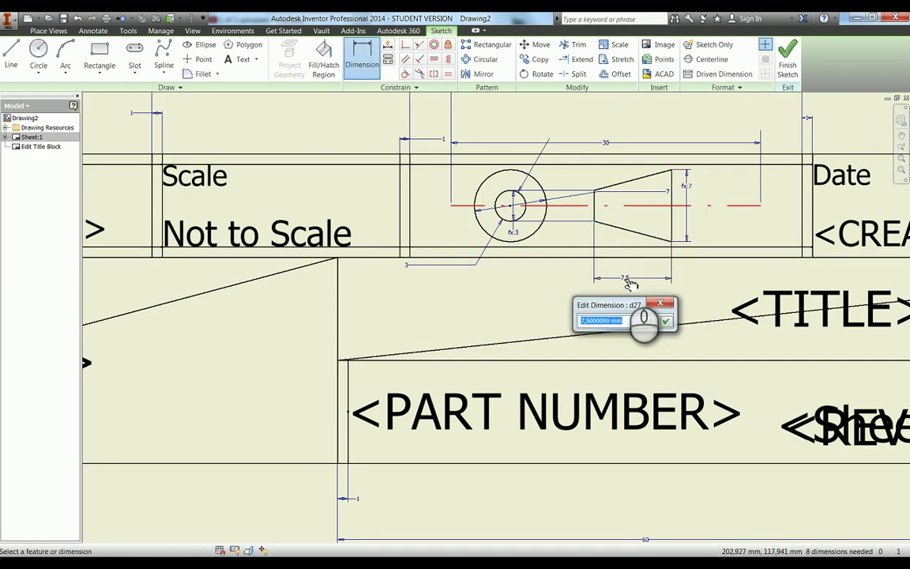
type("10")
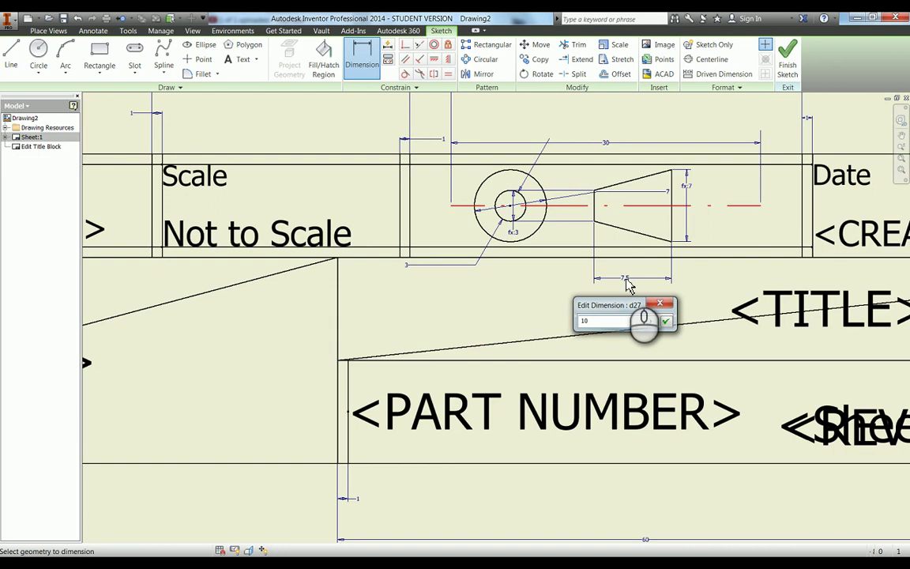
key("Return")
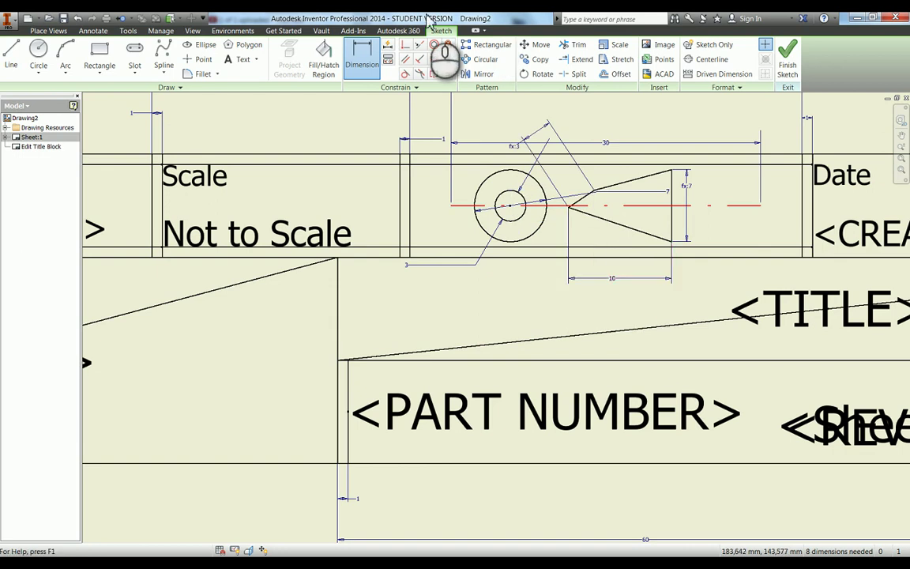
Apply a vertical constraint to the trapezoid's slanted short left side
left_click(448, 60)
left_click(671, 216)
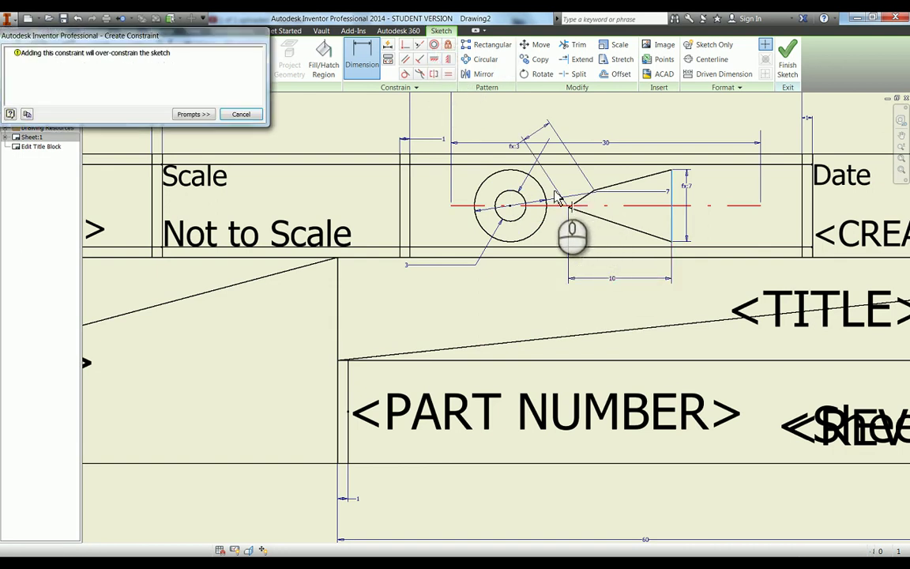
key("Escape")
left_click(583, 198)
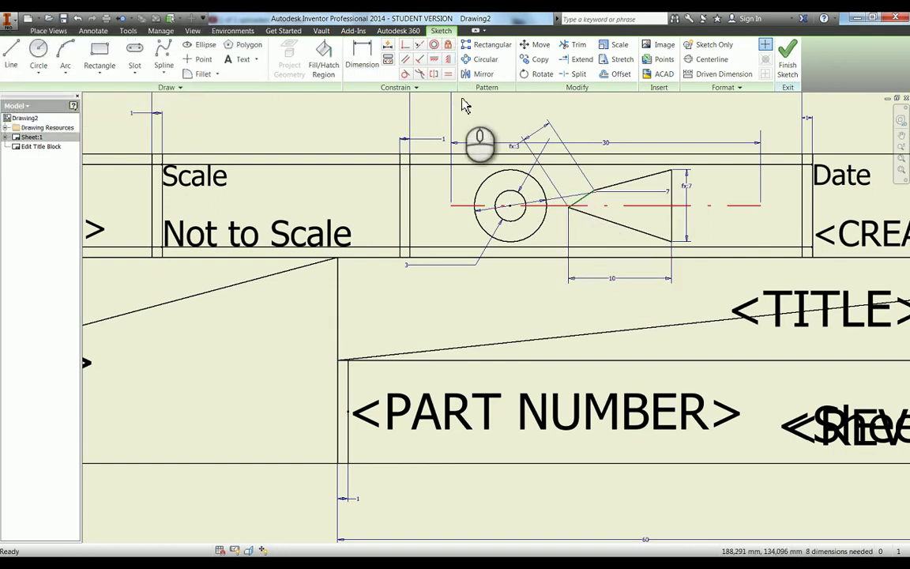
left_click(448, 59)
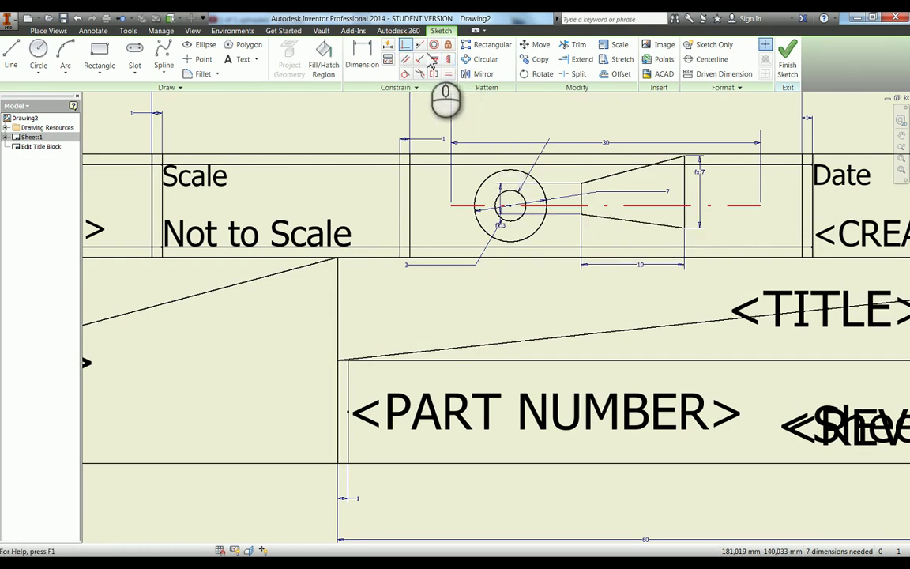
Align the midpoint of the trapezoid's left side with the circles' centre using a horizontal constraint
left_click(433, 59)
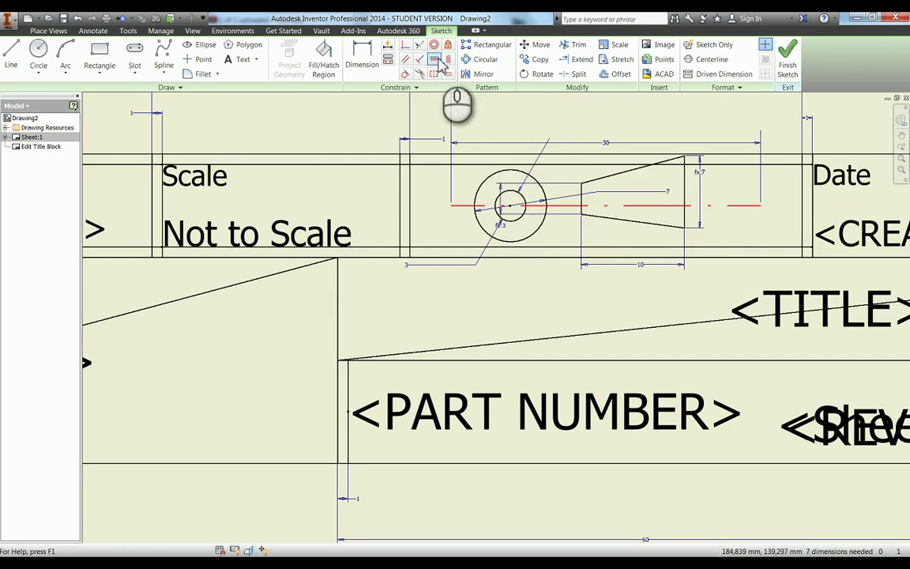
left_click(582, 198)
left_click(510, 207)
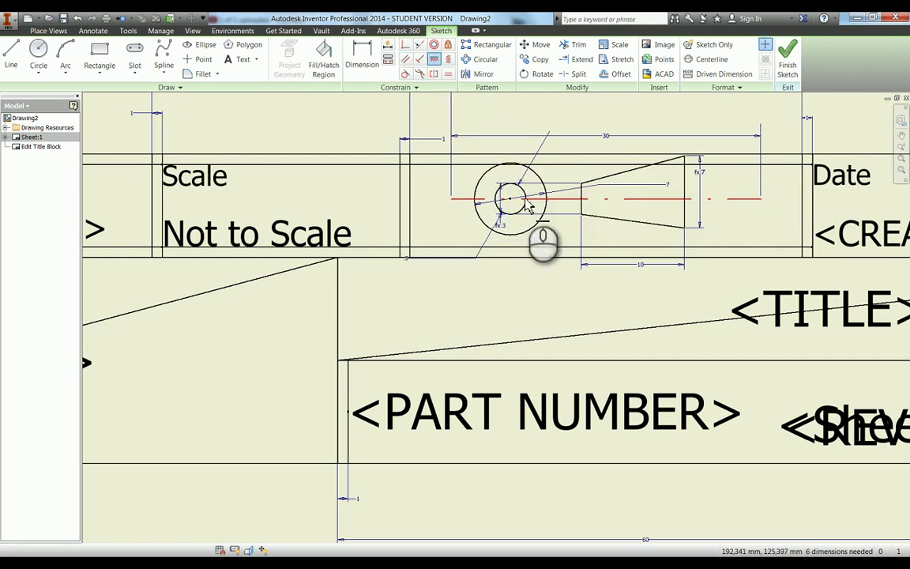
key("d")
left_click(461, 199)
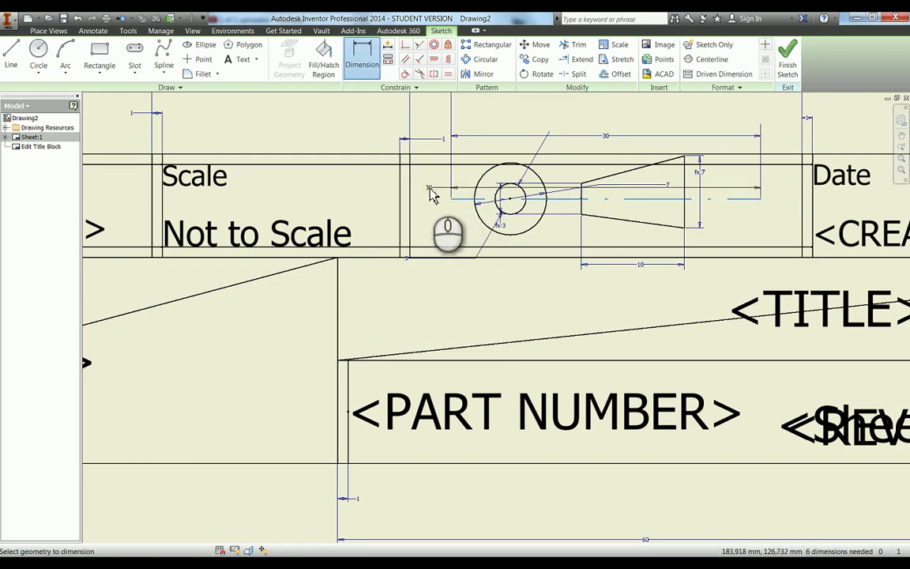
key("Escape")
Align the centreline's left endpoint with the midpoint of the symbol cell's left side using a horizontal constraint
left_click(433, 61)
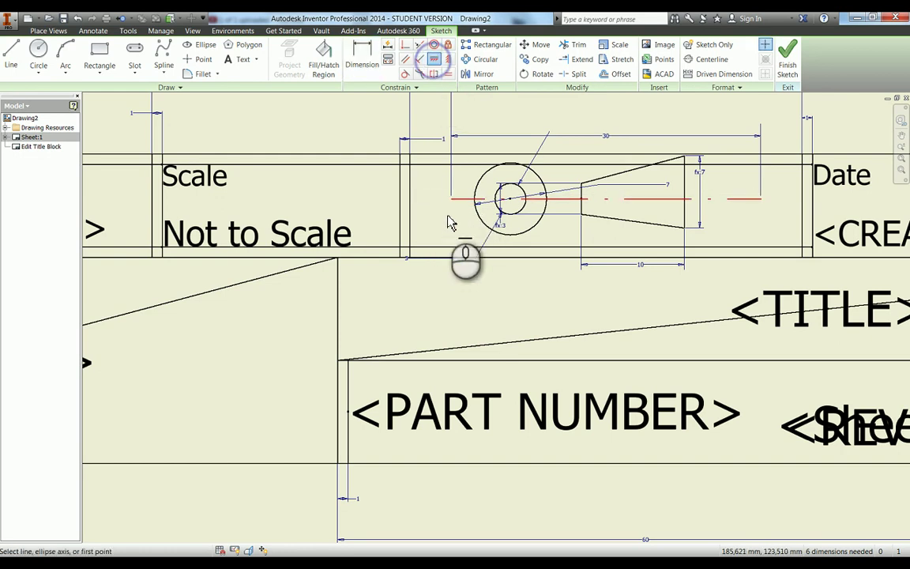
left_click(451, 199)
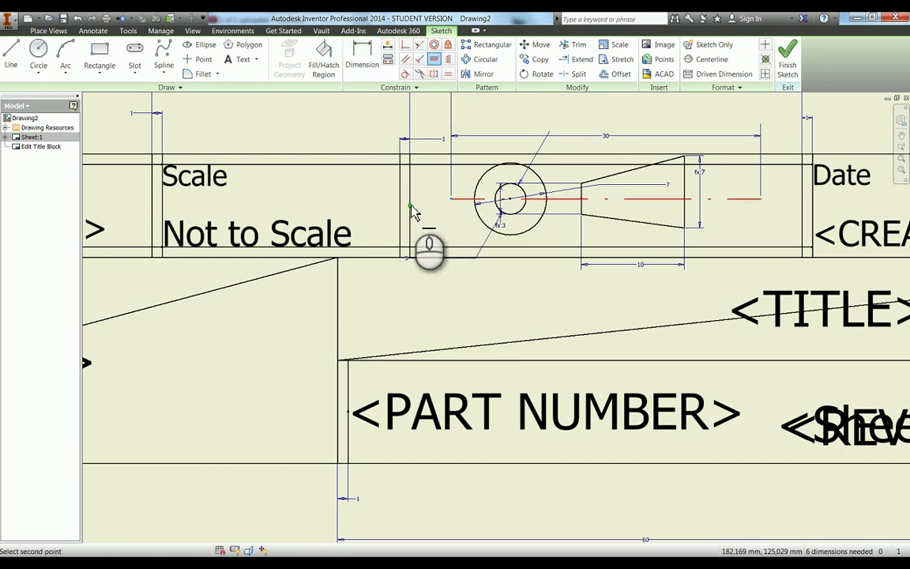
left_click(410, 208)
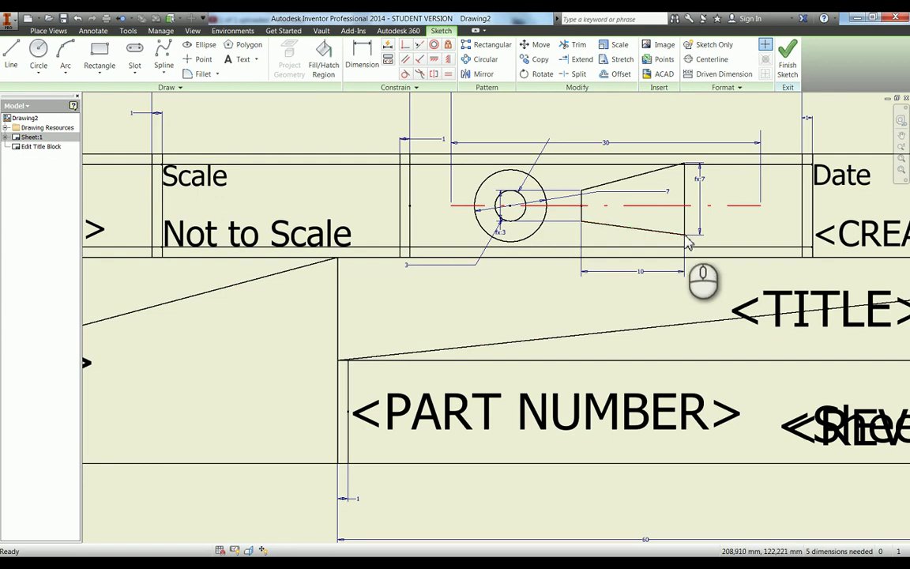
mouse_move(685, 246)
left_mouse_down()
mouse_move(682, 263)
mouse_move(652, 238)
left_mouse_up()
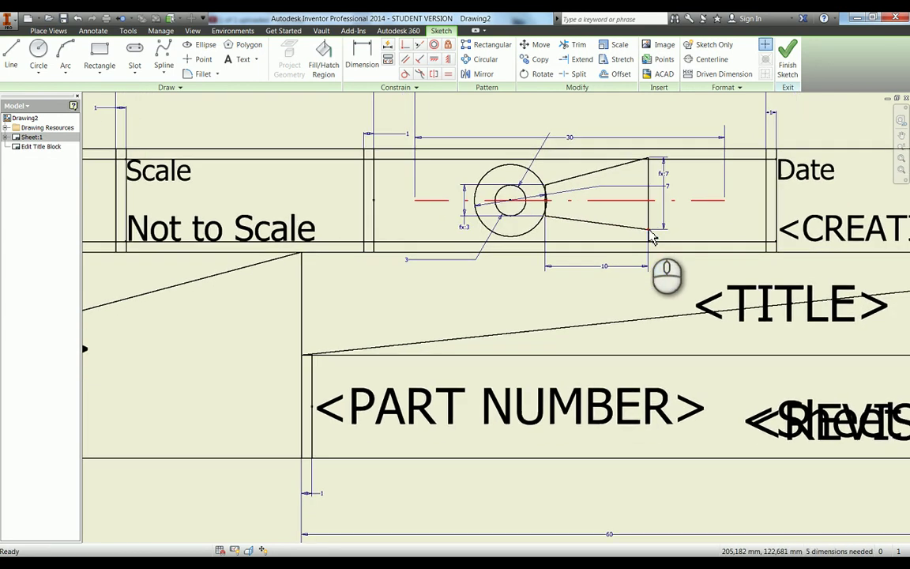
key("ctrl+z")
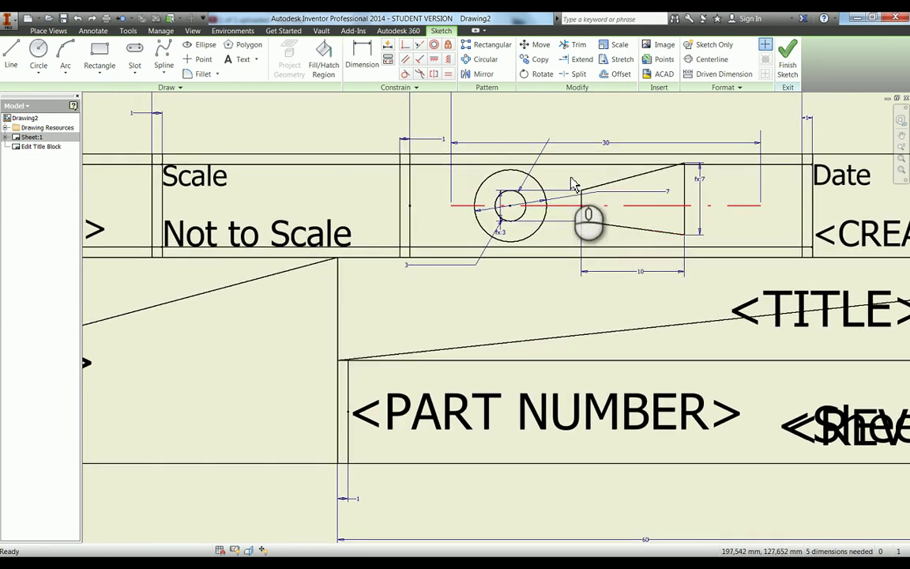
Dimension the distance from the circles' centre to the trapezoid's short side and set it to 10 mm
key("d")
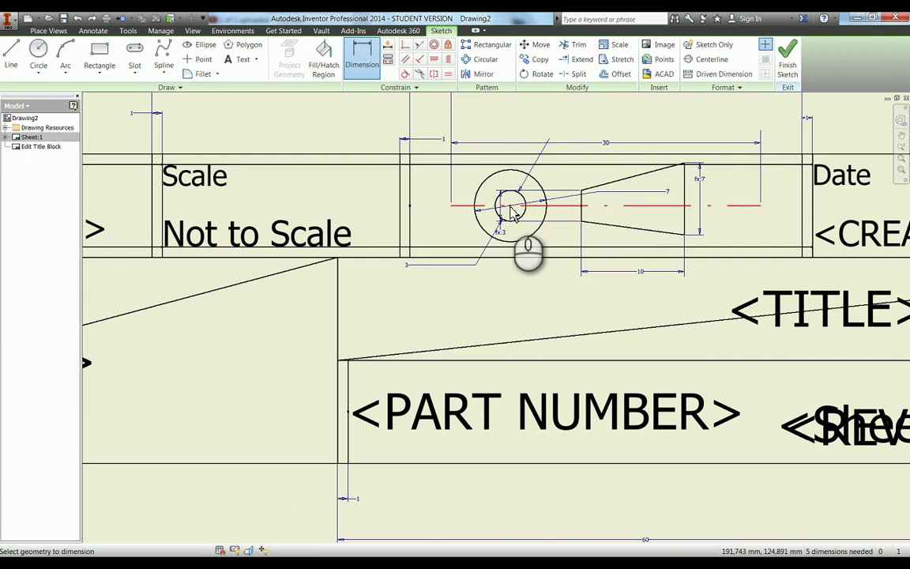
left_click(582, 223)
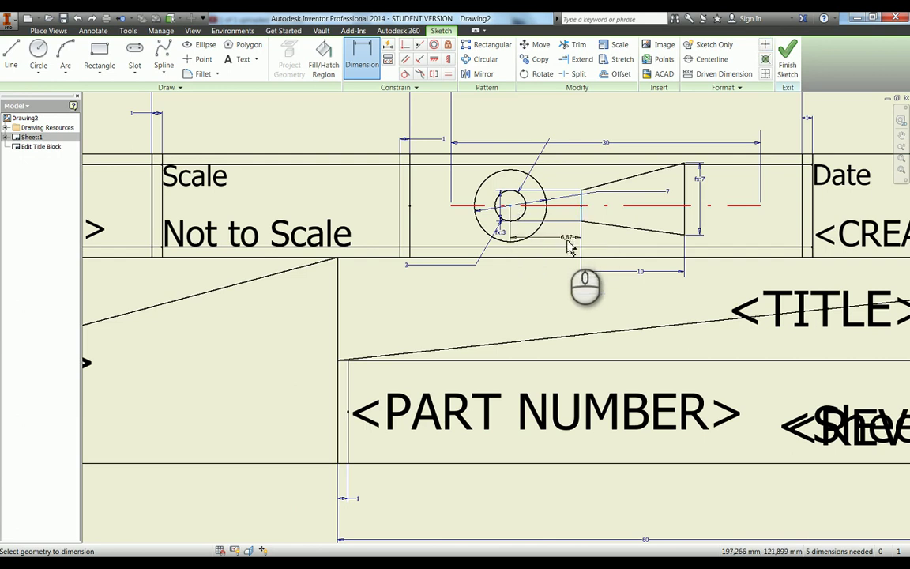
left_click(566, 285)
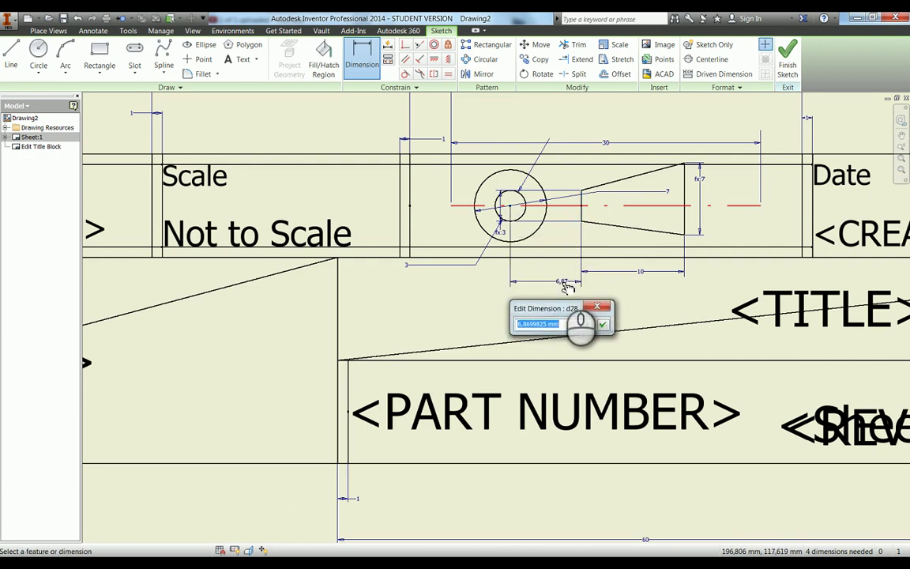
type("10")
key("Return")
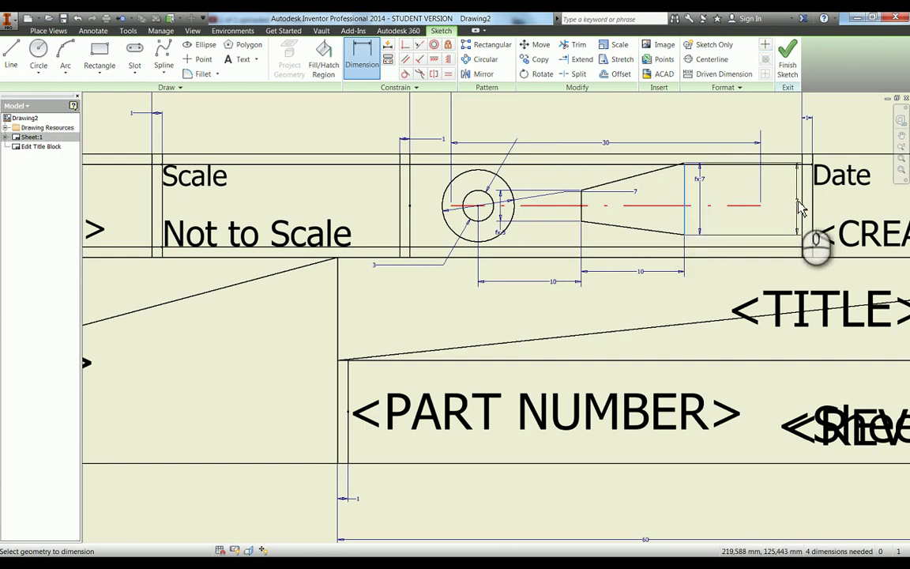
key("Escape")
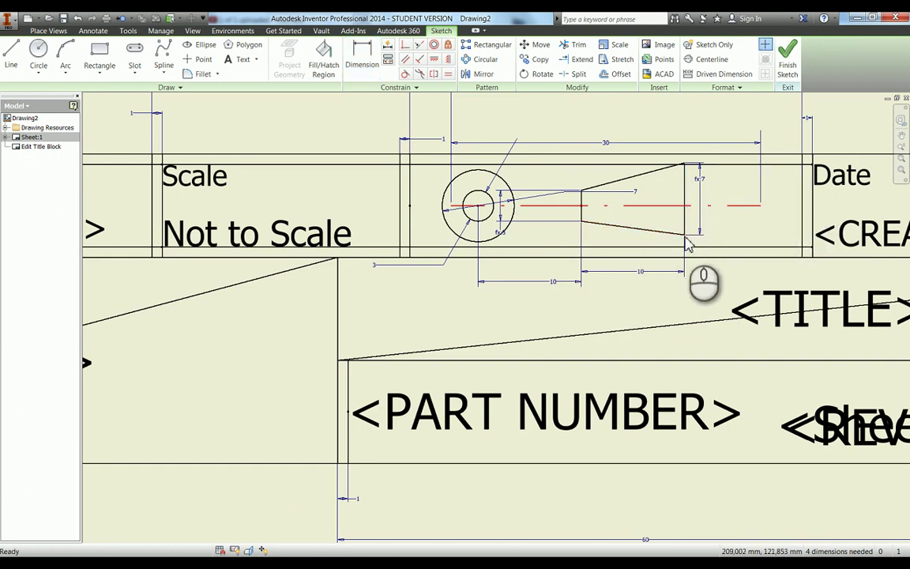
Fix the title block's upper edge in place and dimension the circles' centre 5 mm from the centreline's left end
mouse_move(684, 235)
left_mouse_down()
mouse_move(680, 252)
mouse_move(683, 226)
left_mouse_up()
key("ctrl+z")
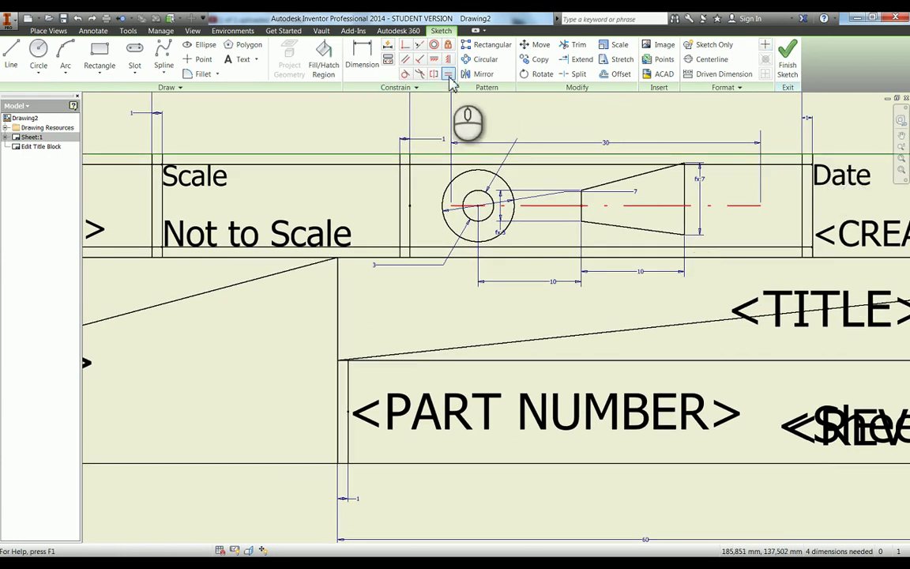
left_click(446, 49)
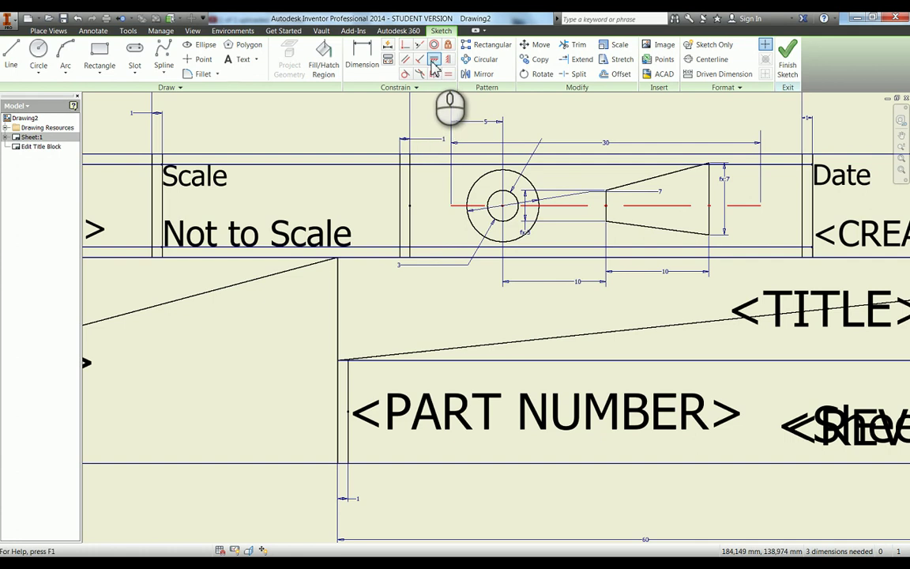
Align the midpoint of the trapezoid's tall side with the midpoint of the symbol cell's right side using a horizontal constraint
left_click(433, 60)
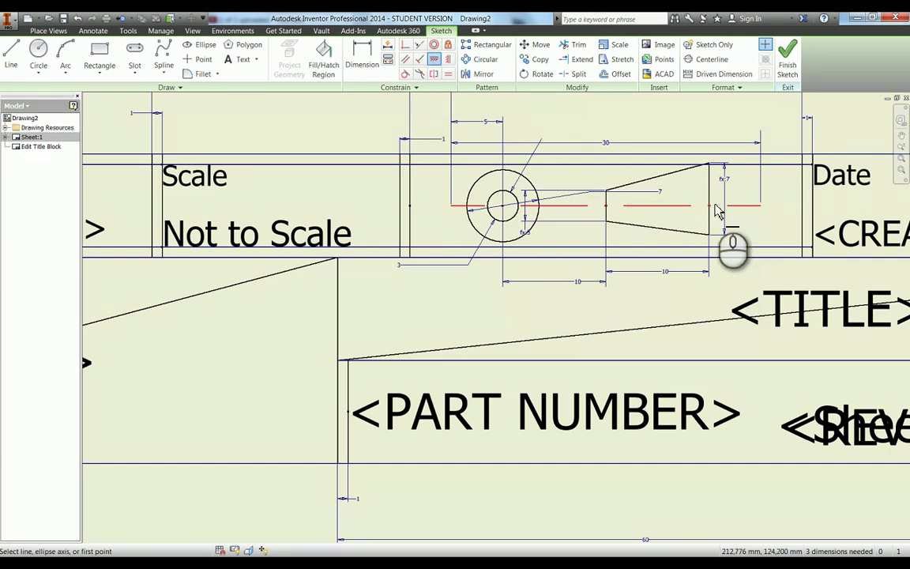
left_click(802, 208)
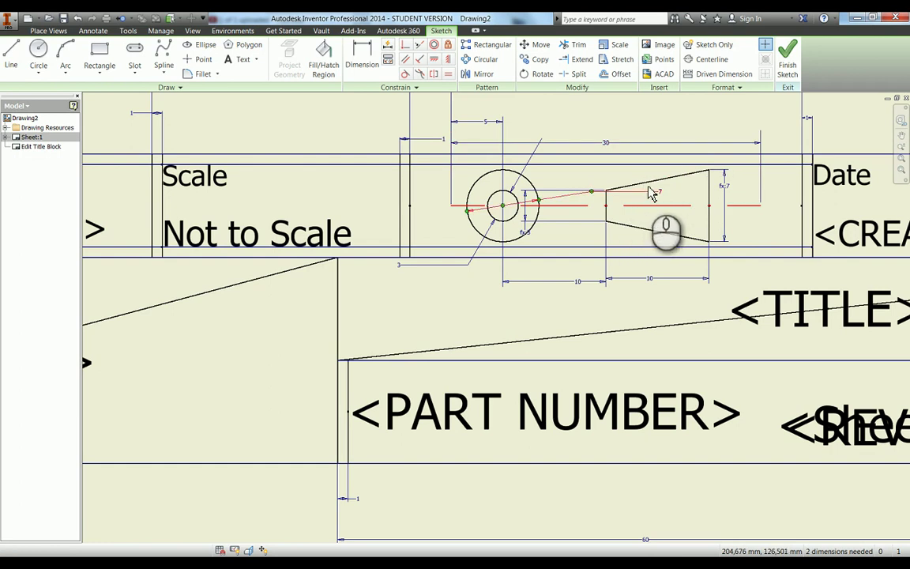
Show all degrees of freedom of the title block sketch to check what is still unconstrained, and hide them again
right_click(557, 194)
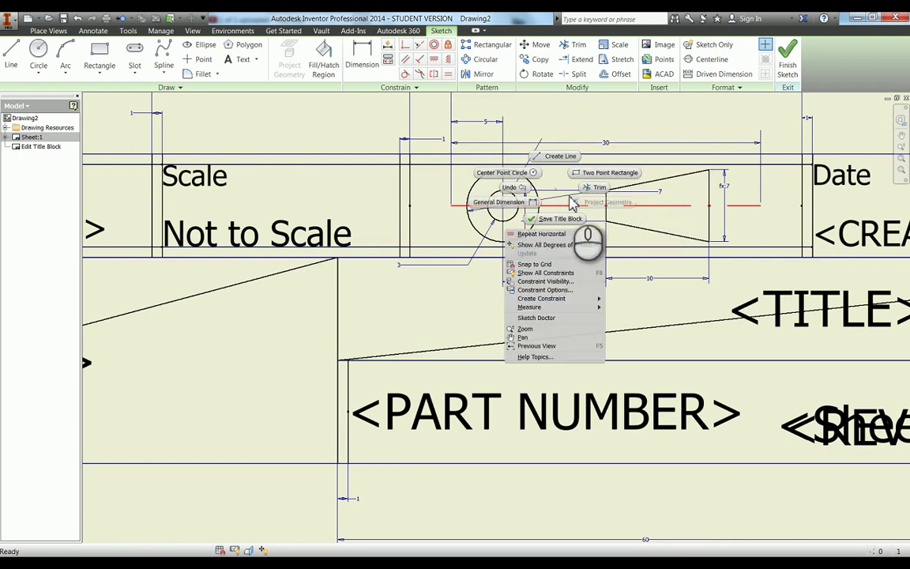
left_click(549, 246)
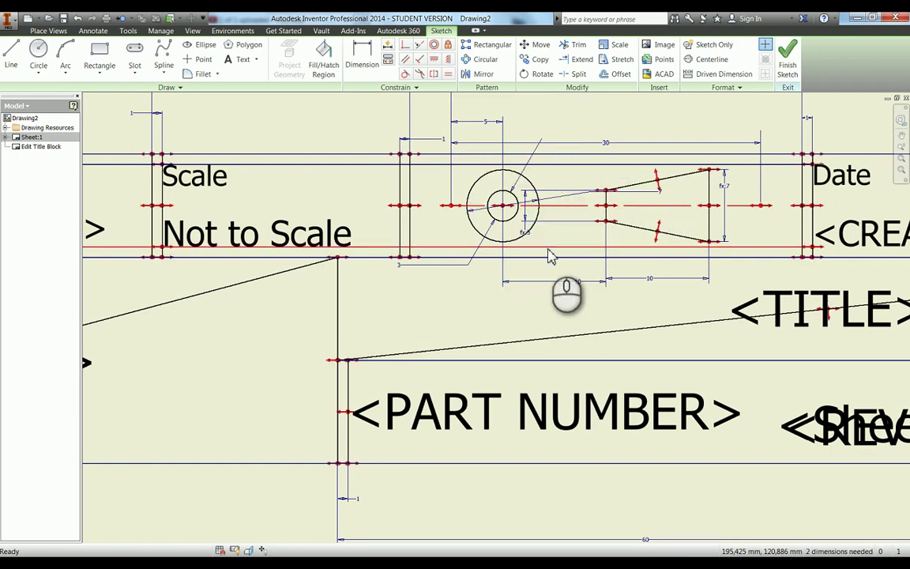
right_click(586, 177)
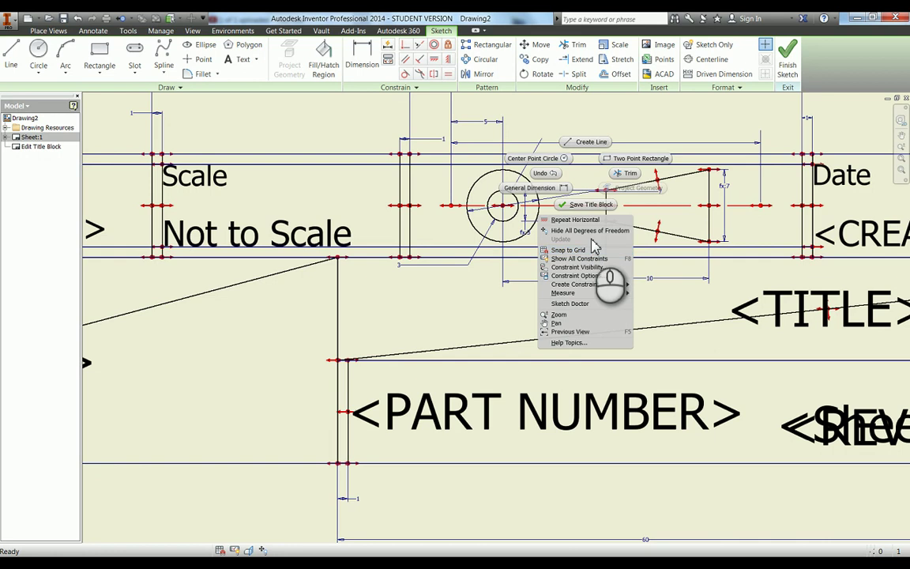
left_click(591, 232)
Delete the company field and its diagonal line from the title block's large lower-left cell
mouse_move(522, 229)
middle_mouse_down()
mouse_move(608, 140)
mouse_move(640, 138)
middle_mouse_up()
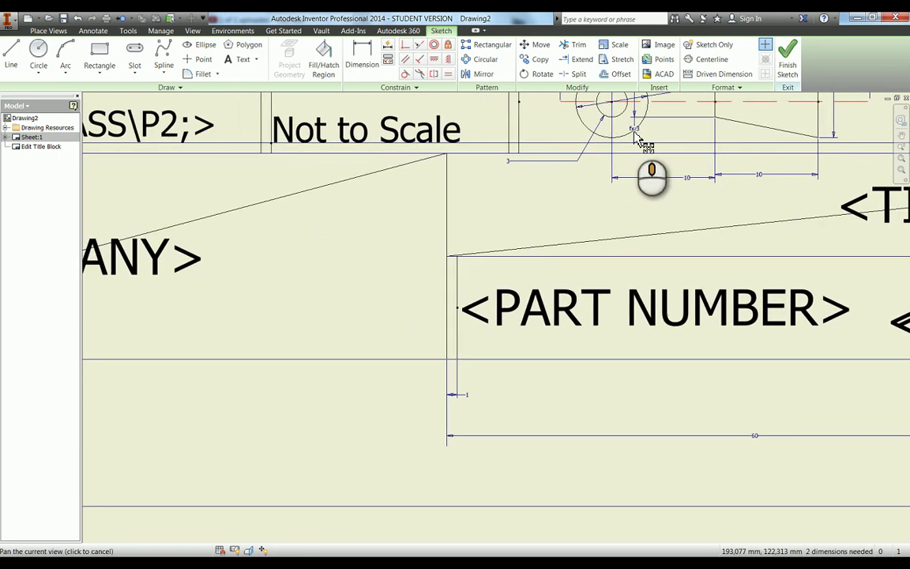
mouse_move(262, 291)
middle_mouse_down()
mouse_move(476, 233)
mouse_move(534, 274)
middle_mouse_up()
left_click_drag(532, 263, 355, 190)
key("Delete")
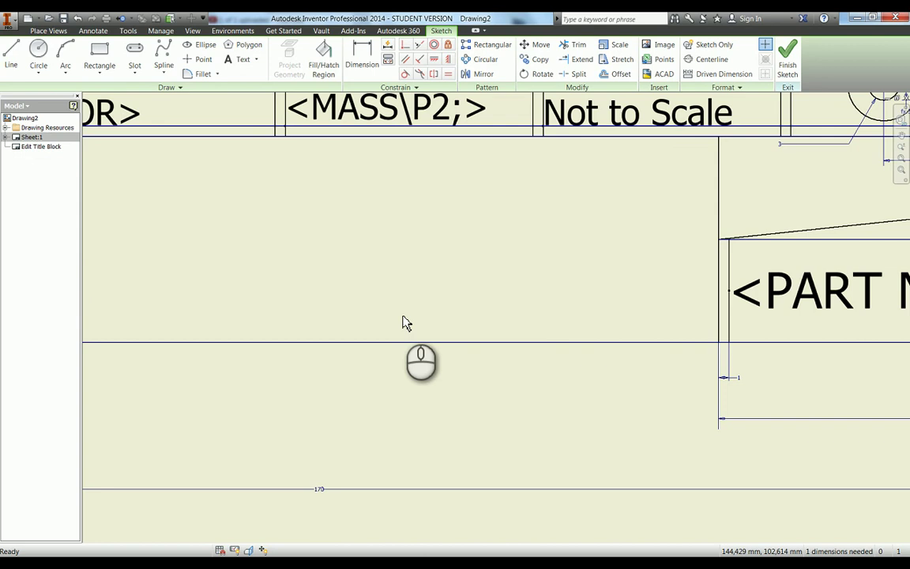
Measure the width of the emptied lower-left cell with a trial dimension
scroll(372, 320, "up", 4)
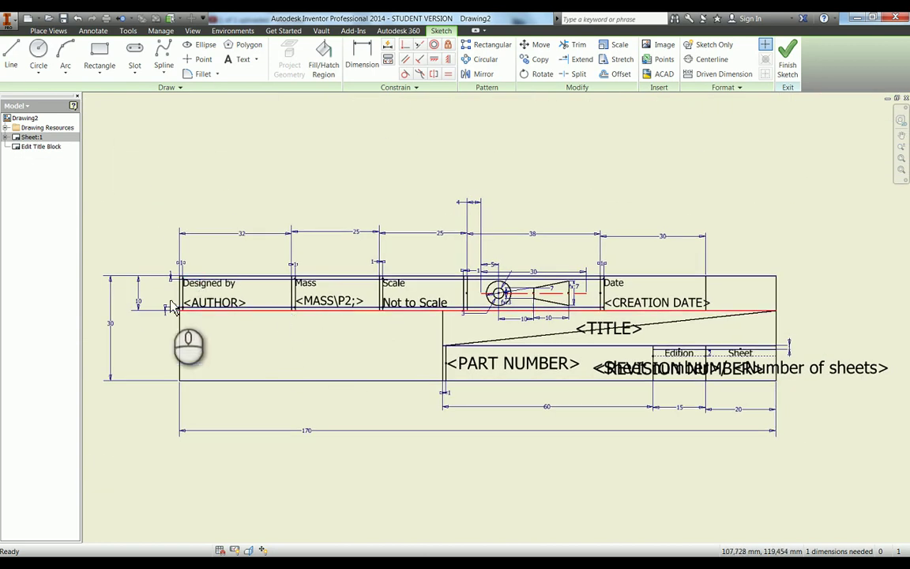
left_click(182, 340)
left_click(442, 323)
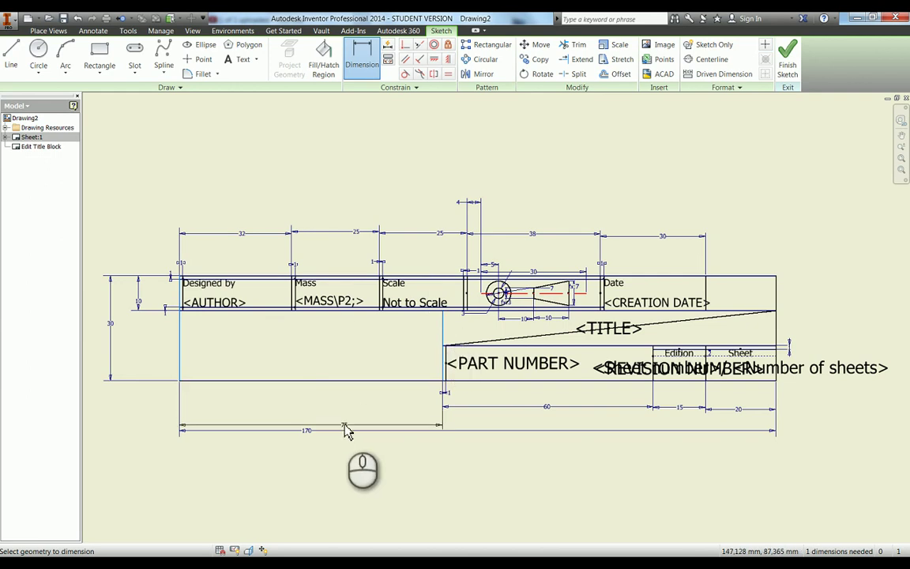
key("Escape")
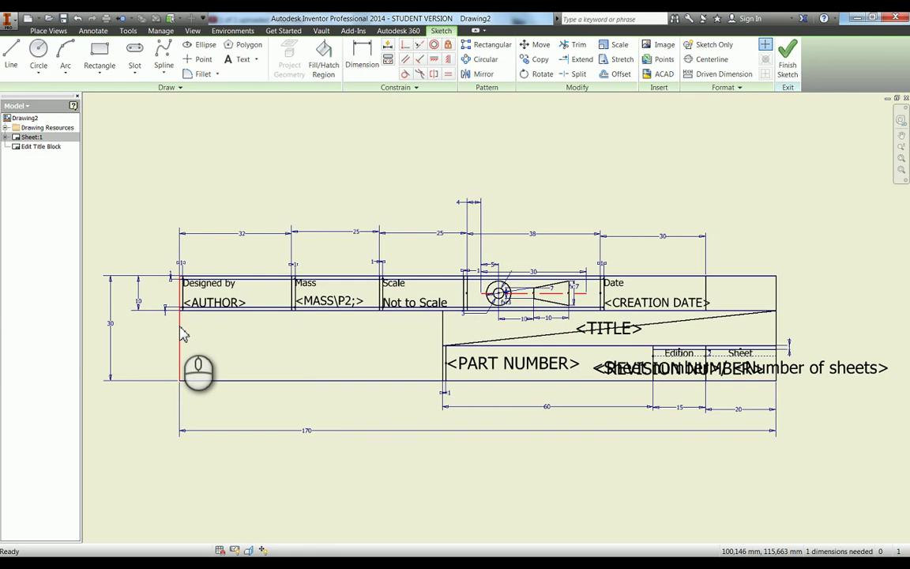
Draw lines outlining two 25 mm wide cells against the title block's left edge, the lower 20 mm high and the upper 10 mm high
key("l")
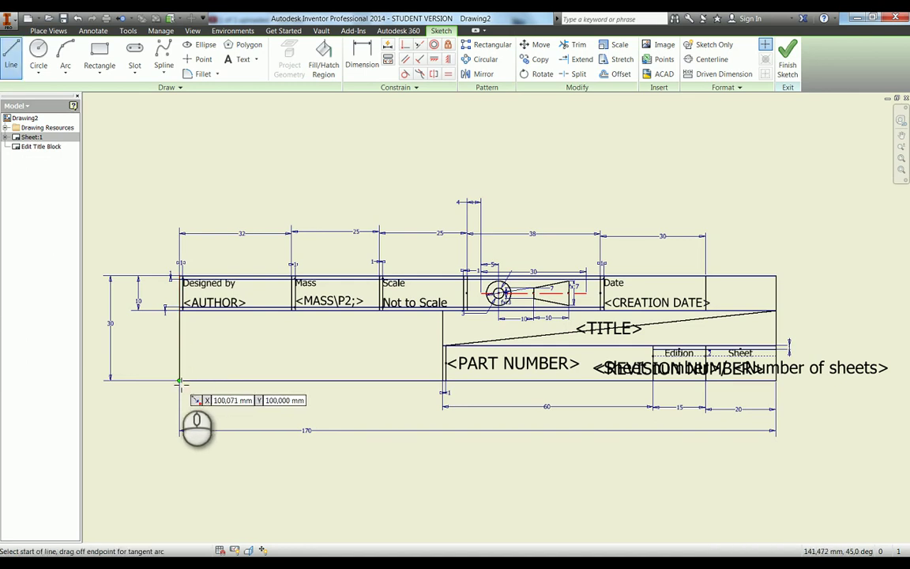
left_click(181, 383)
type("2")
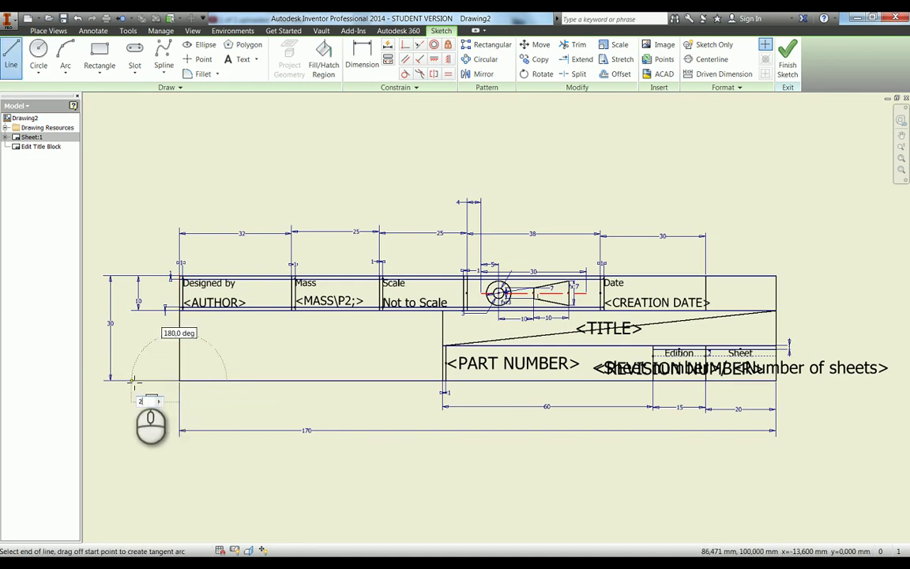
type("5")
key("Return")
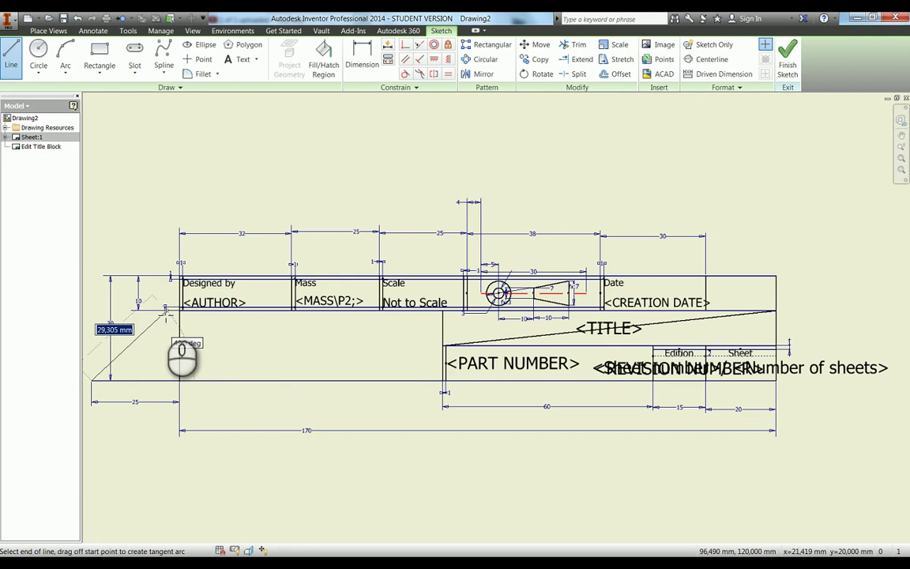
left_click(92, 311)
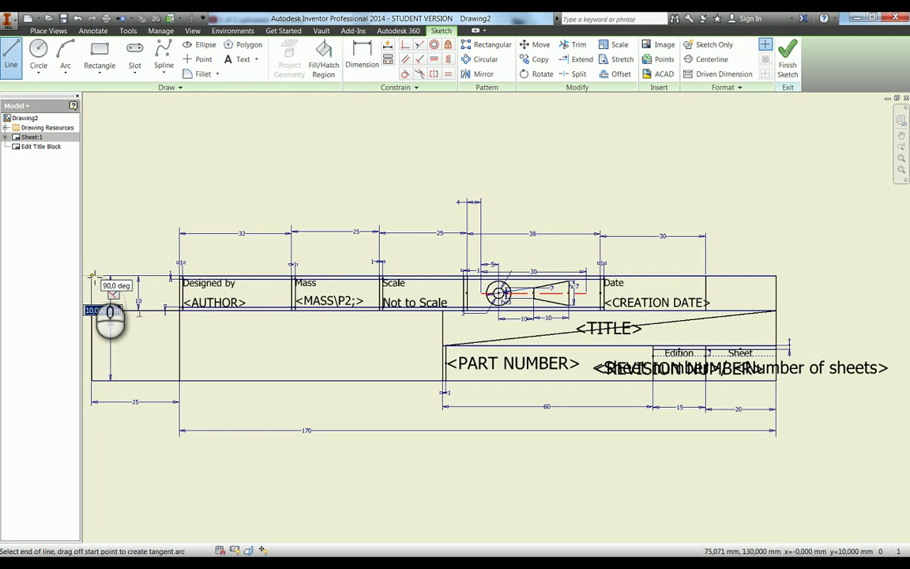
left_click(92, 277)
left_click(181, 276)
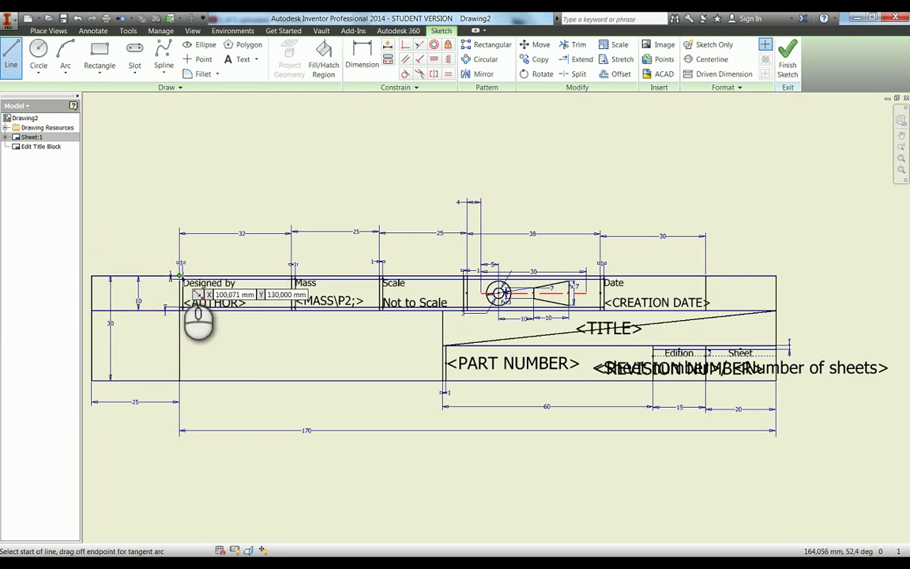
key("Escape")
Insert the Autodesk logo image across the empty lower-left cell beside the part number and centre it vertically there
left_click(661, 45)
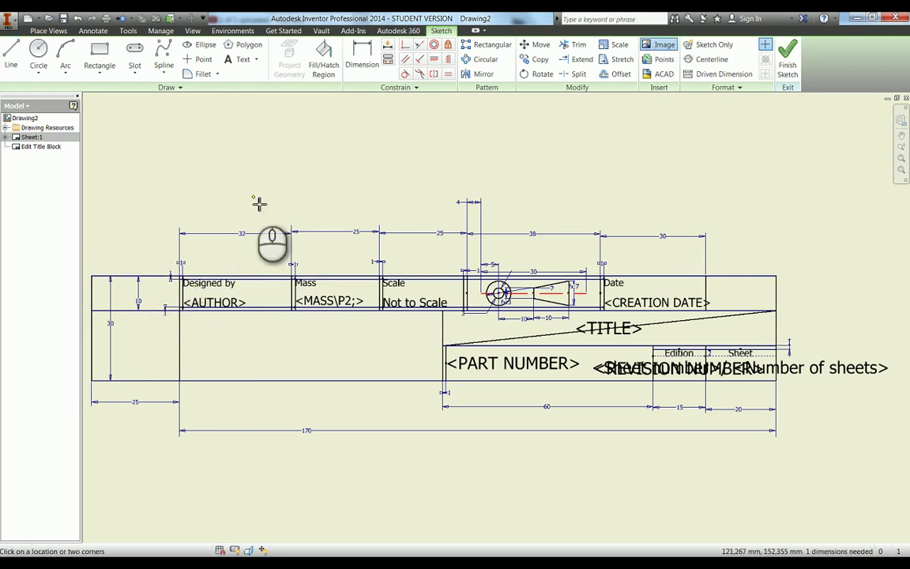
left_click(182, 313)
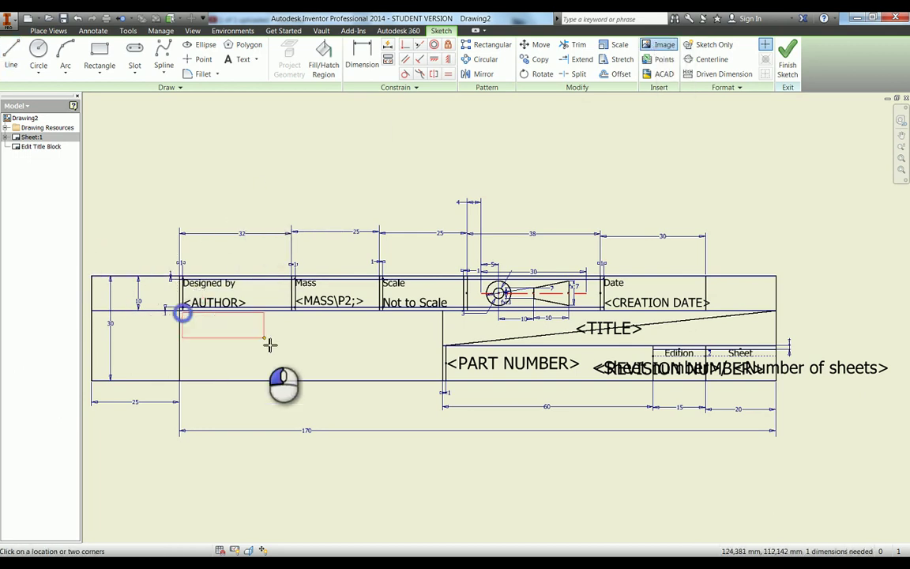
left_click(430, 373)
left_click_drag(431, 374, 443, 371)
left_click(484, 242)
double_click(483, 242)
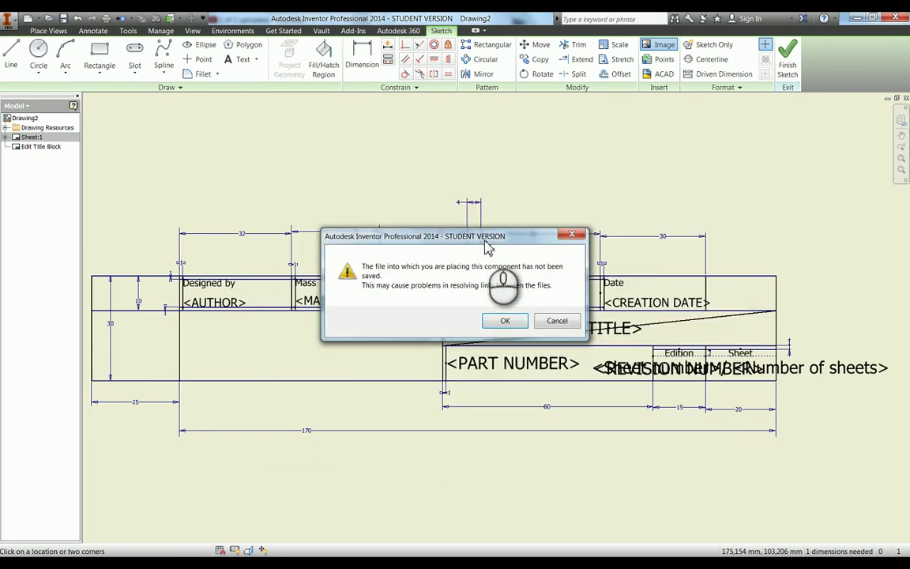
left_click(505, 320)
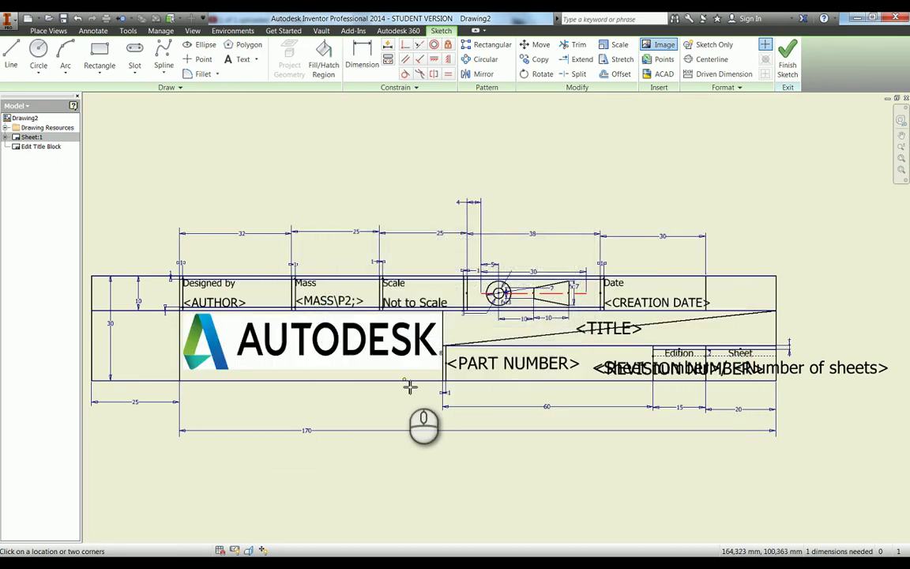
left_click(312, 351)
left_click_drag(312, 360, 311, 364)
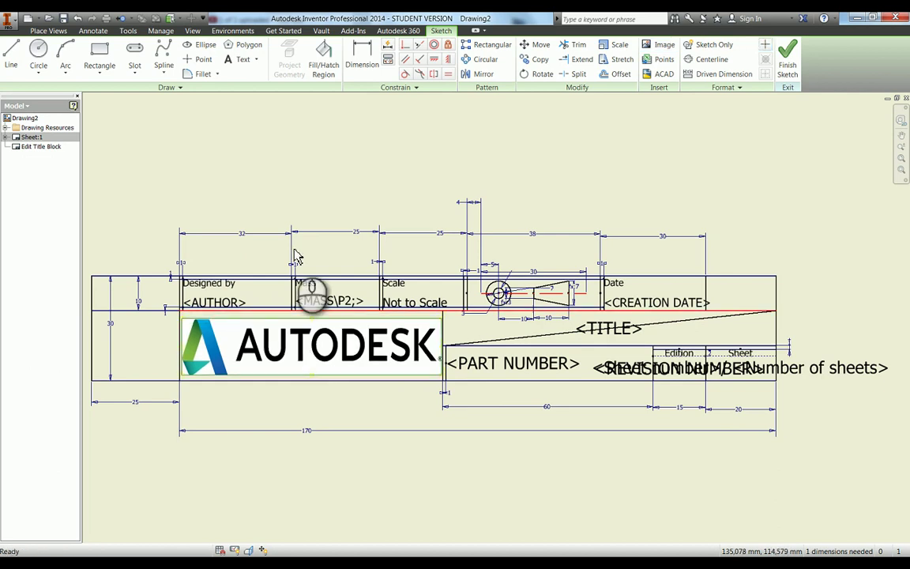
middle_click_drag(195, 370, 340, 357)
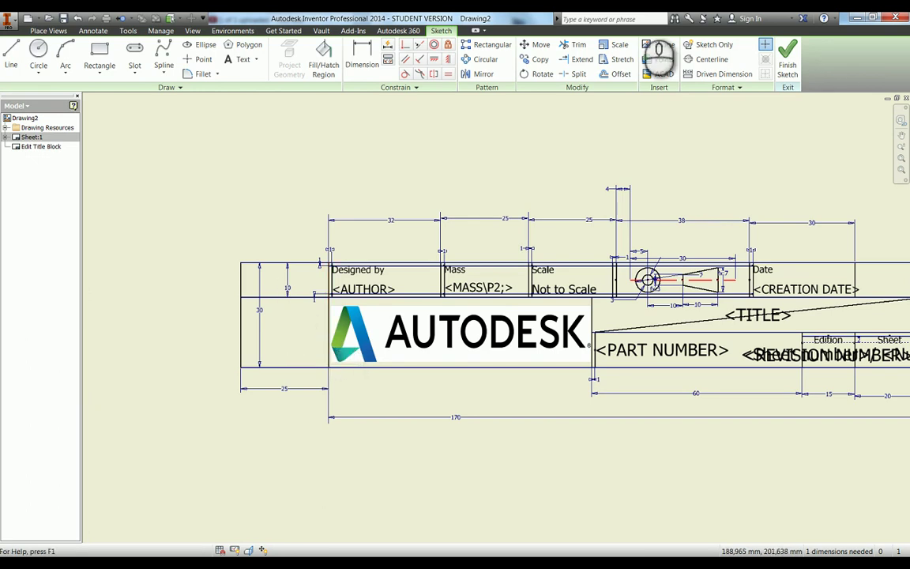
left_click(661, 44)
key("Escape")
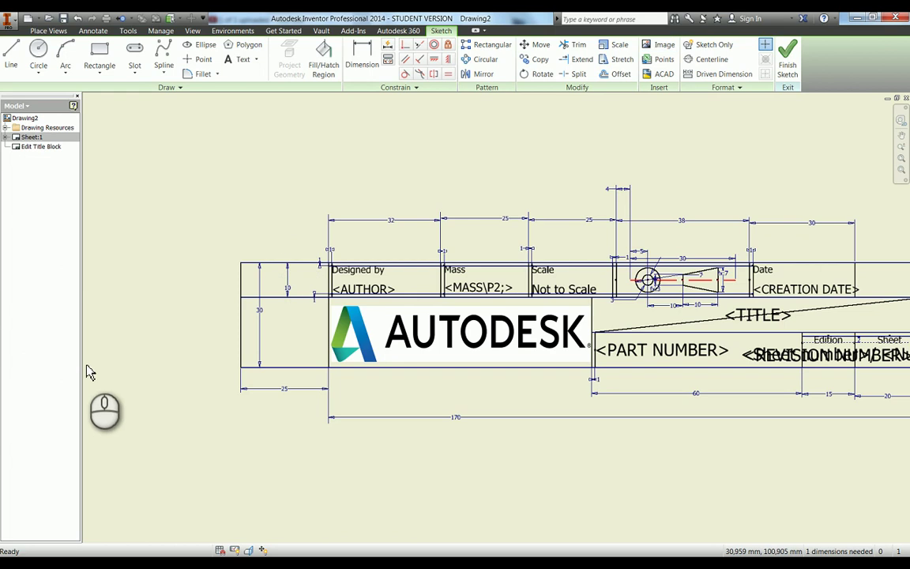
Trim the line dividing the two added 25 mm wide cells and insert the linked Worldskills image across that area
key("x")
left_click(275, 297)
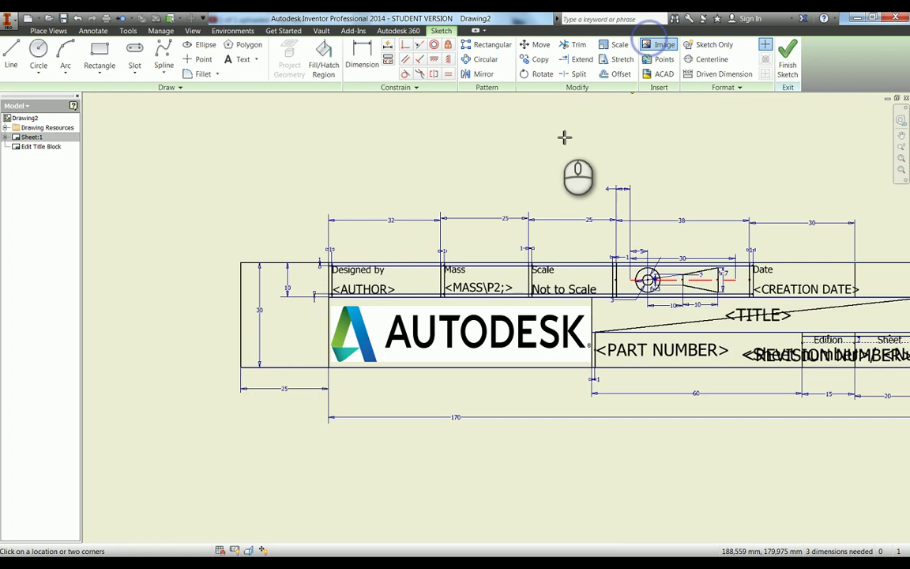
left_click(662, 45)
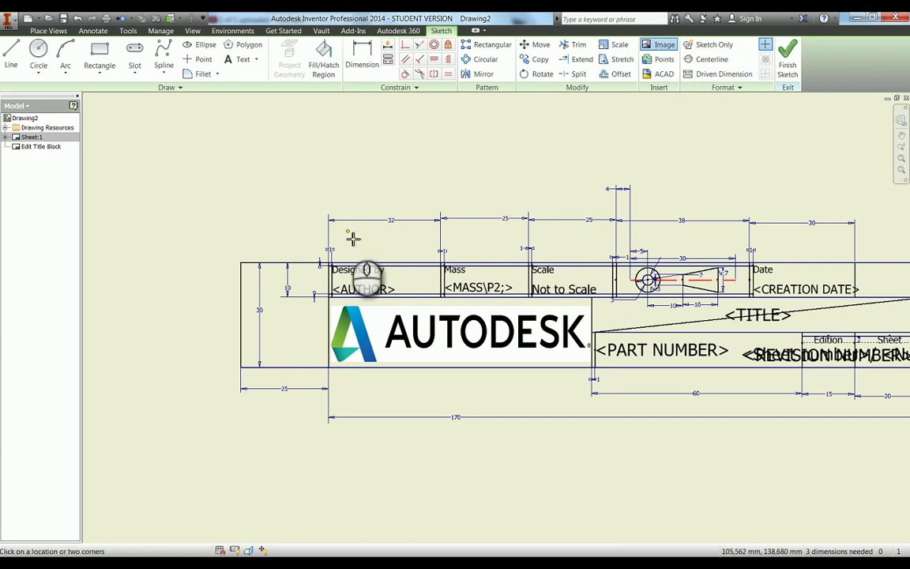
left_click_drag(244, 287, 330, 353)
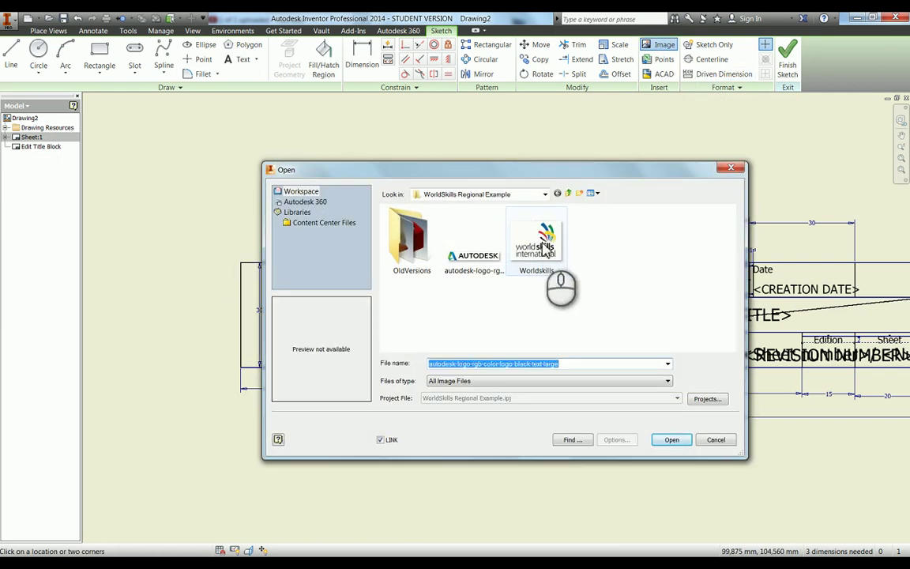
double_click(541, 247)
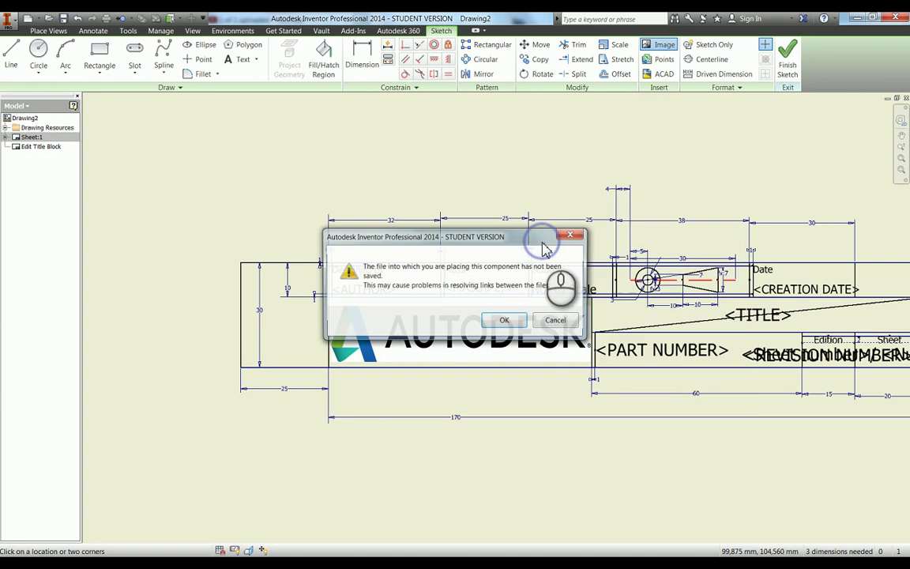
left_click(506, 321)
left_click(353, 120)
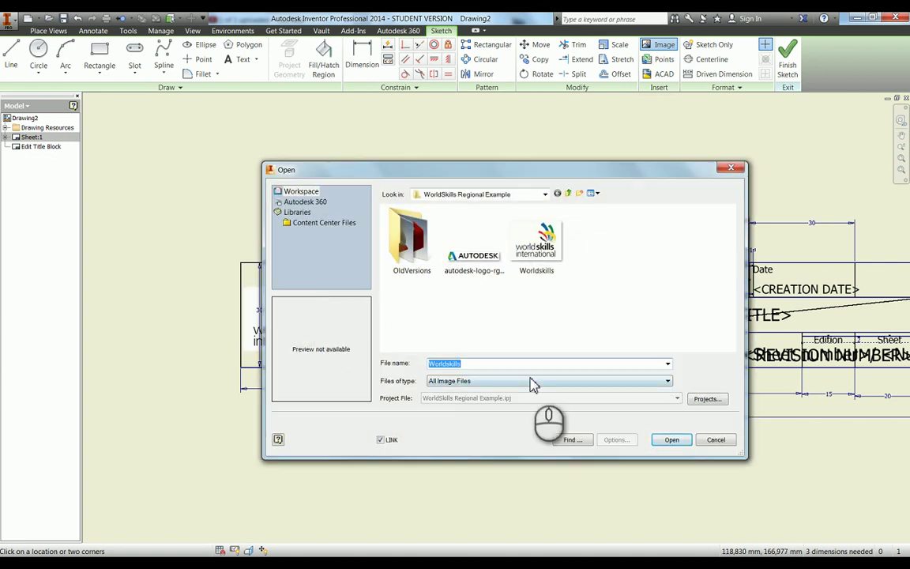
key("Escape")
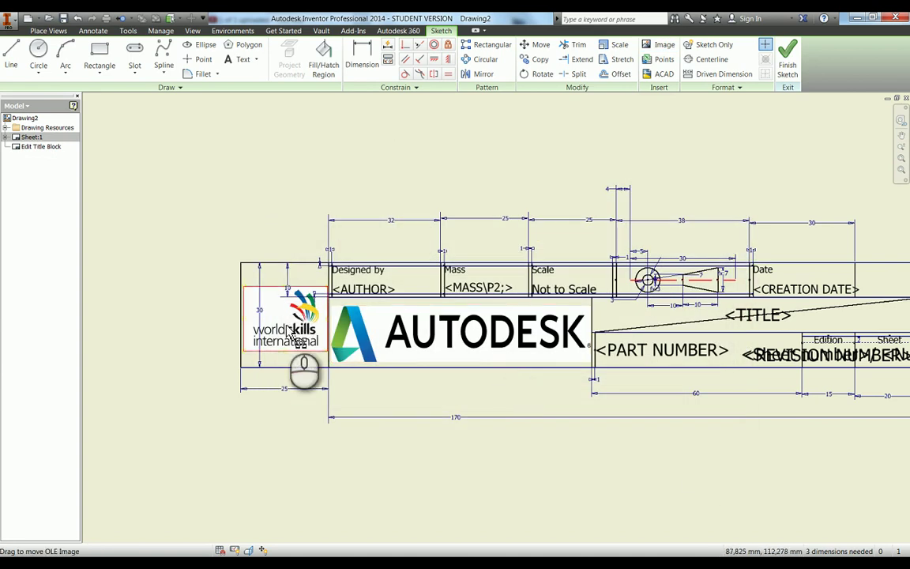
Move the Worldskills logo down into the lower added cell and redraw the horizontal dividing line above it
left_click_drag(285, 327, 286, 347)
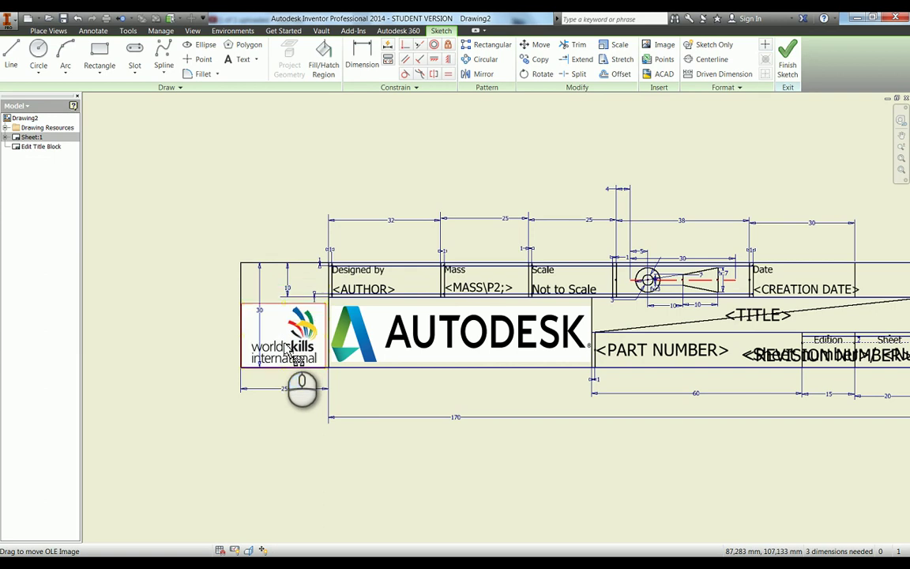
left_click(182, 275)
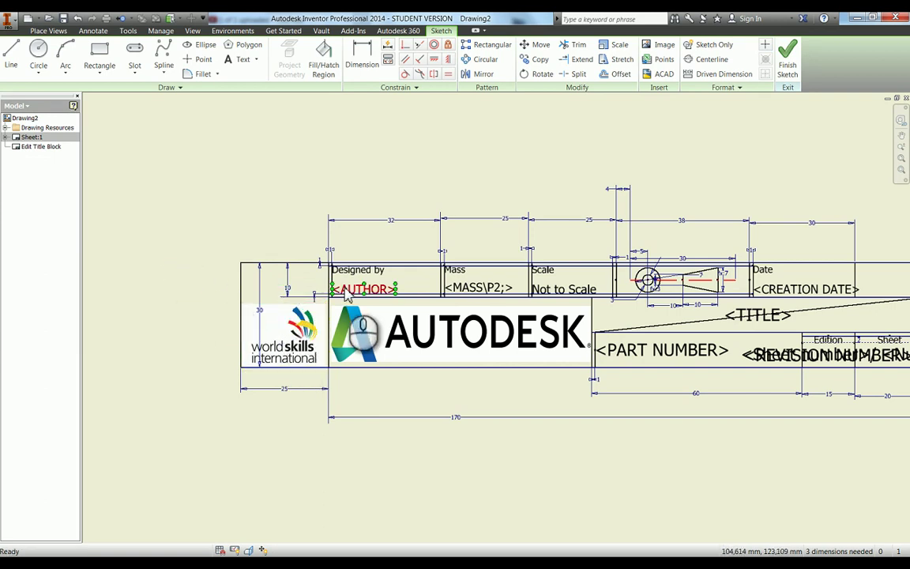
left_click(302, 326)
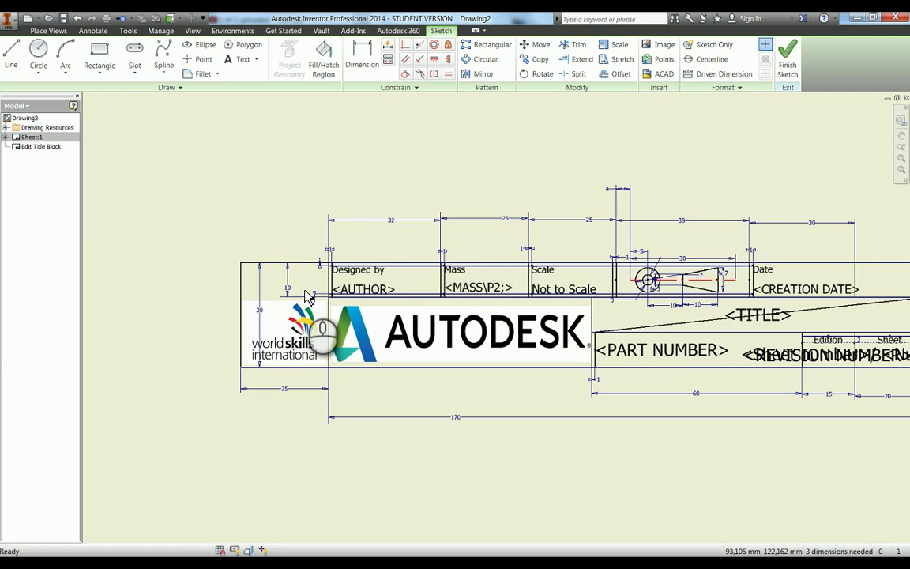
key("l")
left_click(328, 298)
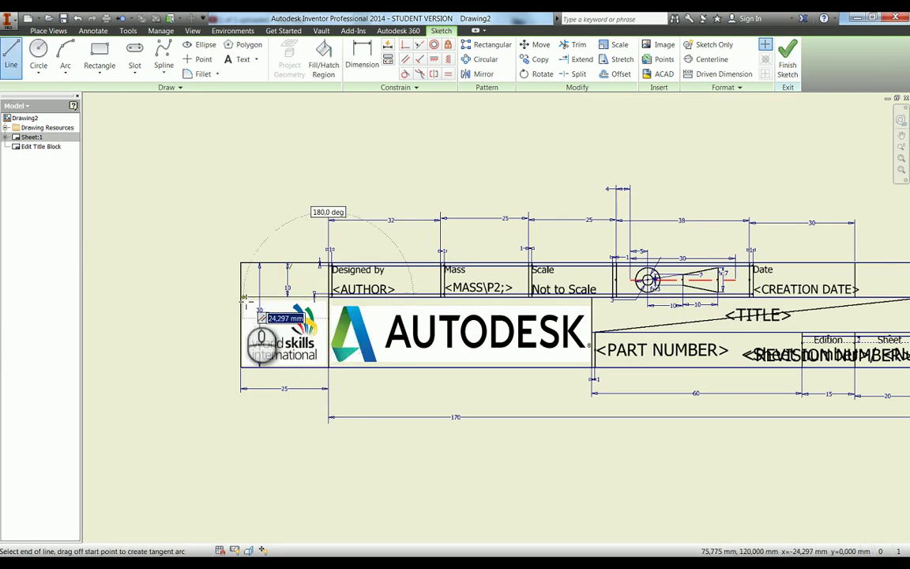
left_click(241, 297)
Trim away the outer edges of the empty cell above the Worldskills logo
key("x")
left_click(240, 284)
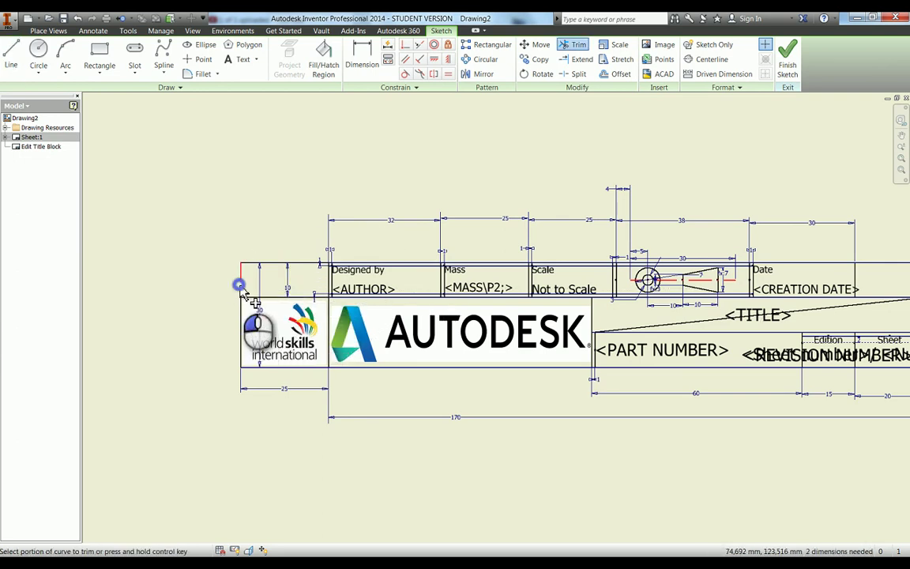
left_click(242, 287)
left_click(246, 269)
key("Escape")
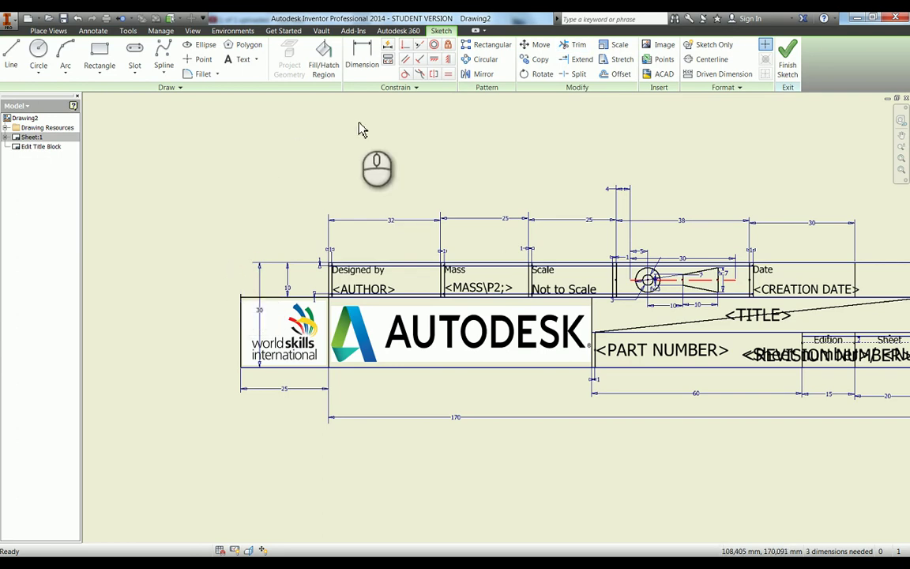
Draw an 8 mm vertical line across the scale cell beside the projection symbol
middle_click_drag(680, 277, 569, 252)
scroll(544, 268, "up", 5)
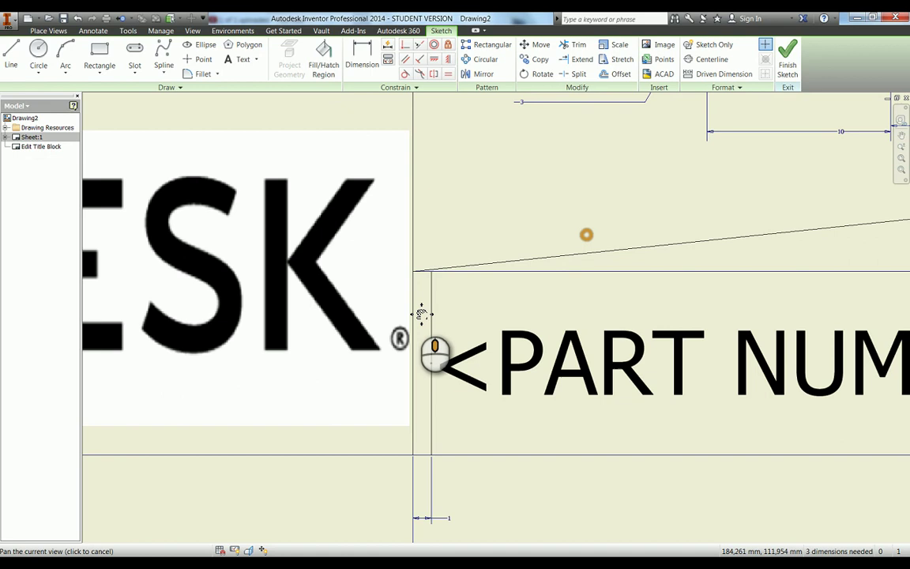
middle_click_drag(420, 316, 327, 442)
scroll(327, 442, "down", 3)
key("l")
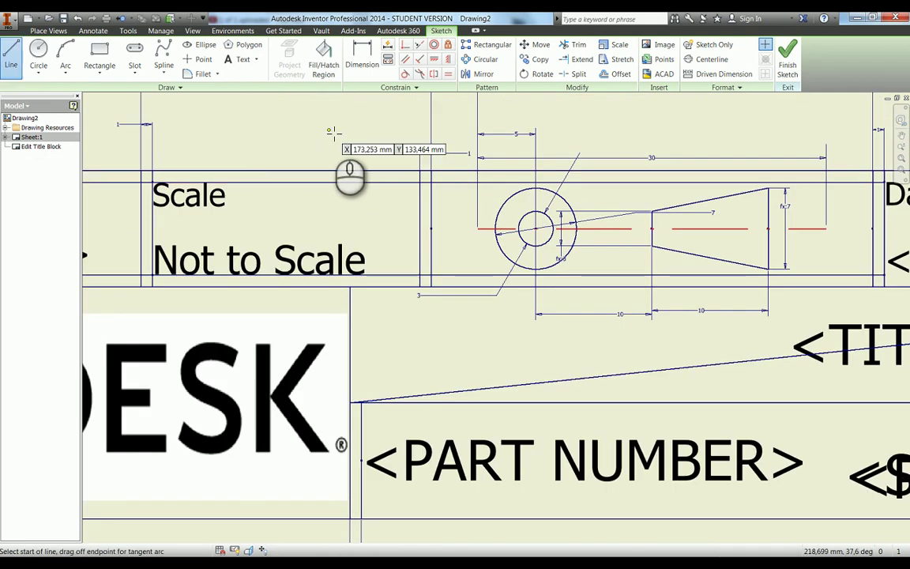
left_click(334, 130)
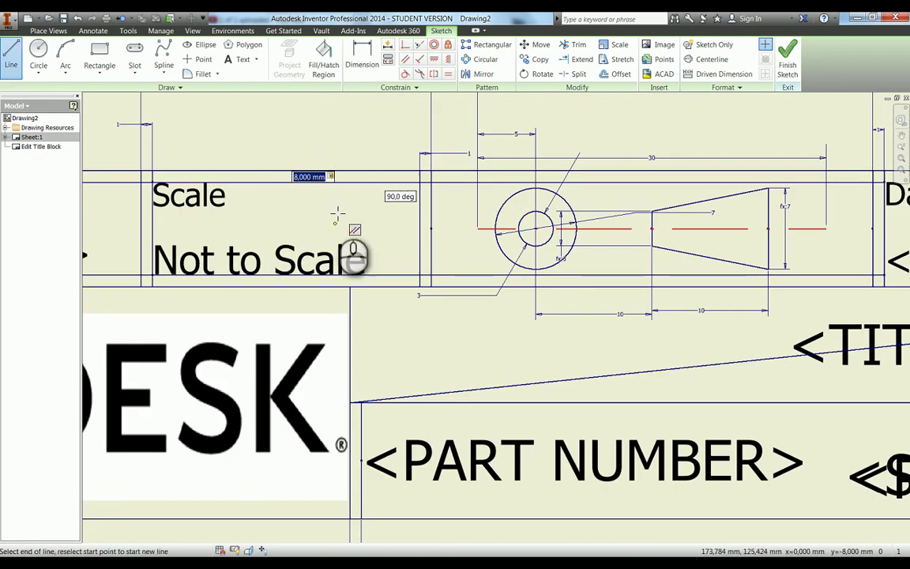
left_click(336, 211)
key("Escape")
Set the new vertical line's colour to red and its line type to Dash Dot
right_click(337, 212)
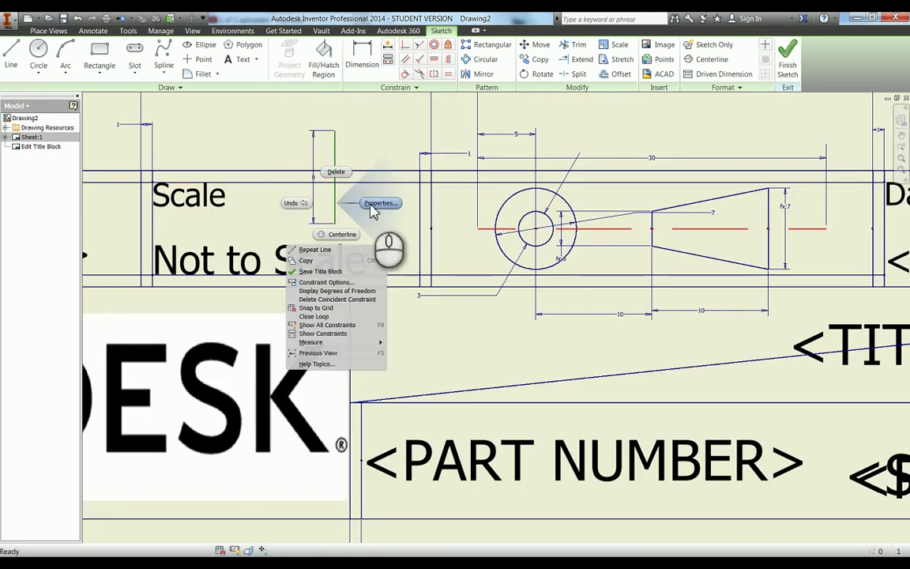
left_click(371, 203)
left_click(275, 150)
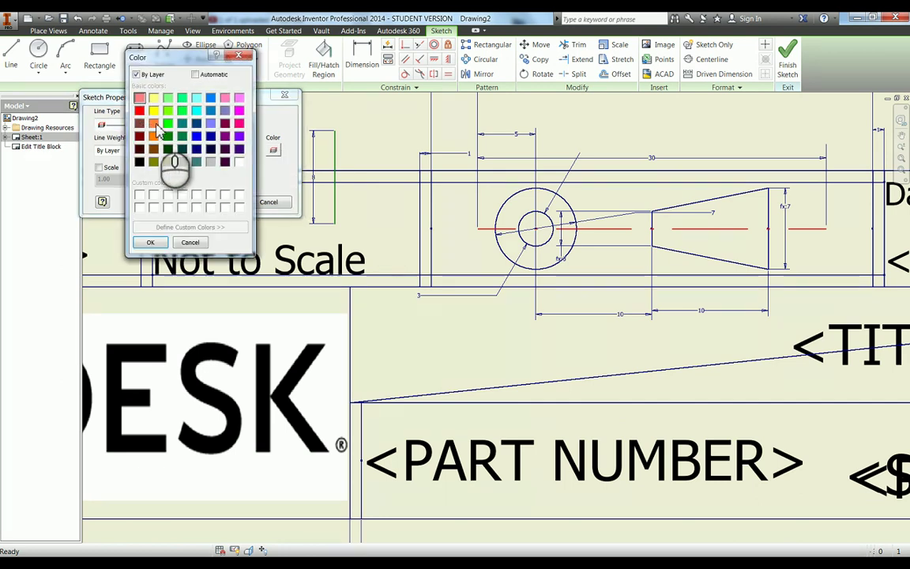
left_click(140, 112)
left_click(152, 241)
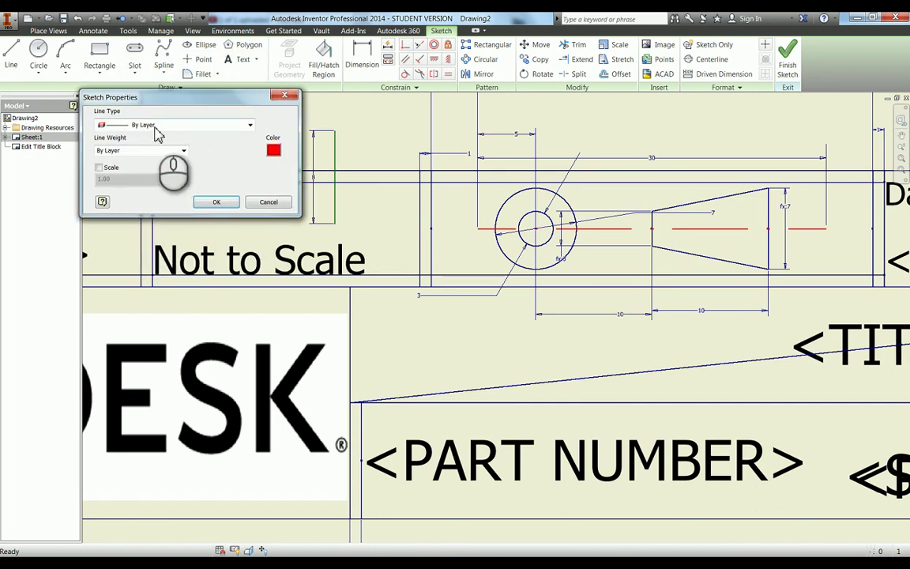
left_click(158, 127)
left_click(146, 242)
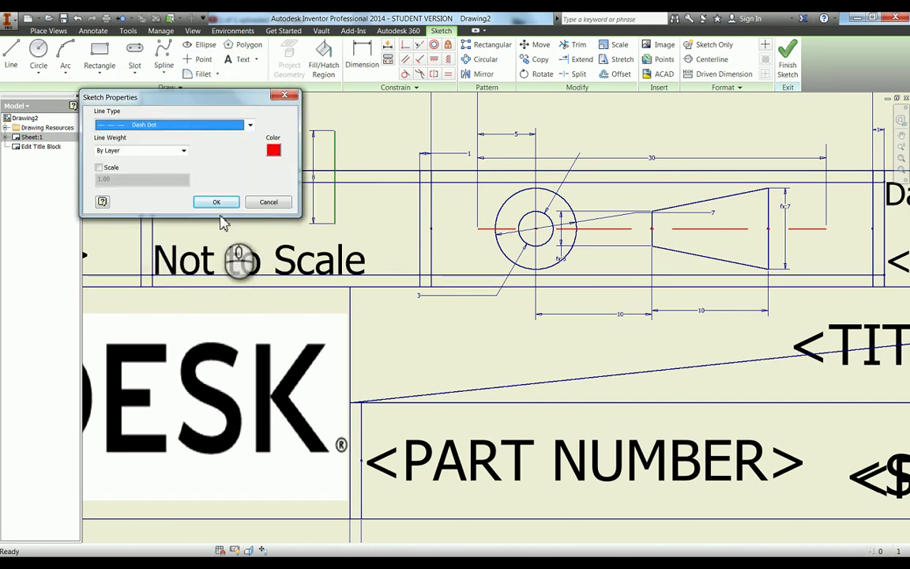
left_click(218, 202)
Constrain the red line's midpoint horizontally and vertically to the centre of the projection symbol's circles
left_click(335, 199)
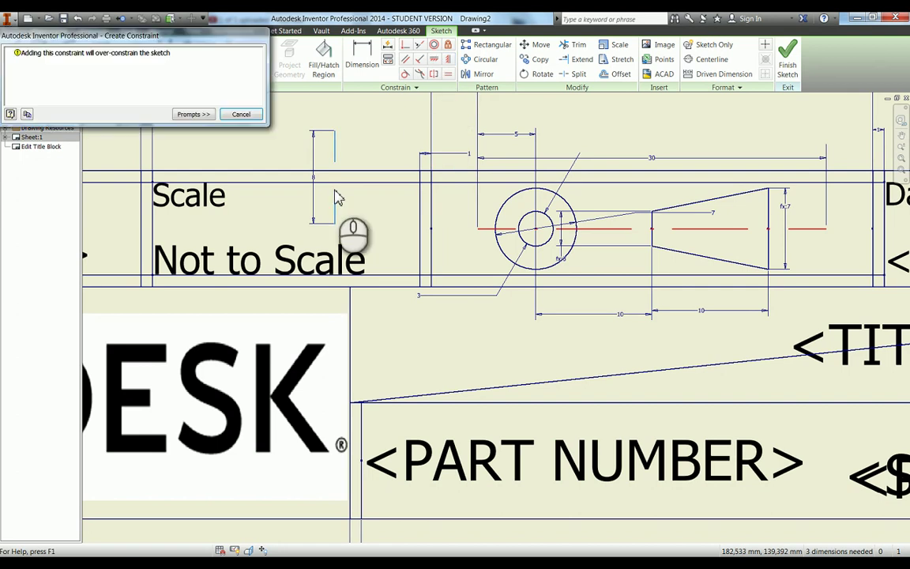
key("Escape")
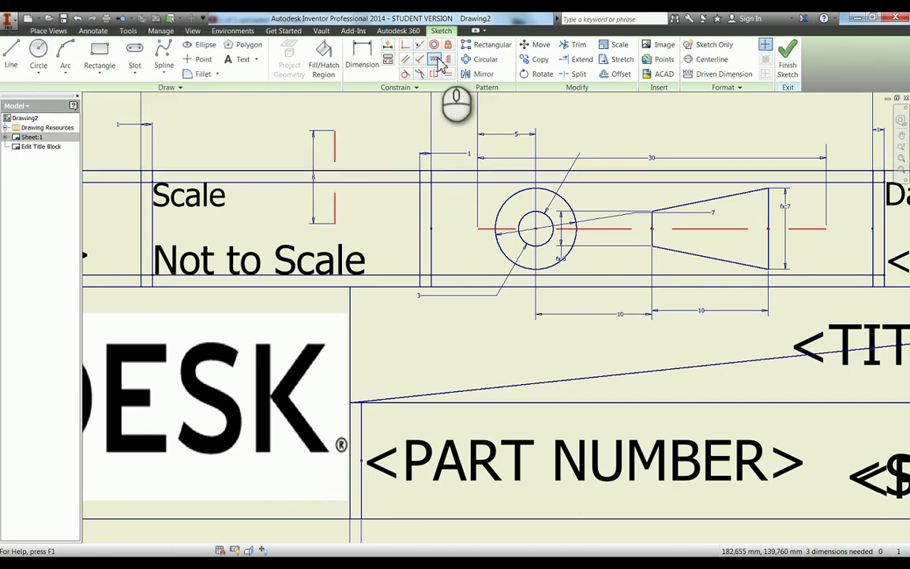
left_click(437, 62)
left_click(336, 181)
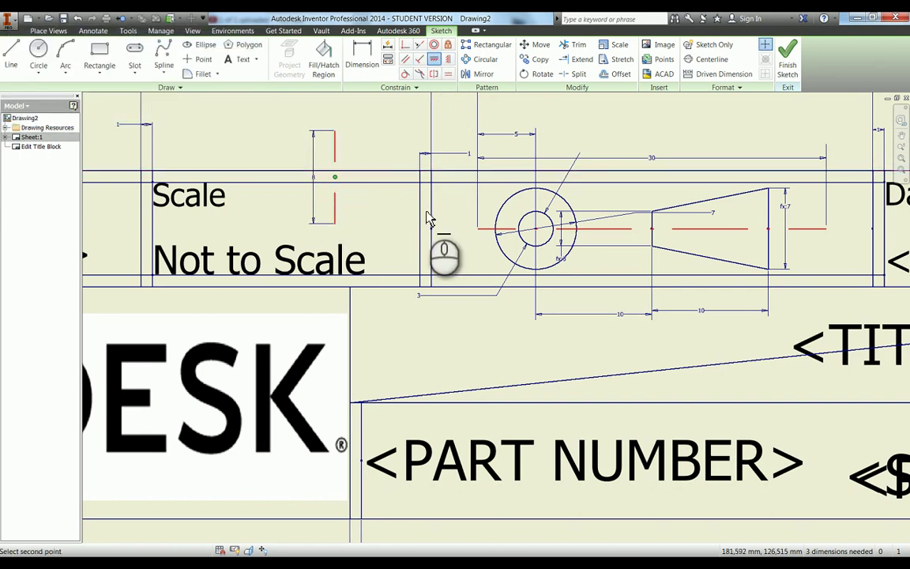
left_click(534, 229)
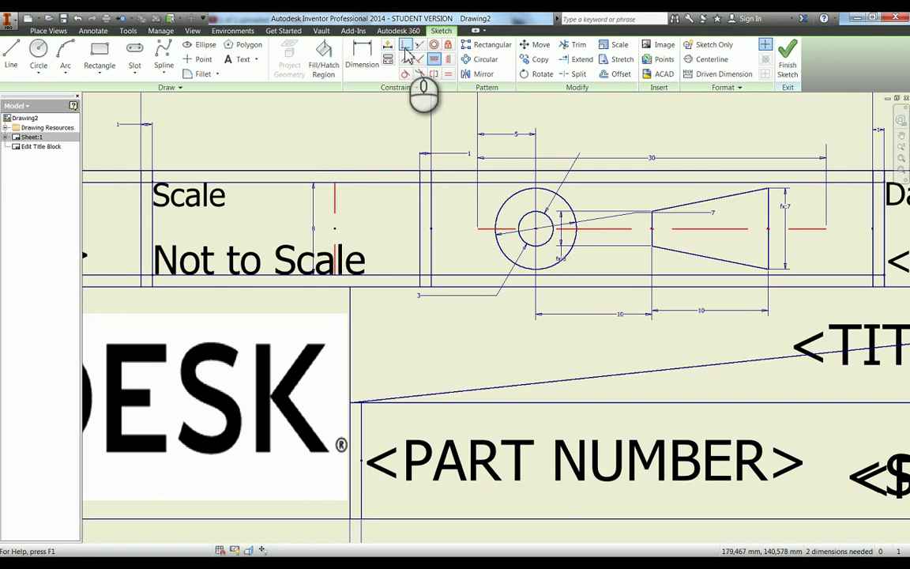
left_click(448, 60)
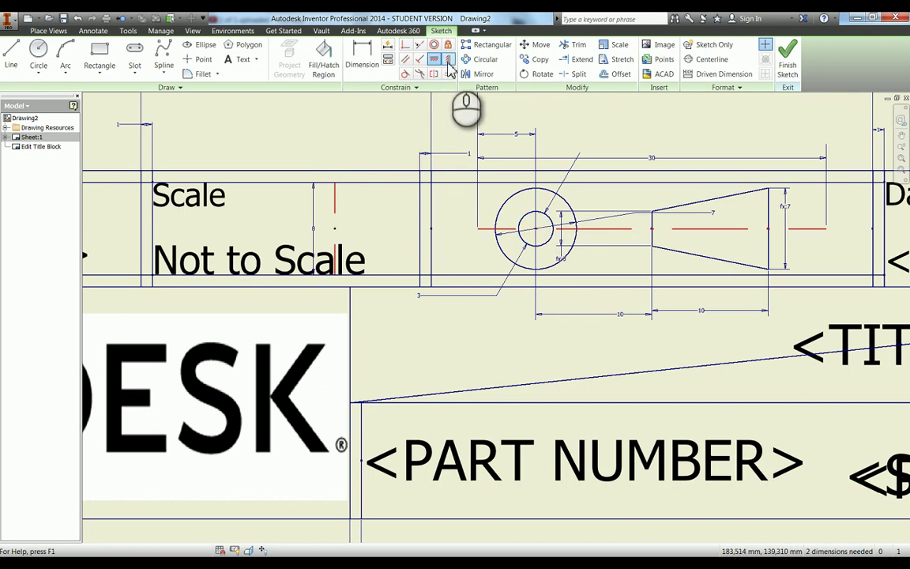
left_click(335, 229)
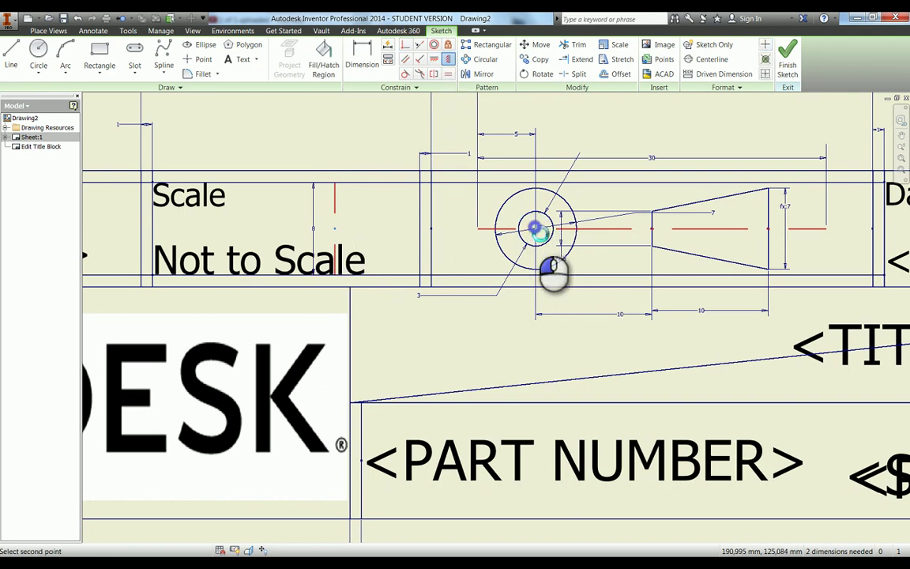
left_click(535, 229)
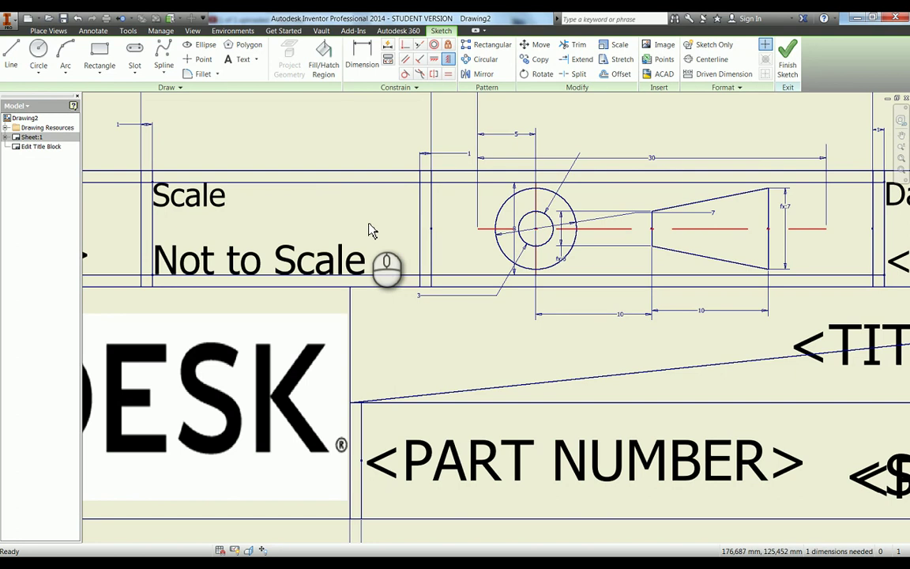
Add the text "All dimensions in mm" to the empty cell above the Worldskills logo
middle_click_drag(371, 229, 747, 197)
mouse_move(297, 207)
middle_mouse_down()
mouse_move(464, 269)
mouse_move(801, 239)
middle_mouse_up()
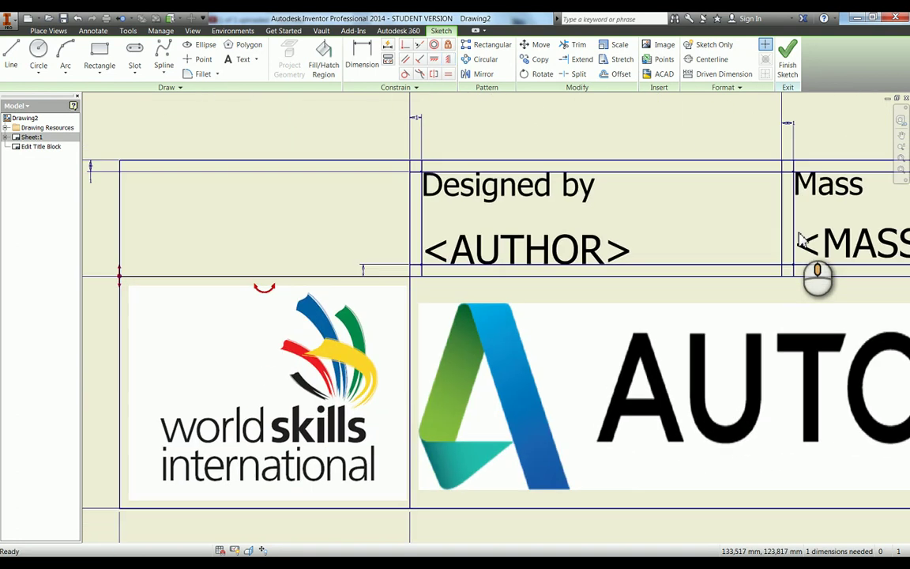
left_click(489, 203)
left_click(264, 203)
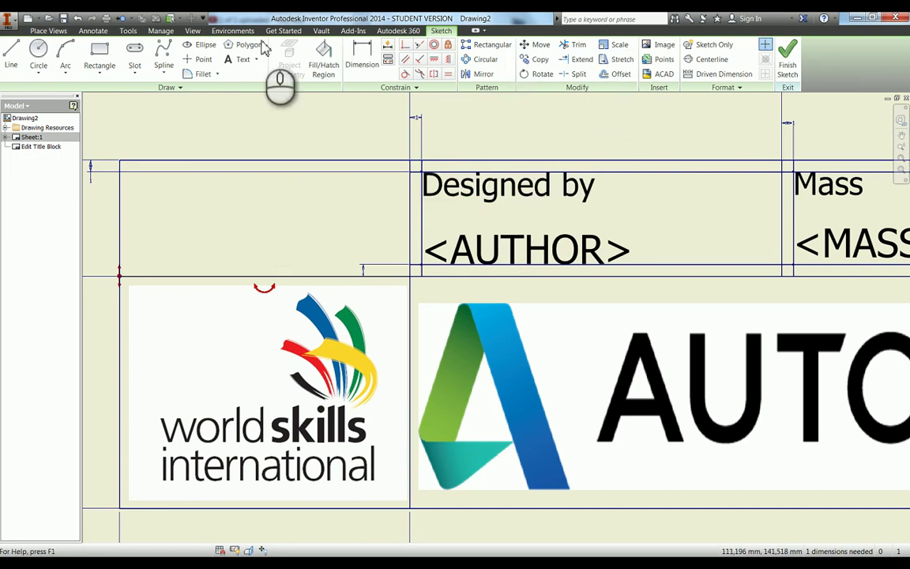
left_click(242, 60)
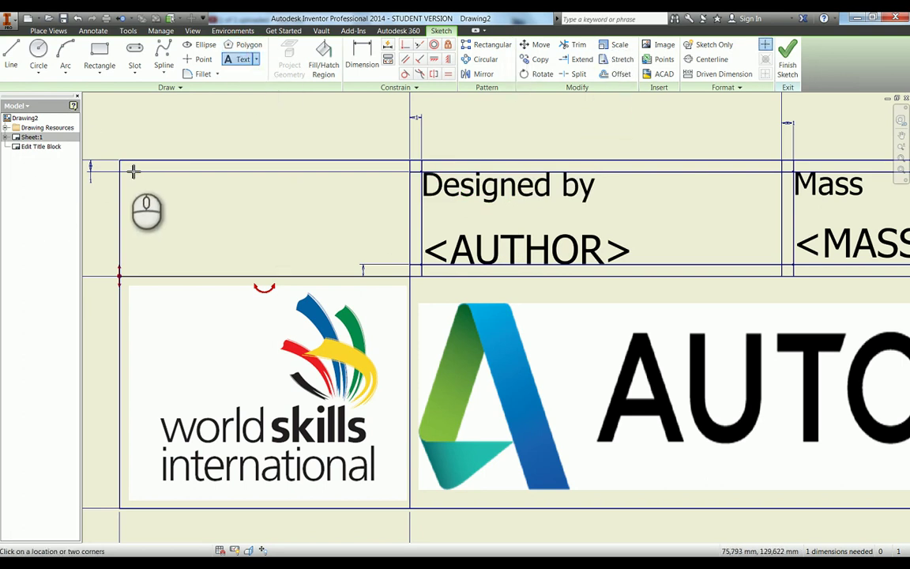
left_click_drag(122, 163, 359, 245)
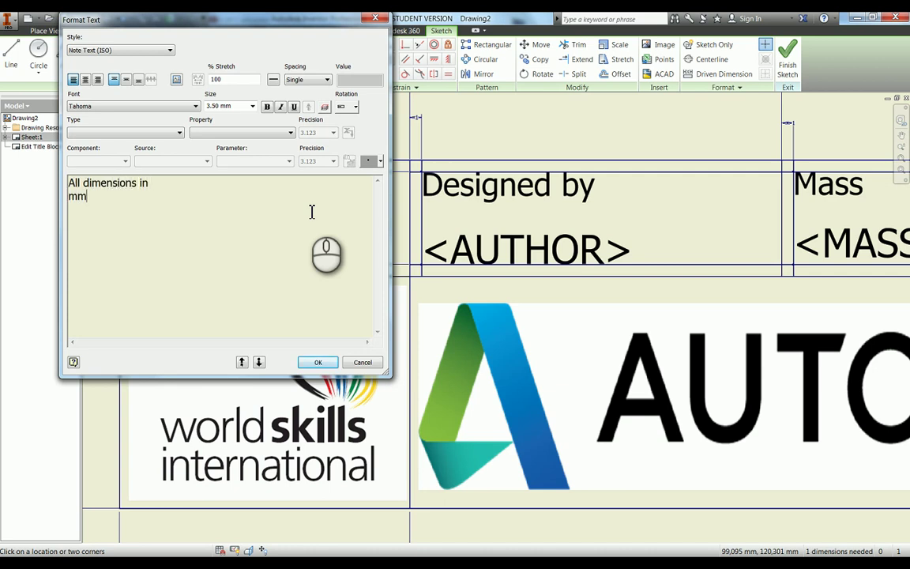
left_click(318, 363)
Reduce the text size of the "All dimensions in mm" note
double_click(182, 201)
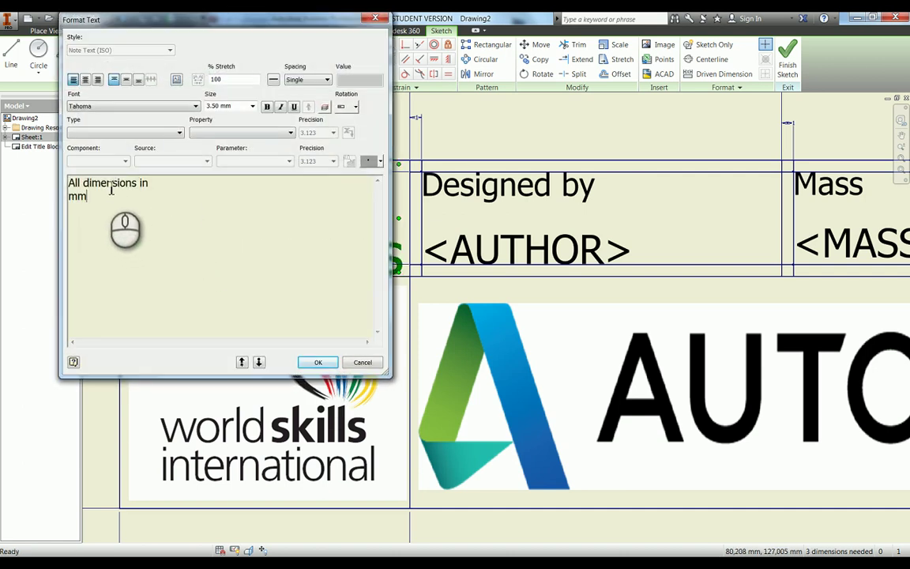
key("ctrl+a")
type("2")
key("Return")
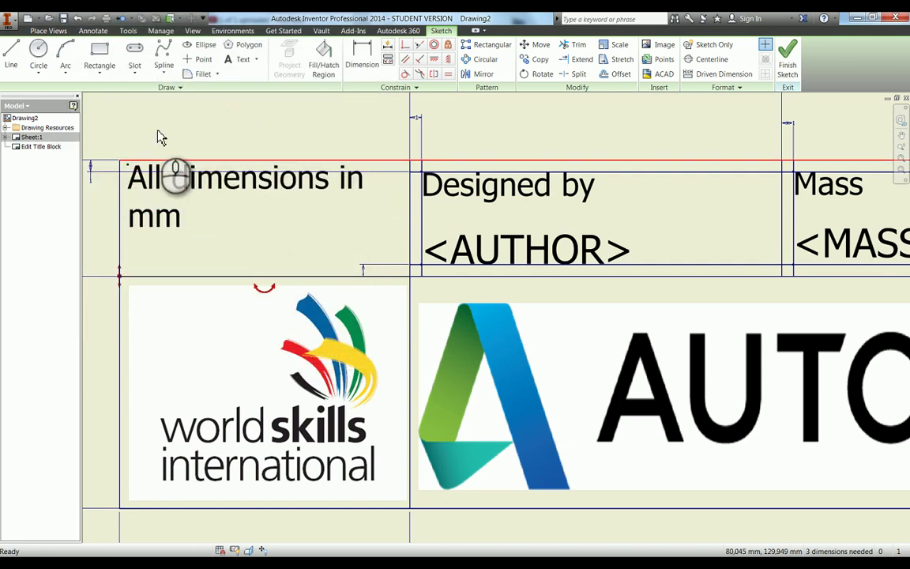
Align the "All dimensions in mm" note horizontally with the insertion point of the "Designed by" label
left_click(439, 65)
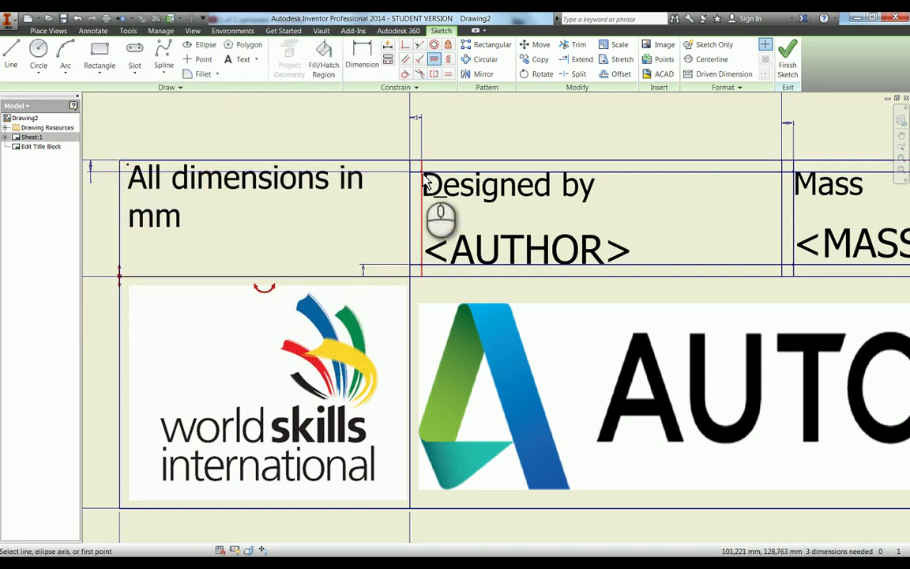
left_click(424, 180)
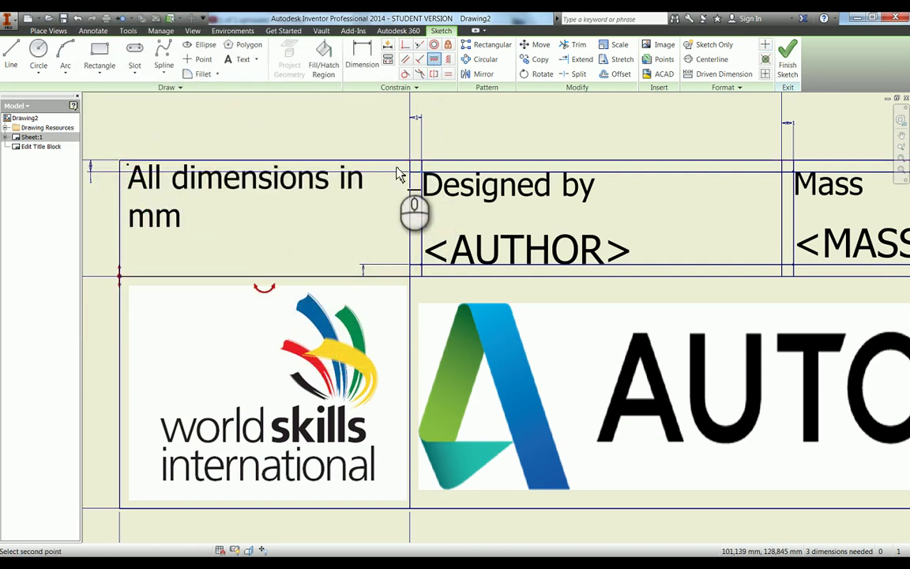
left_click(128, 167)
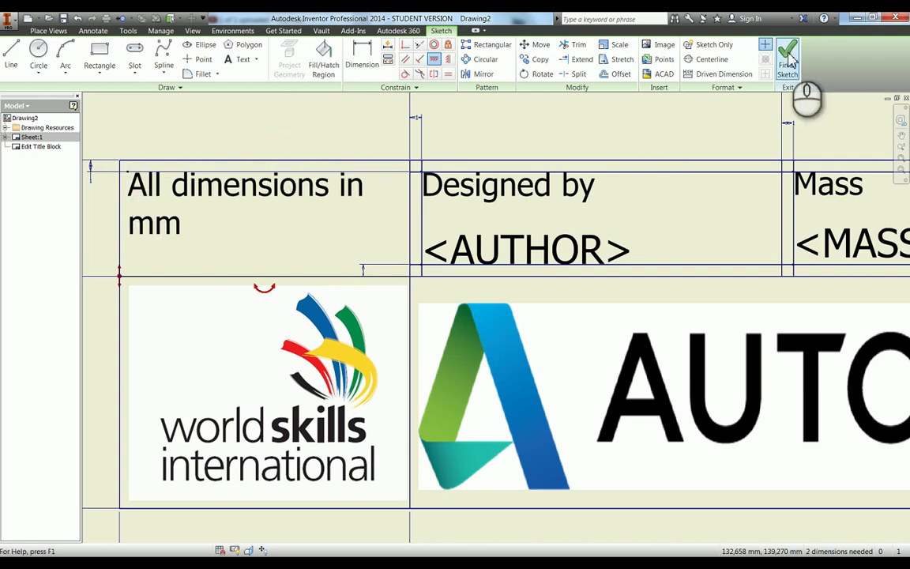
Dimension the "All dimensions in mm" note's insertion point from its cell's left edge, referencing the 1 mm offset dimension of the "Designed by" label
key("d")
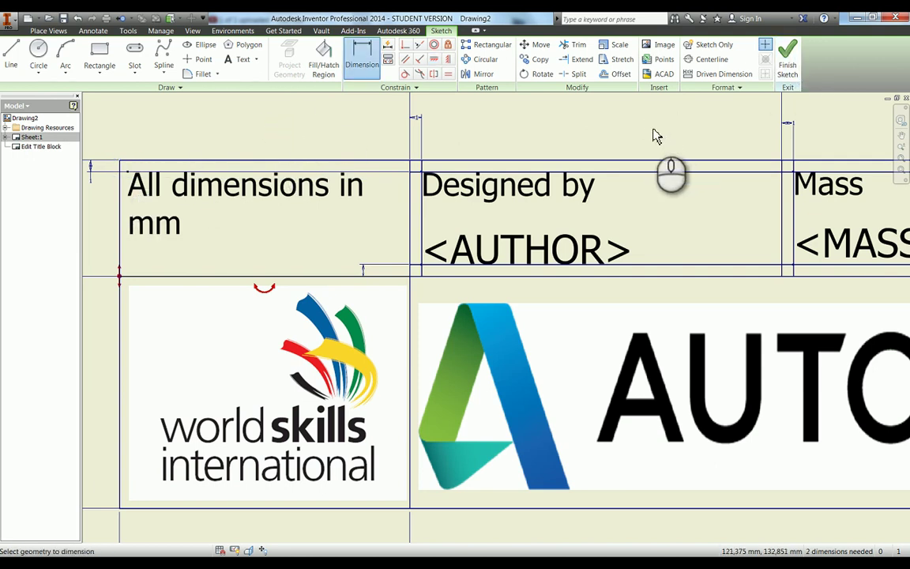
left_click(129, 172)
left_click(120, 167)
left_click(142, 138)
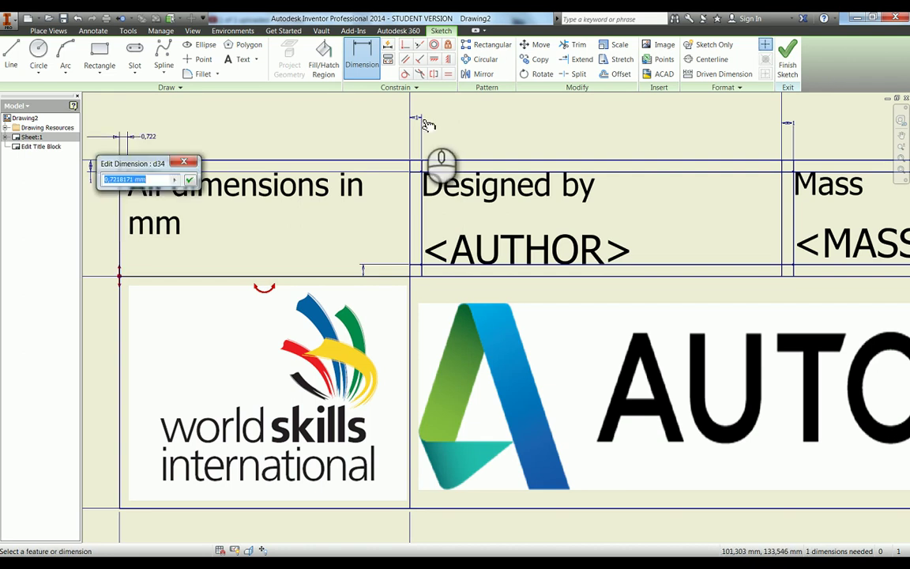
key("Return")
Finish the title block sketch and save the edits to the title block
left_click(788, 60)
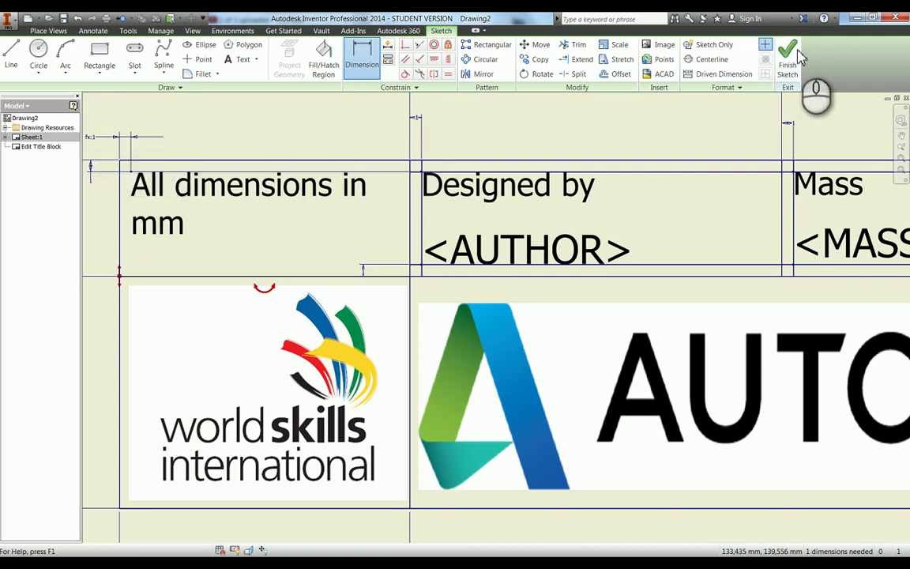
left_click(387, 303)
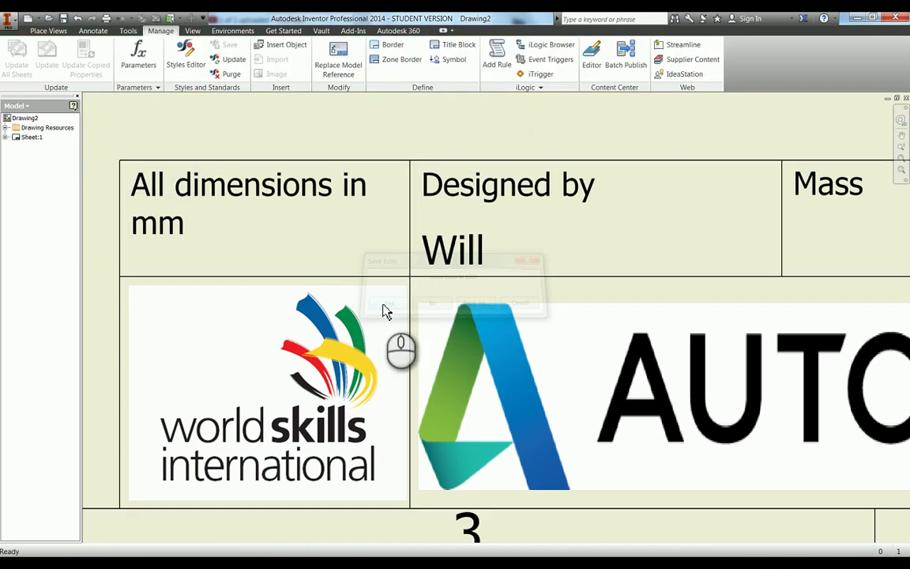
middle_click(345, 222)
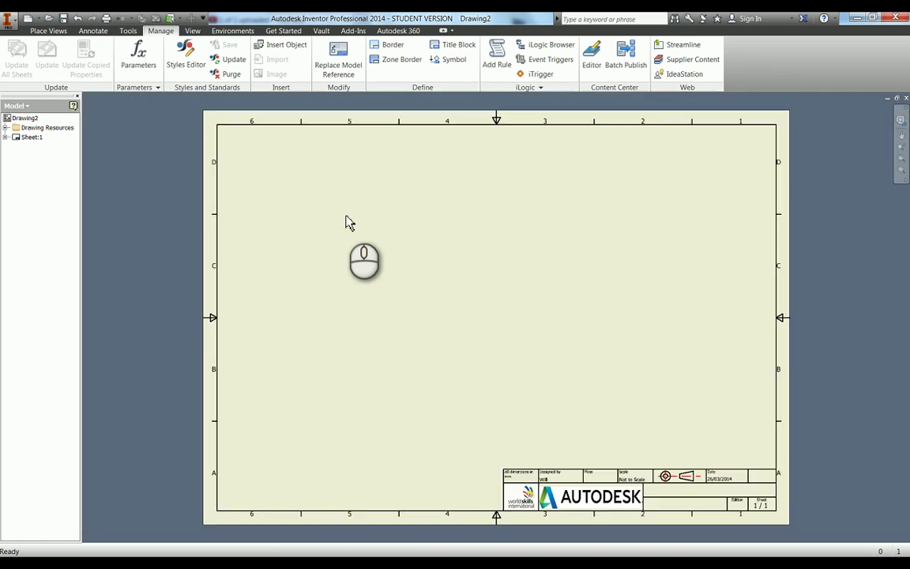
In the style editor's layer styles, set the colour of the Center Mark (ISO) and Centerline (ISO) layers to red
left_click(181, 68)
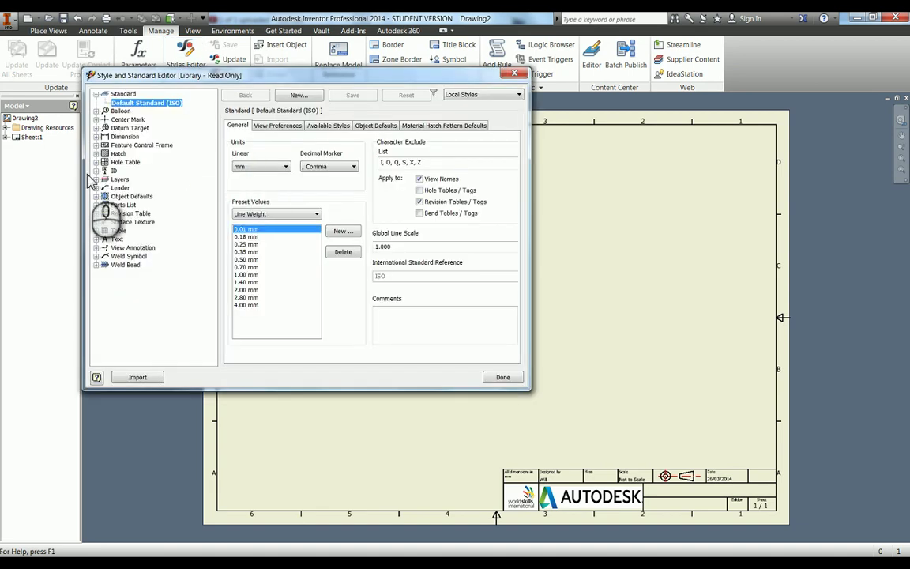
left_click(95, 180)
left_click(132, 190)
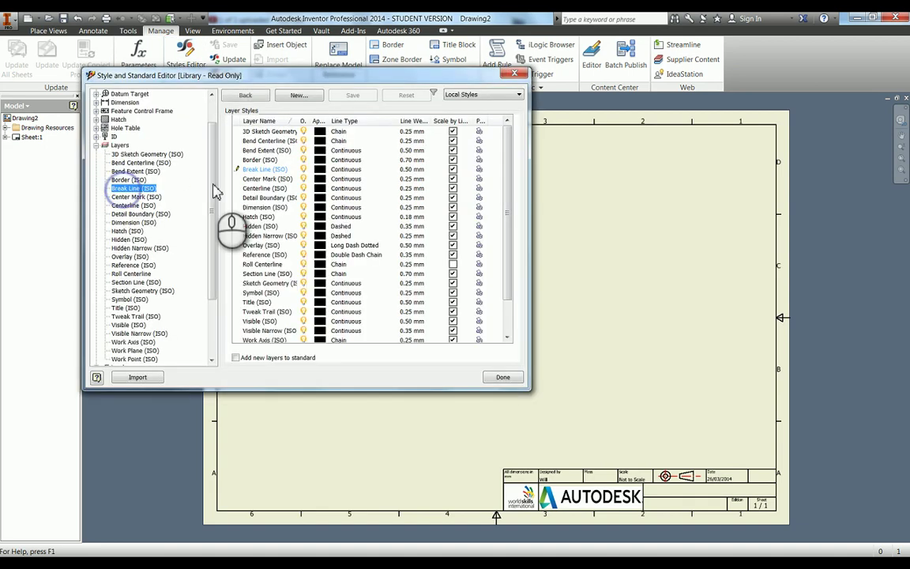
left_click(326, 180)
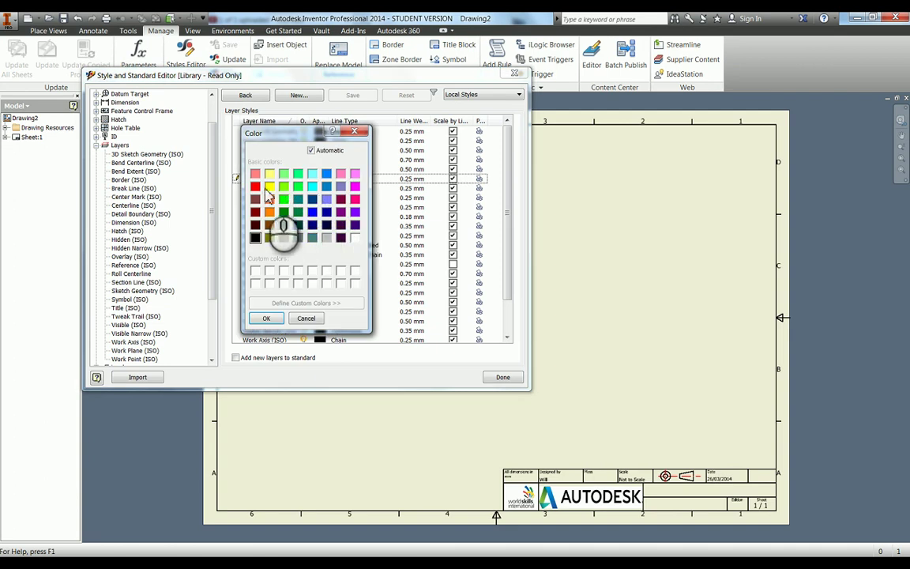
left_click(265, 317)
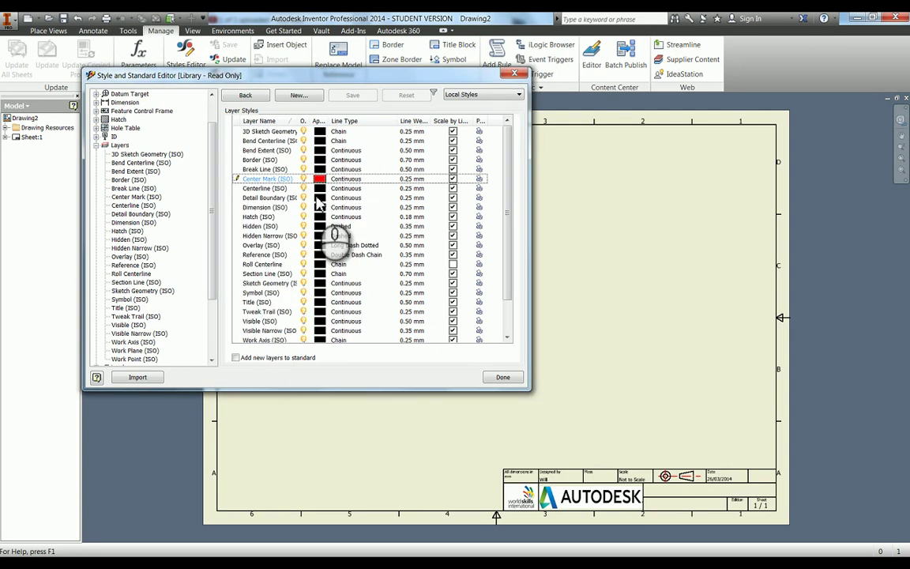
left_click(322, 189)
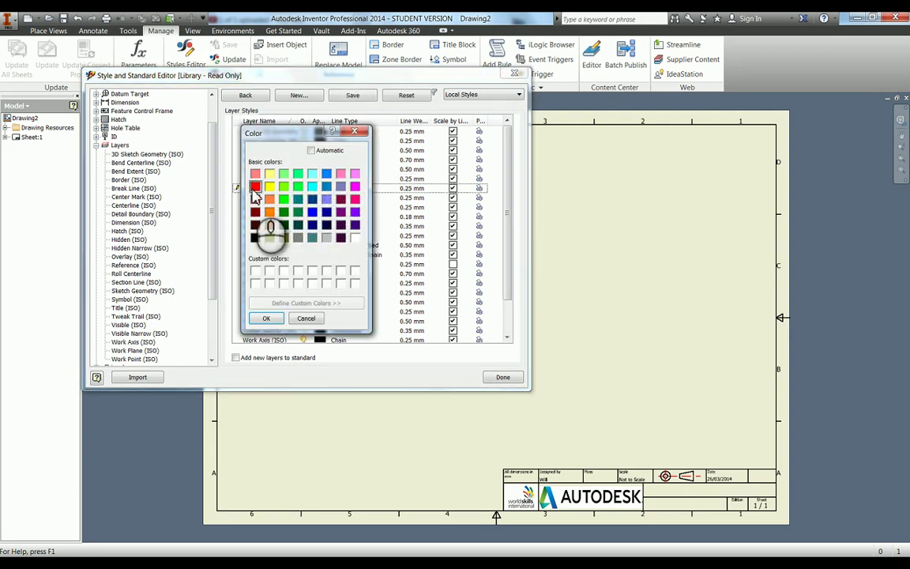
left_click(265, 318)
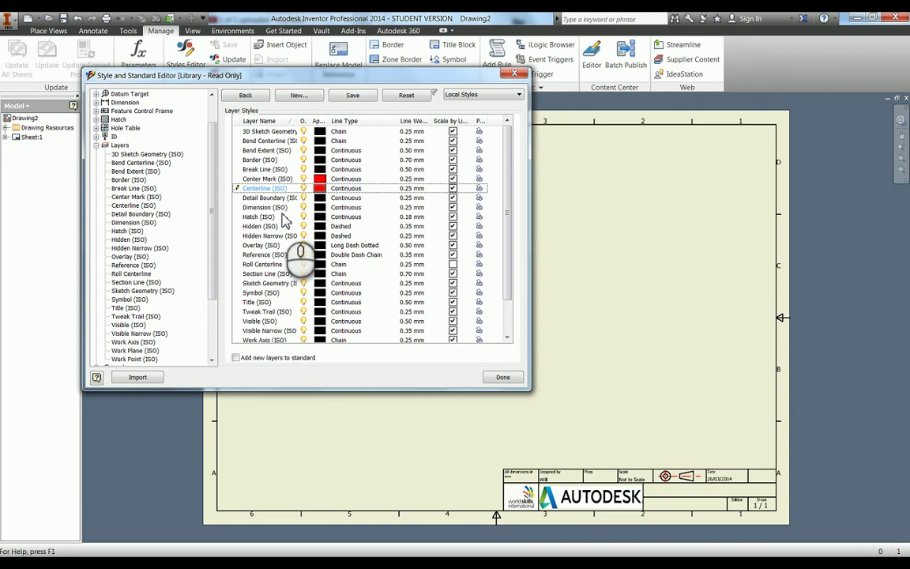
Set the colour of the Hatch (ISO) layer to bright pink and the Hidden (ISO) layer to olive
left_click(319, 217)
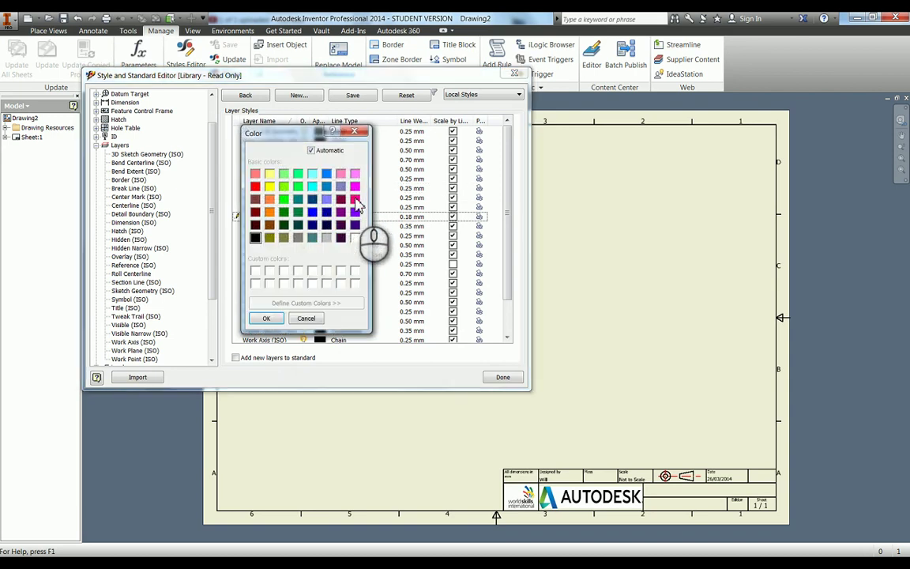
left_click(266, 318)
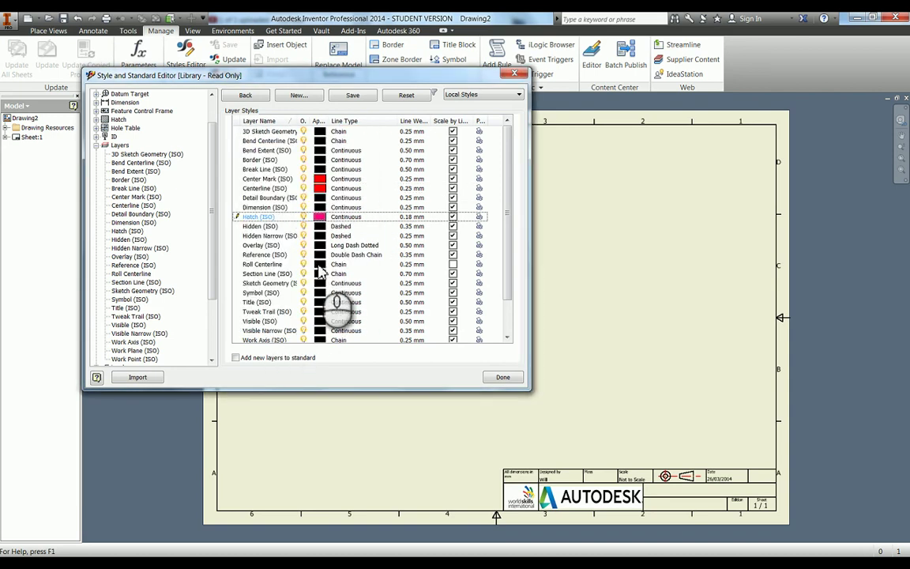
left_click(319, 226)
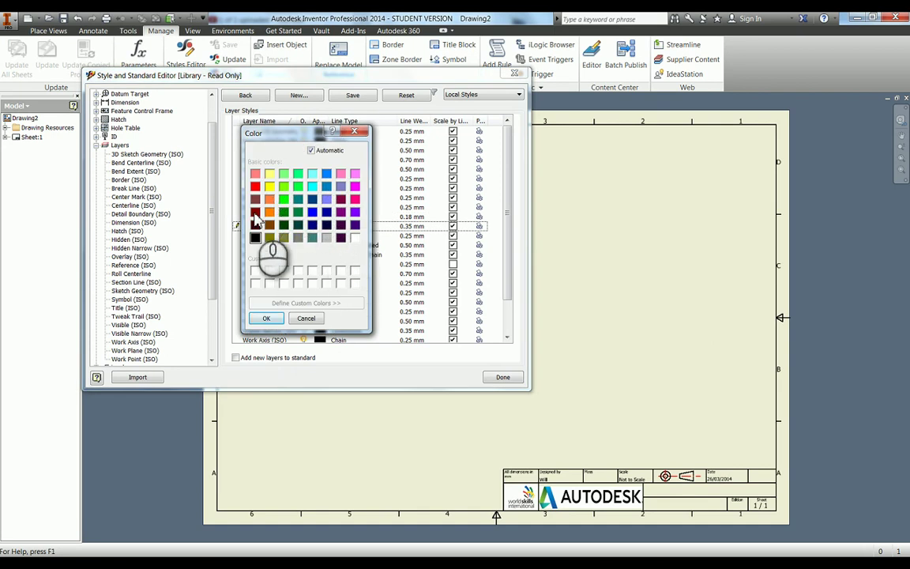
left_click(285, 238)
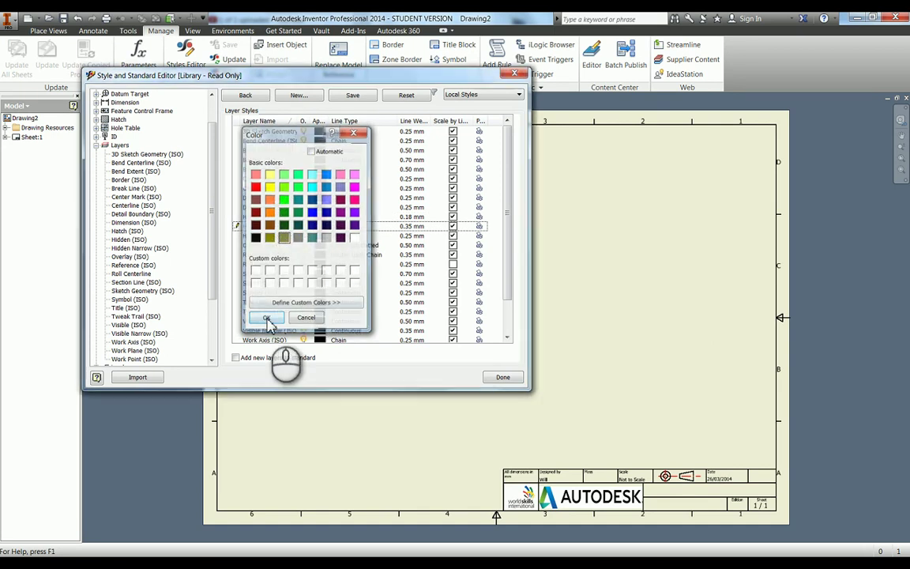
left_click(266, 317)
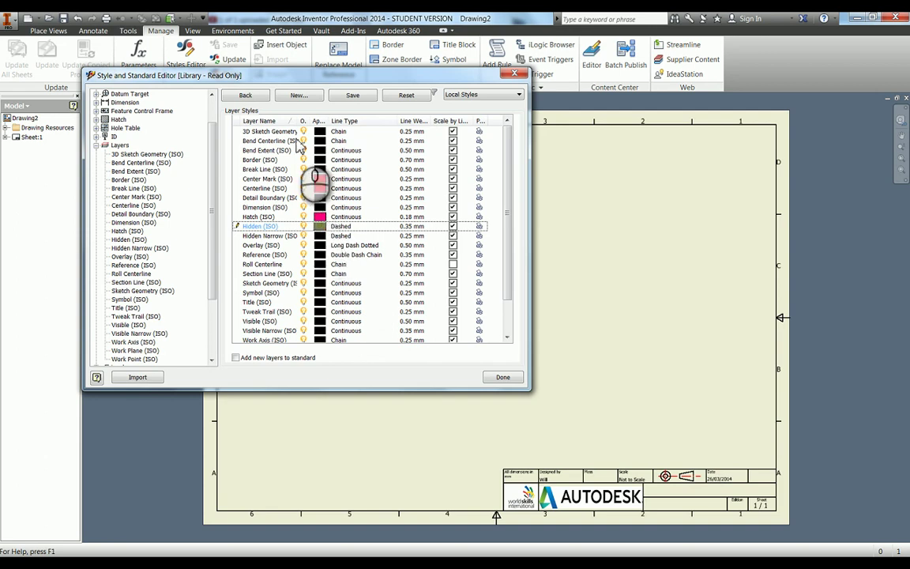
Set the colour of the Dimension (ISO) layer to dark blue and save the style edits
left_click(319, 207)
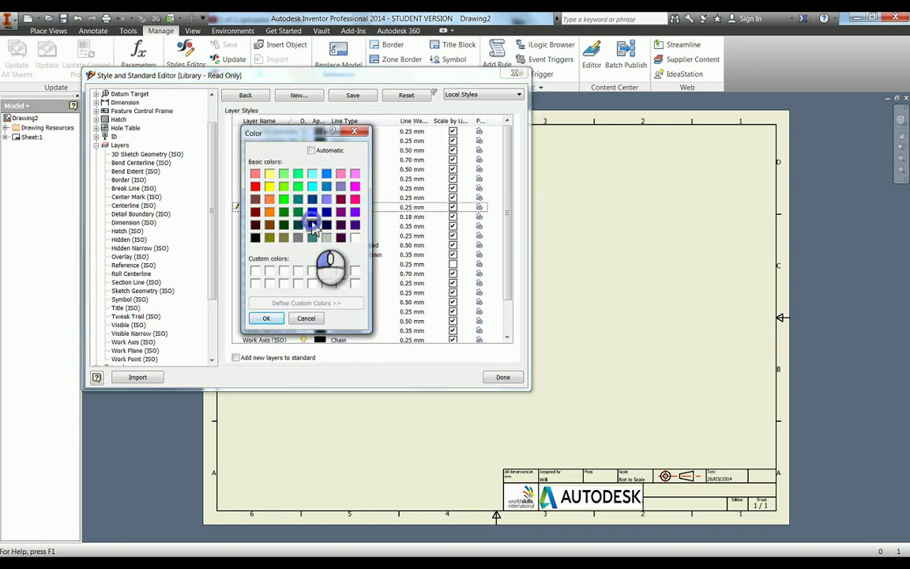
left_click(313, 225)
left_click(266, 318)
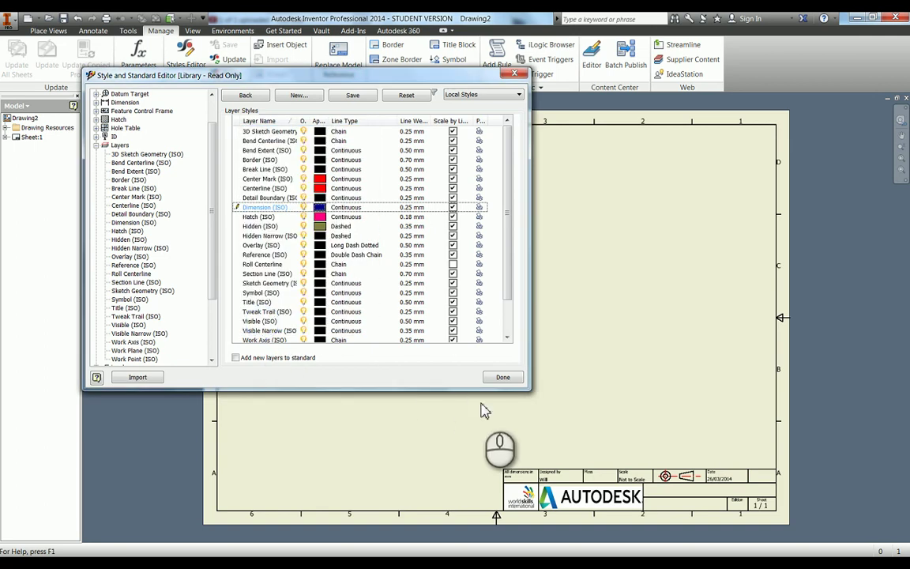
left_click(503, 378)
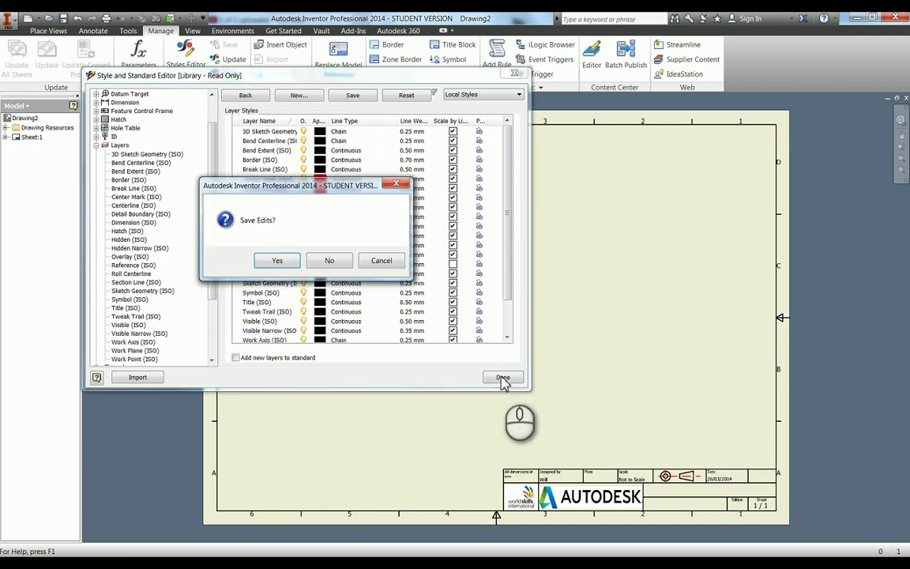
left_click(275, 260)
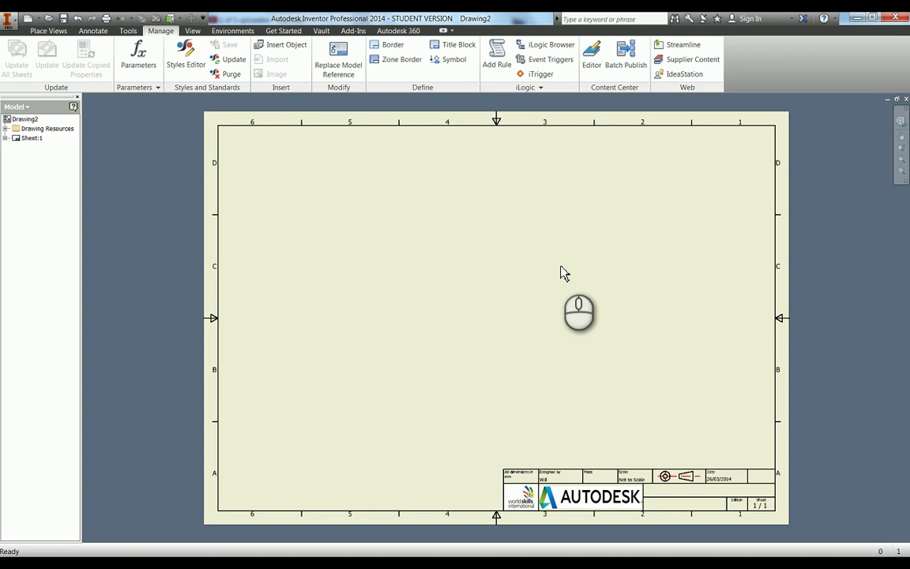
Check the templates folder path for new files, and start a Save As of the drawing on the OS (C:) drive
key("ctrl+n")
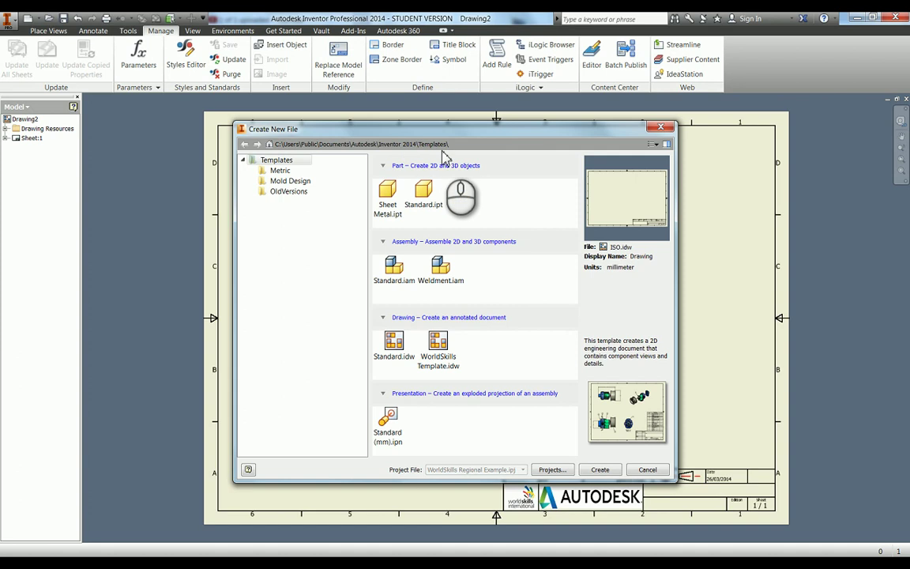
key("Escape")
left_click(6, 26)
left_click(55, 158)
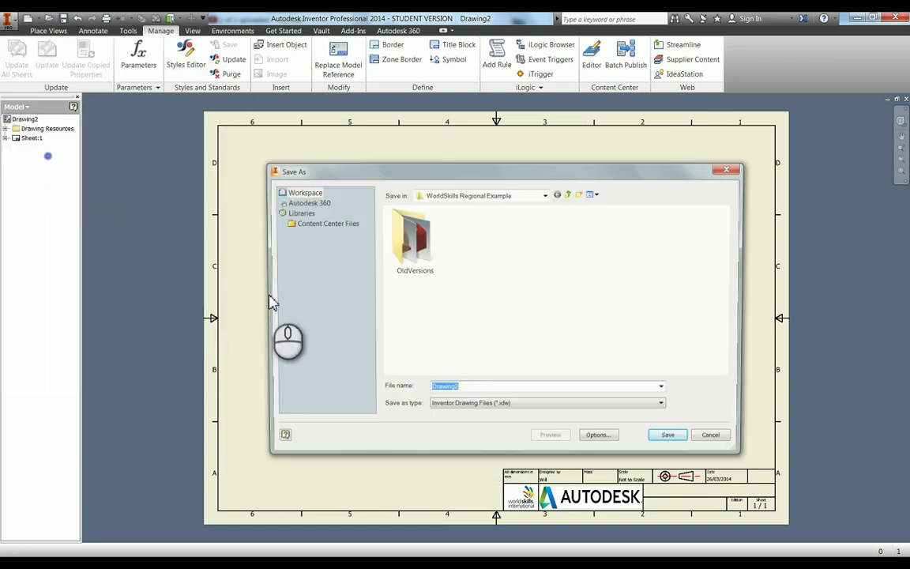
left_click(505, 198)
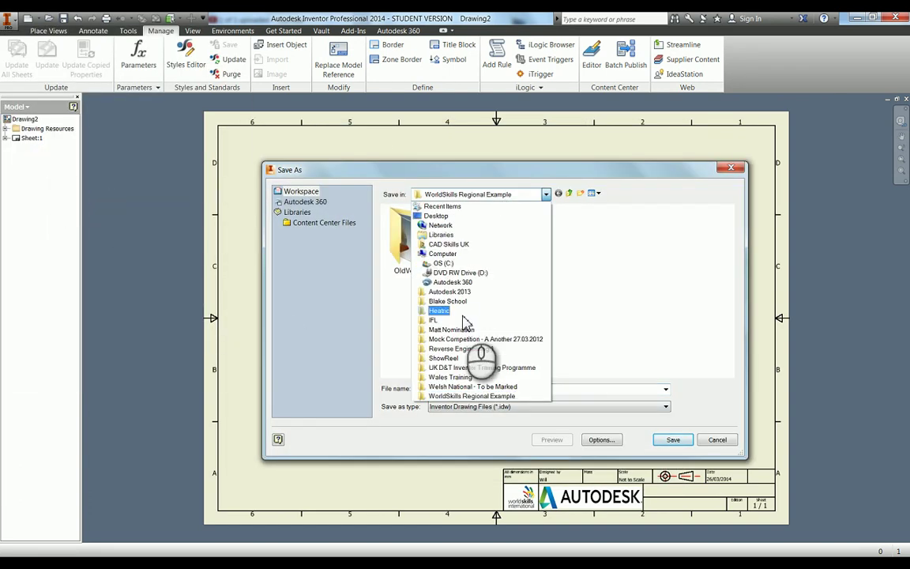
left_click(451, 262)
left_click(462, 194)
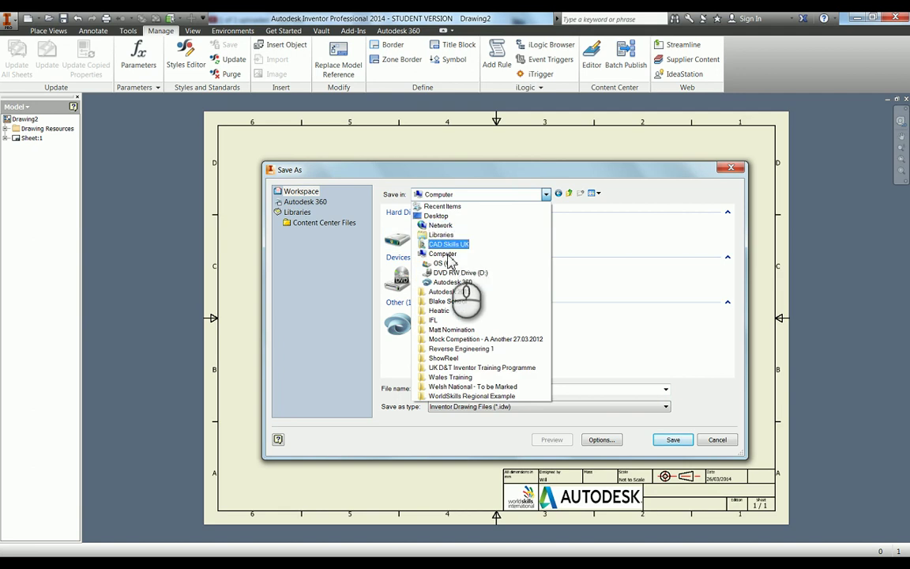
left_click(447, 257)
left_click(447, 196)
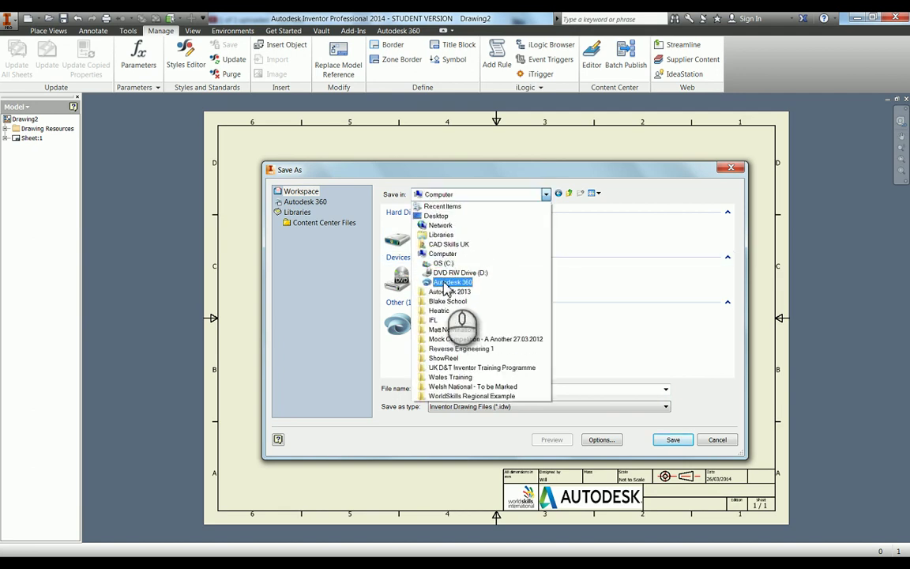
left_click(444, 265)
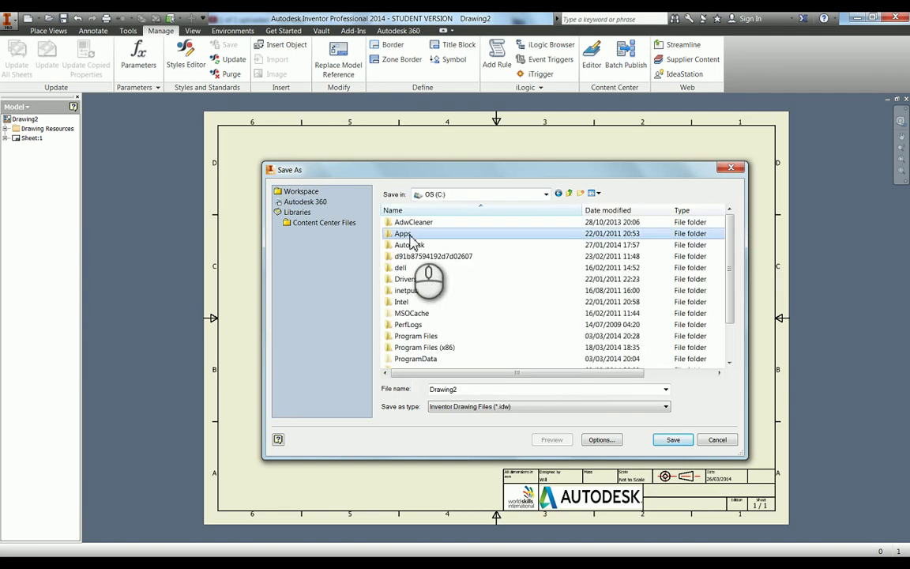
Open the Users\Public folder as the save location
scroll(407, 243, "down", 2)
key("Return")
key("Down")
key("Down")
key("Down")
key("Down")
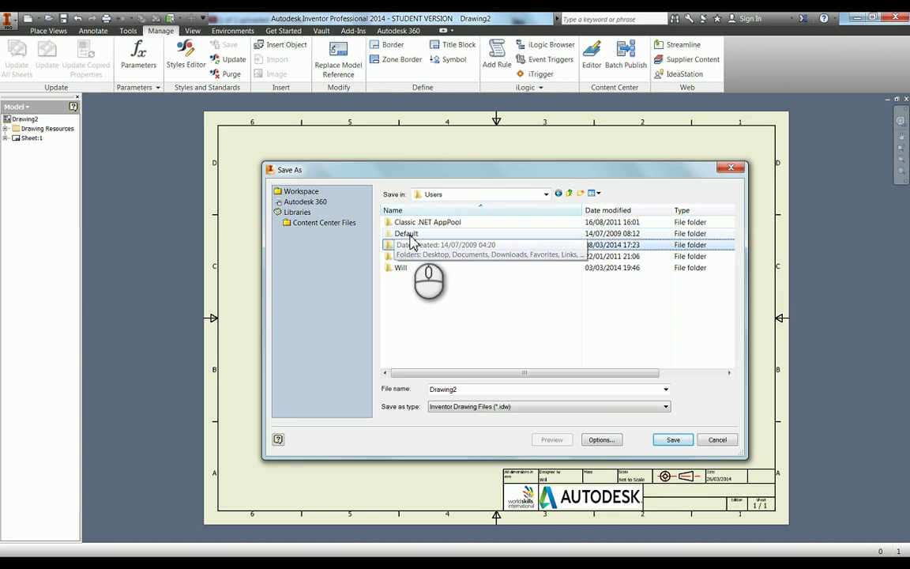
key("Return")
Go into the Public Documents\Autodesk\Inventor 2014 folder
key("Down")
key("Down")
key("Down")
key("Down")
key("Down")
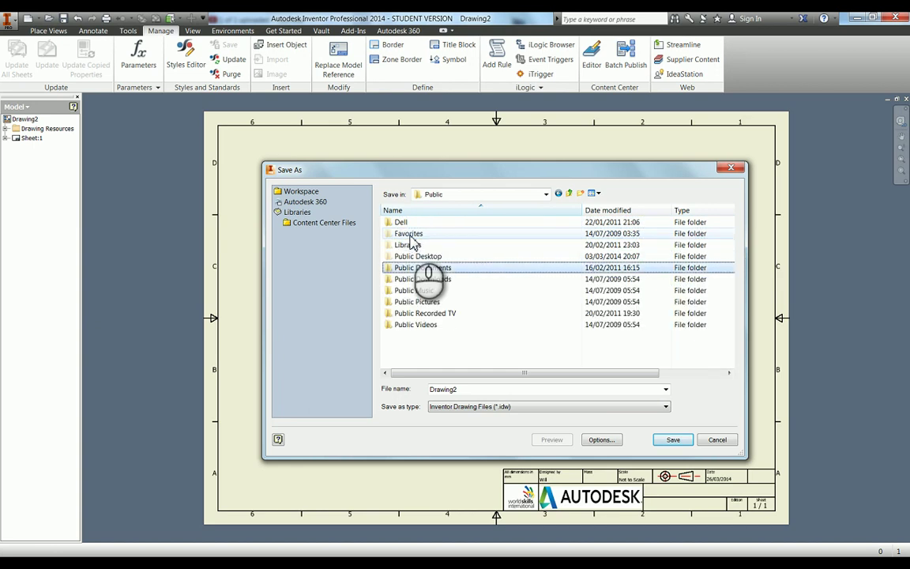
key("Return")
key("Down")
key("Return")
Save the drawing in the Templates folder as WorldSkills Template, replacing the existing file and accepting the location outside the active project
key("Down")
key("Down")
key("Down")
key("Down")
key("Down")
key("Return")
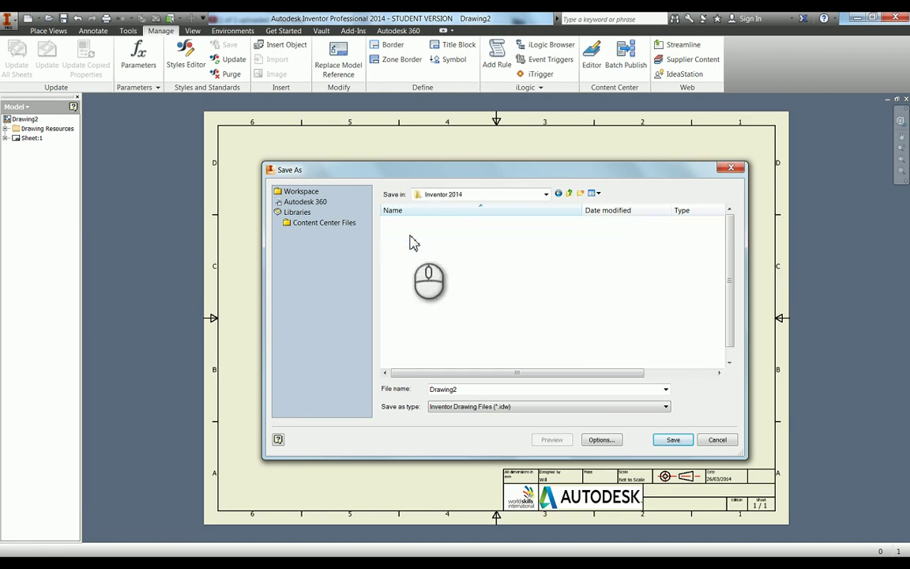
key("Down")
key("Down")
key("Down")
key("Down")
key("Down")
key("Down")
key("Down")
key("Down")
key("Down")
key("Down")
key("Down")
key("Return")
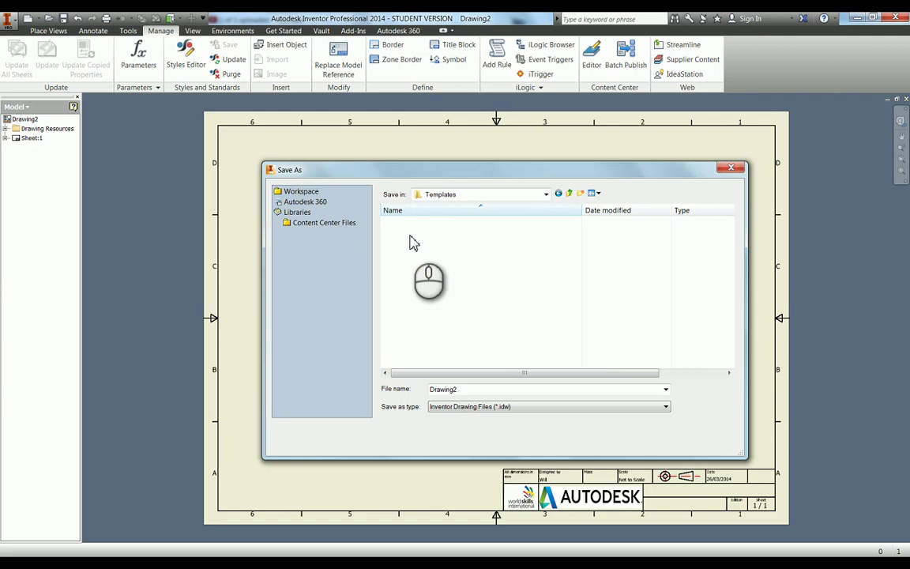
left_click(423, 269)
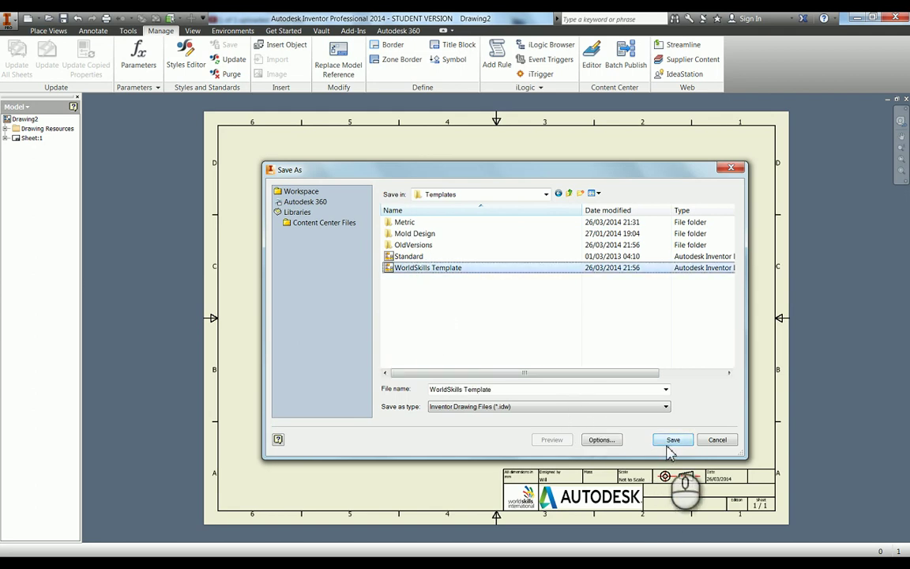
left_click(670, 444)
left_click(496, 294)
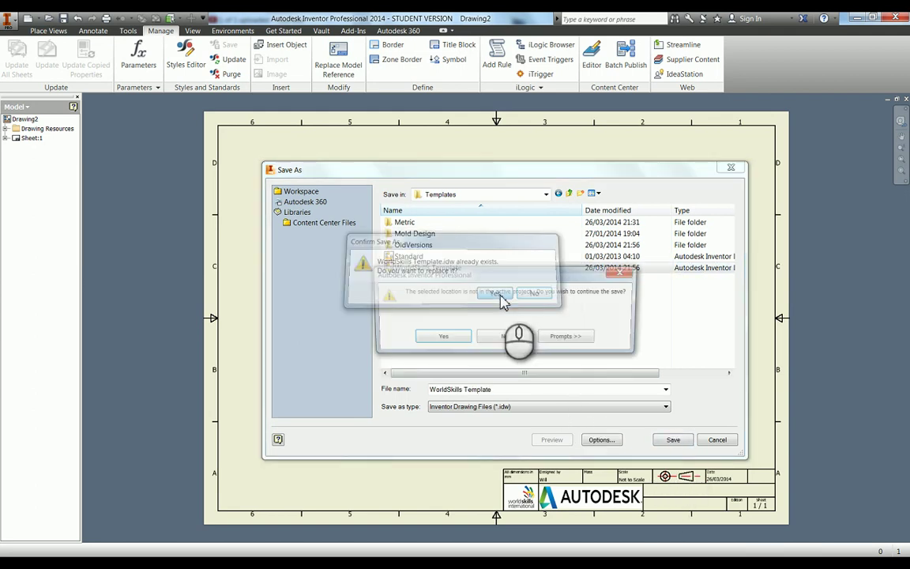
left_click(439, 338)
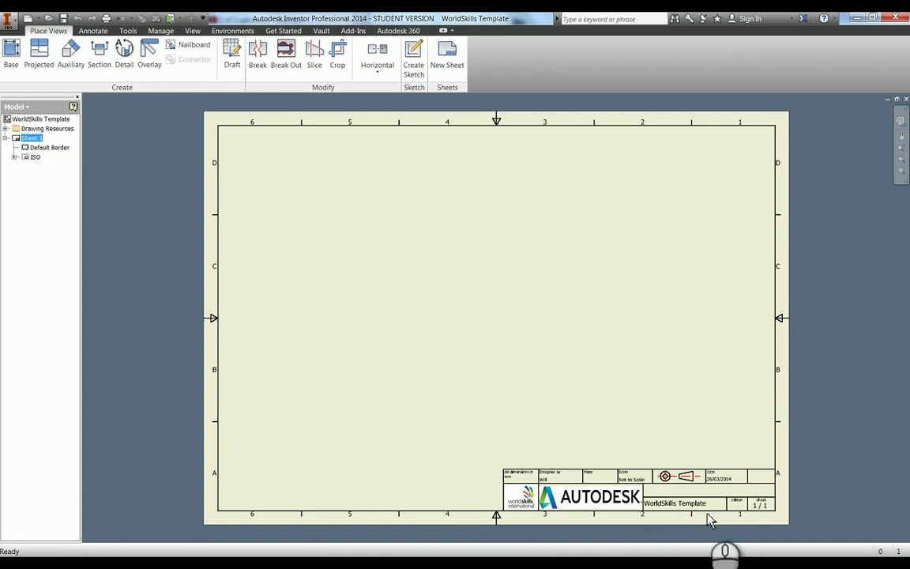
middle_click_drag(552, 437, 499, 365)
middle_click(499, 365)
middle_click(499, 365)
middle_click_drag(621, 448, 632, 464)
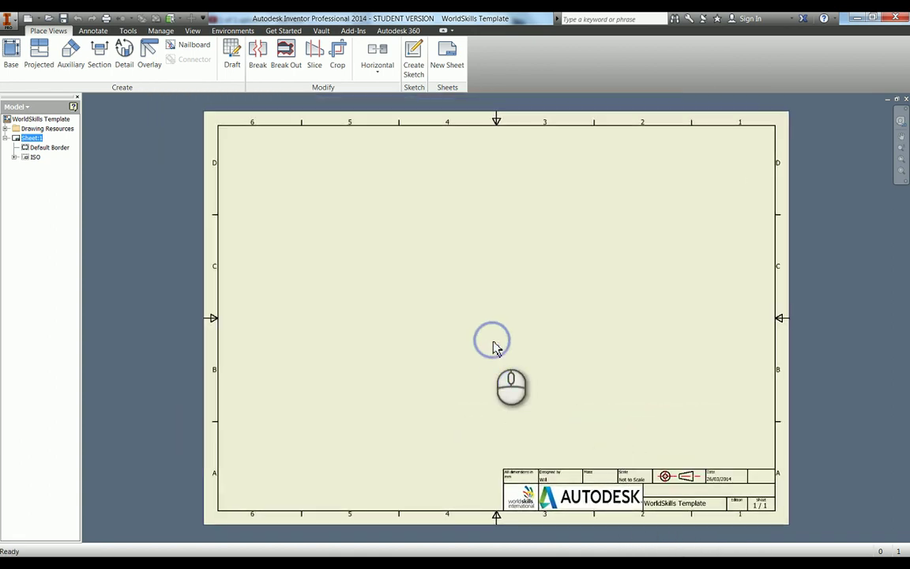